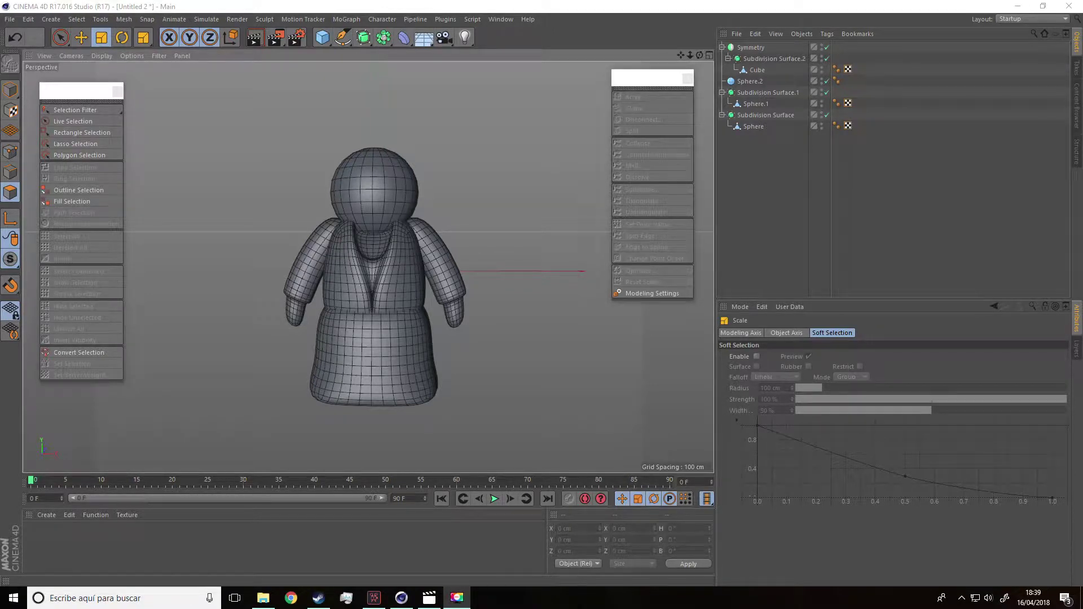
Shrink the head sphere Sphere.2 to a 61.604 cm radius in Model mode
{"action": "left_click_drag", "start_coordinate": [493, 220], "coordinate": [473, 247], "text": "alt"}
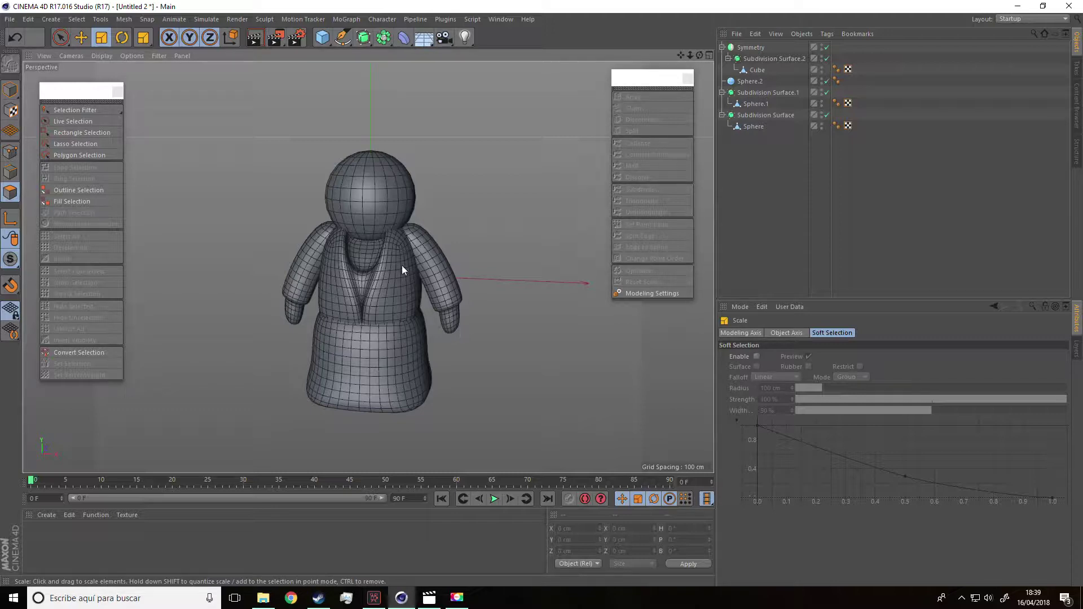
{"action": "left_click", "coordinate": [367, 173]}
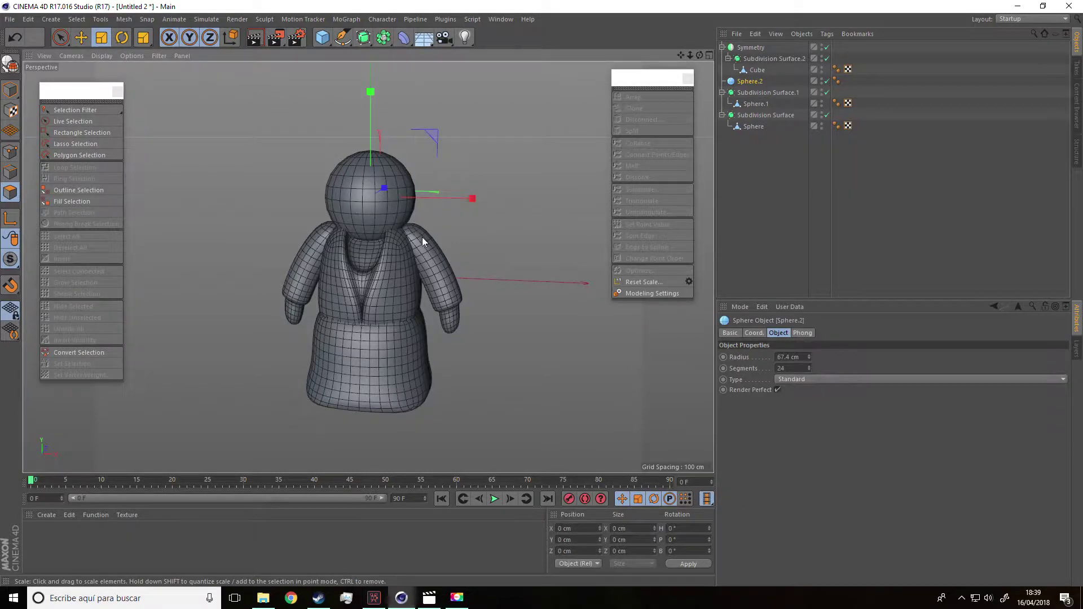
{"action": "left_click_drag", "start_coordinate": [422, 237], "coordinate": [447, 232], "text": "alt"}
{"action": "left_click", "coordinate": [11, 89]}
{"action": "left_click_drag", "start_coordinate": [554, 192], "coordinate": [518, 195]}
Move the head sphere along Y so it sits on top of the robed body
{"action": "key", "text": "e"}
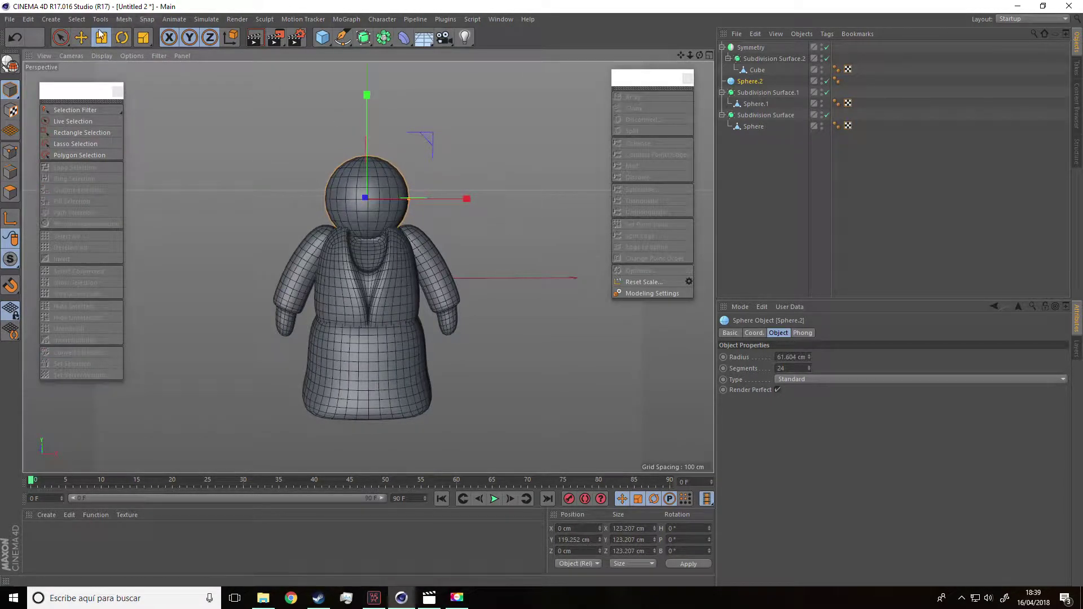
{"action": "left_click_drag", "start_coordinate": [371, 103], "coordinate": [372, 113]}
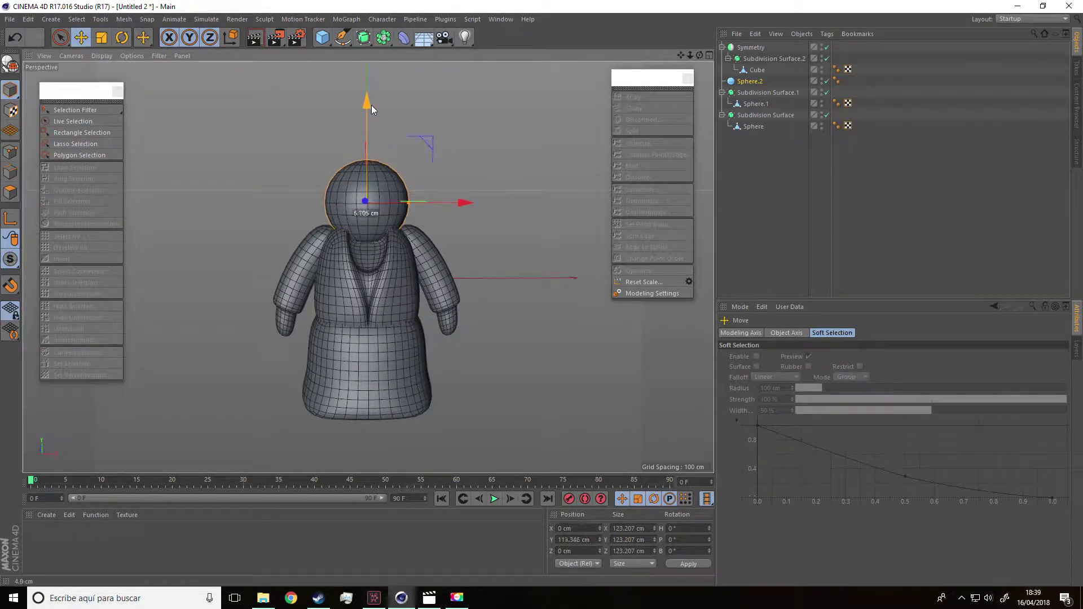
{"action": "mouse_move", "coordinate": [554, 188]}
{"action": "left_mouse_down", "text": "alt"}
{"action": "mouse_move", "coordinate": [485, 195]}
{"action": "mouse_move", "coordinate": [445, 156]}
{"action": "left_mouse_up", "text": "alt"}
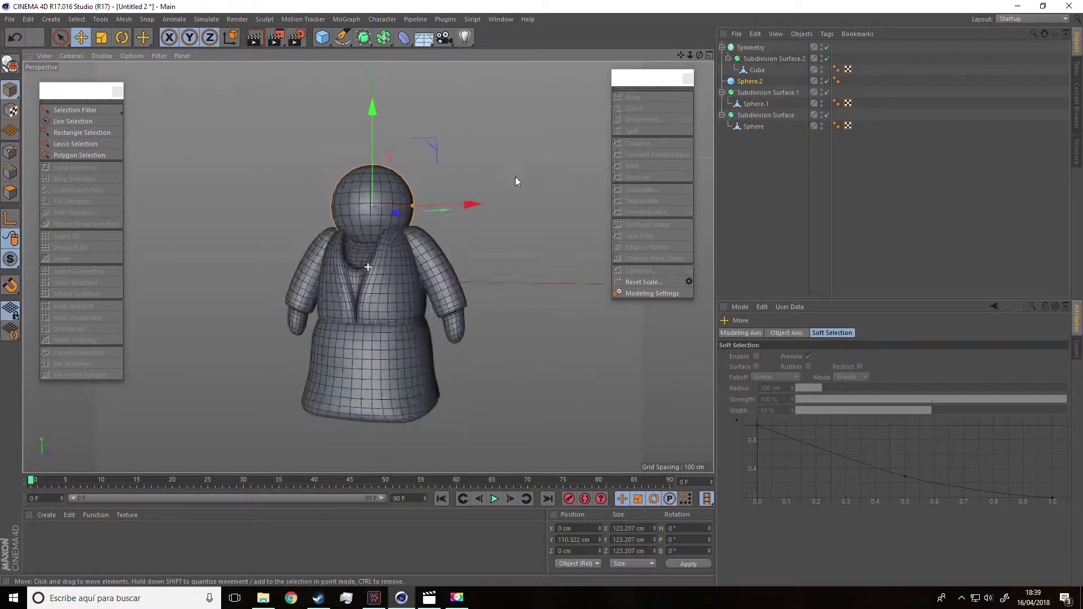
{"action": "left_click_drag", "start_coordinate": [377, 118], "coordinate": [446, 151]}
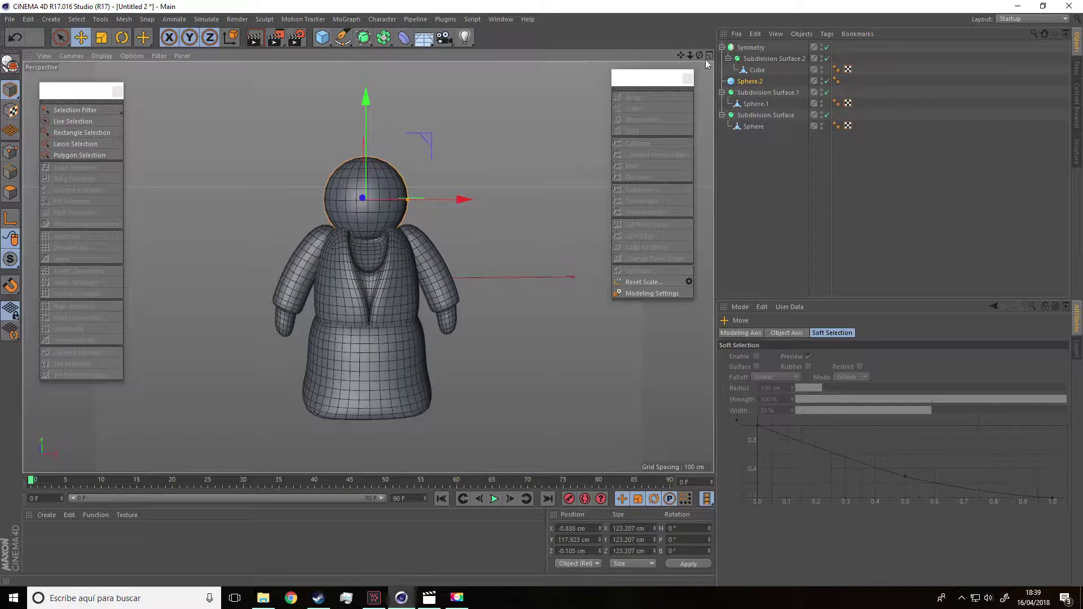
{"action": "left_click", "coordinate": [330, 42]}
Add a new sphere, scale it down, and move it forward out of the body
{"action": "left_click", "coordinate": [533, 75]}
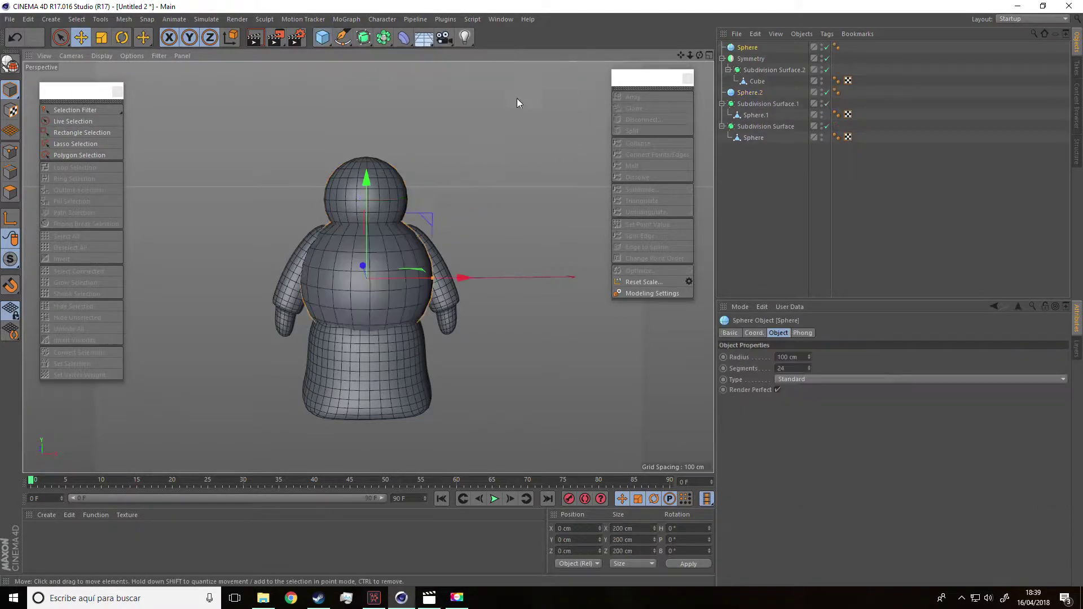
{"action": "left_click_drag", "start_coordinate": [531, 83], "coordinate": [441, 197], "text": "alt"}
{"action": "left_click", "coordinate": [102, 37]}
{"action": "mouse_move", "coordinate": [130, 66]}
{"action": "left_mouse_down"}
{"action": "mouse_move", "coordinate": [102, 297]}
{"action": "mouse_move", "coordinate": [72, 343]}
{"action": "mouse_move", "coordinate": [53, 182]}
{"action": "left_mouse_up"}
{"action": "left_click", "coordinate": [82, 37]}
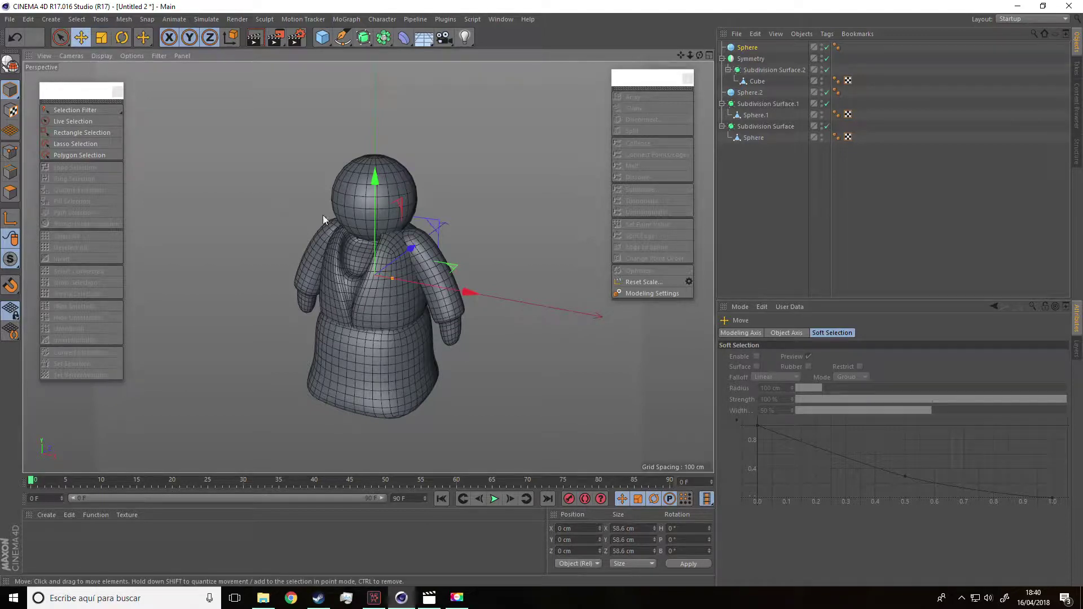
{"action": "left_click_drag", "start_coordinate": [409, 249], "coordinate": [333, 259]}
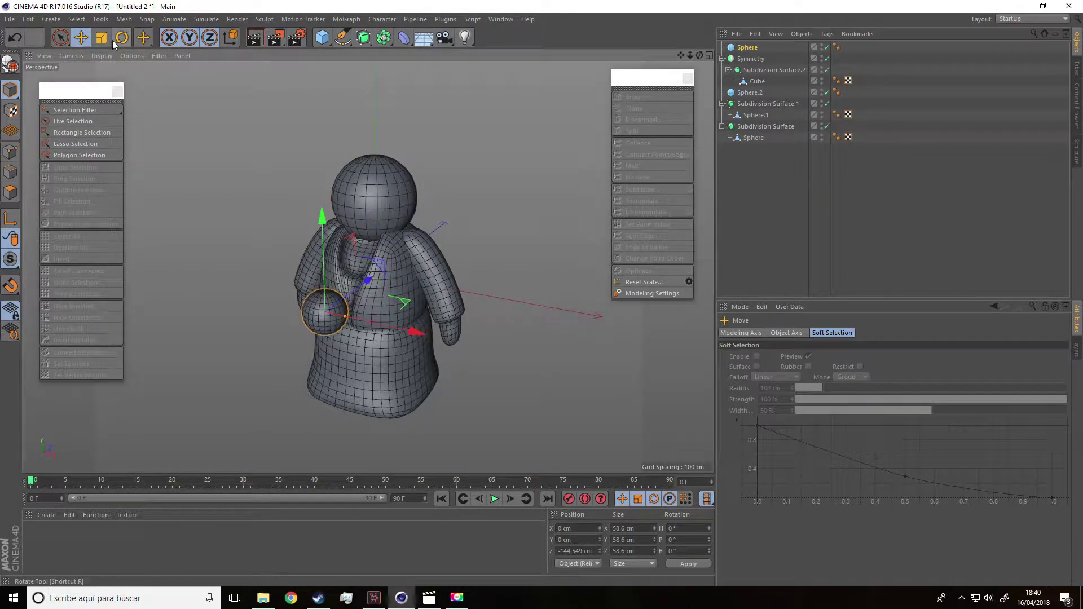
{"action": "left_click_drag", "start_coordinate": [178, 236], "coordinate": [165, 277]}
{"action": "key", "text": "ctrl+z"}
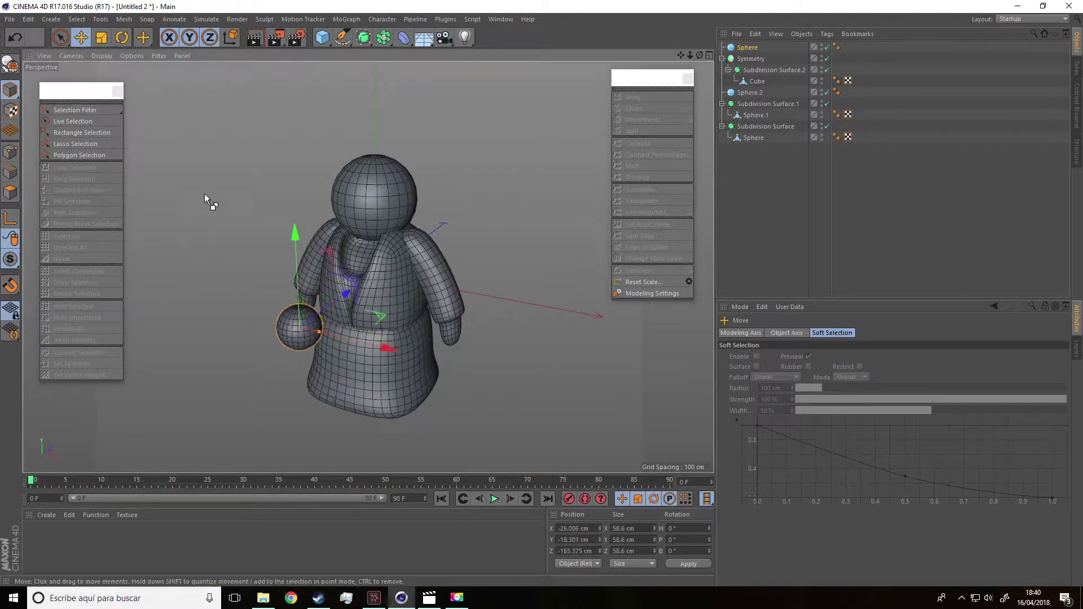
Shrink the sphere to 25.55 cm and raise it onto the front of the head
{"action": "left_click", "coordinate": [102, 37]}
{"action": "mouse_move", "coordinate": [164, 153]}
{"action": "left_mouse_down"}
{"action": "mouse_move", "coordinate": [76, 227]}
{"action": "mouse_move", "coordinate": [34, 242]}
{"action": "left_mouse_up"}
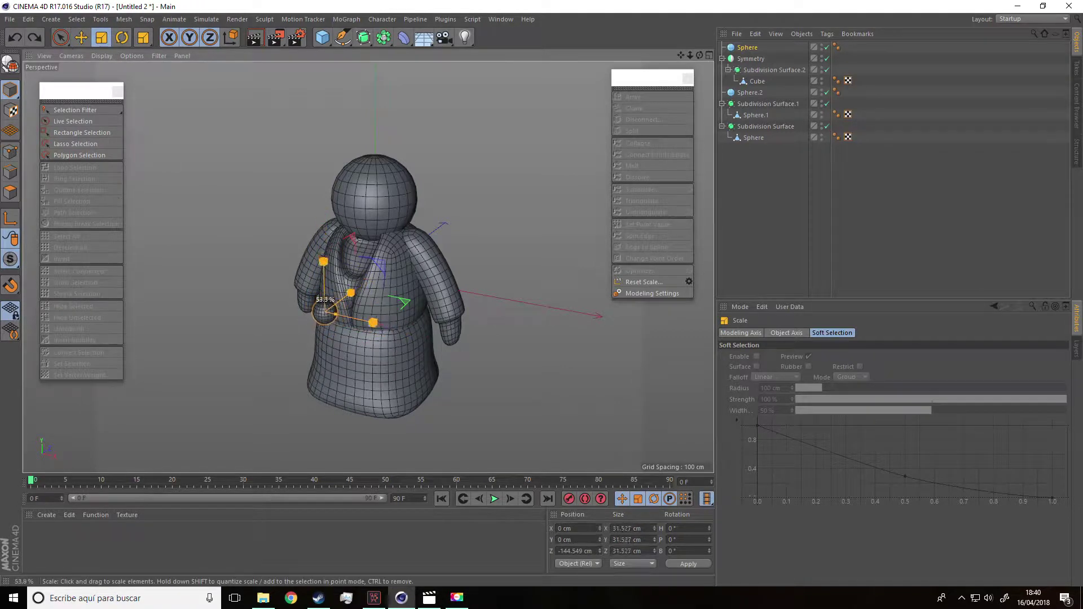
{"action": "left_click", "coordinate": [82, 38]}
{"action": "left_click_drag", "start_coordinate": [186, 141], "coordinate": [242, 137], "text": "alt"}
{"action": "mouse_move", "coordinate": [360, 169]}
{"action": "left_mouse_down"}
{"action": "mouse_move", "coordinate": [376, 79]}
{"action": "mouse_move", "coordinate": [415, 146]}
{"action": "mouse_move", "coordinate": [403, 221]}
{"action": "mouse_move", "coordinate": [252, 181]}
{"action": "left_mouse_up"}
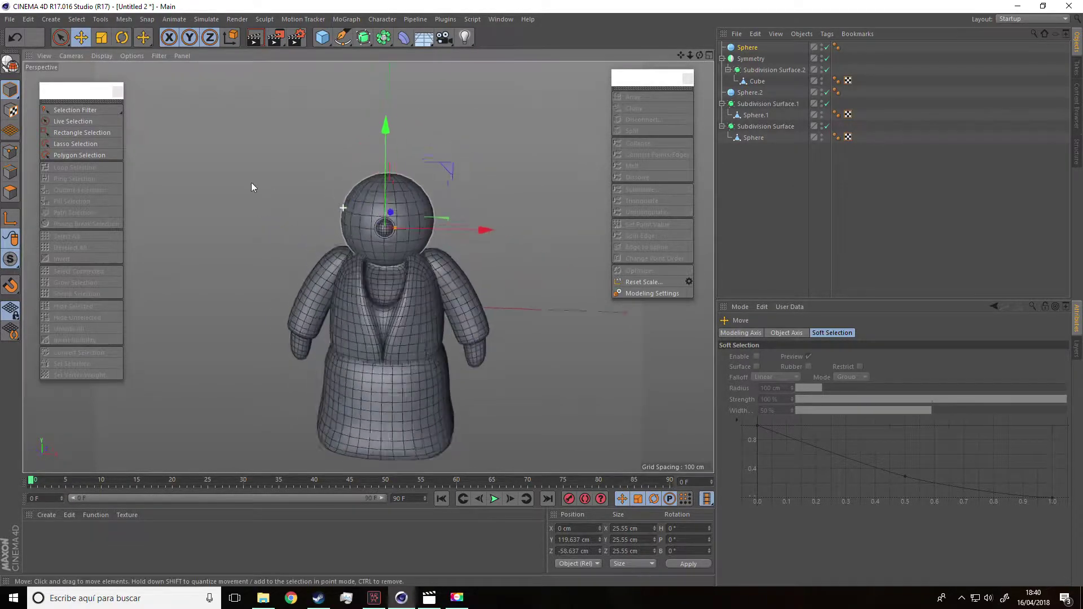
Shrink the eye to about 16.9 cm and place it on one side of the face
{"action": "scroll", "coordinate": [374, 211], "scroll_direction": "up", "scroll_amount": 3}
{"action": "key", "text": "t"}
{"action": "left_click_drag", "start_coordinate": [192, 148], "coordinate": [106, 226]}
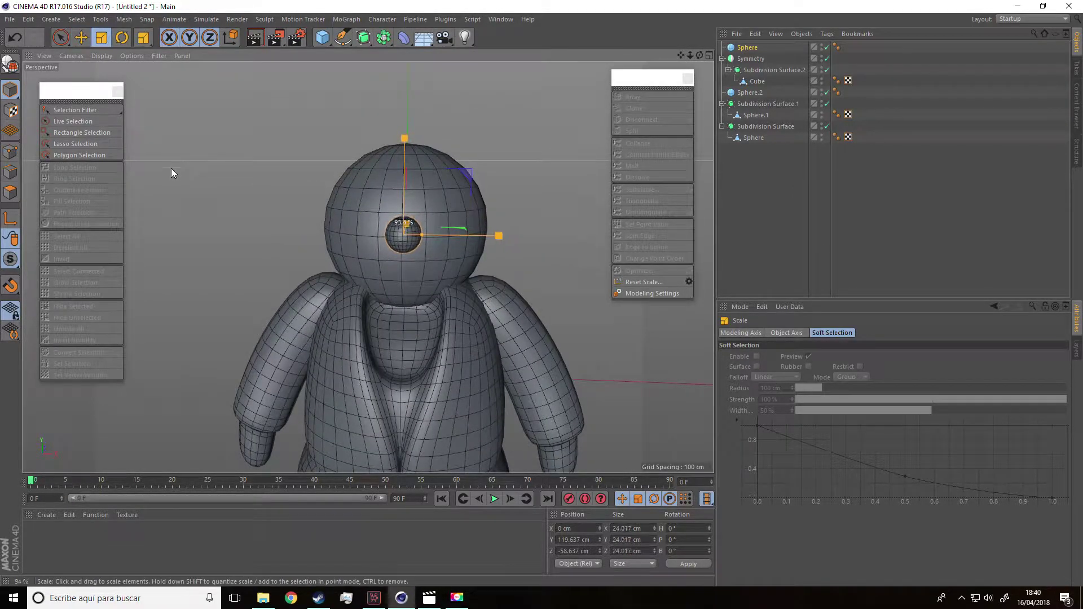
{"action": "left_click", "coordinate": [84, 45]}
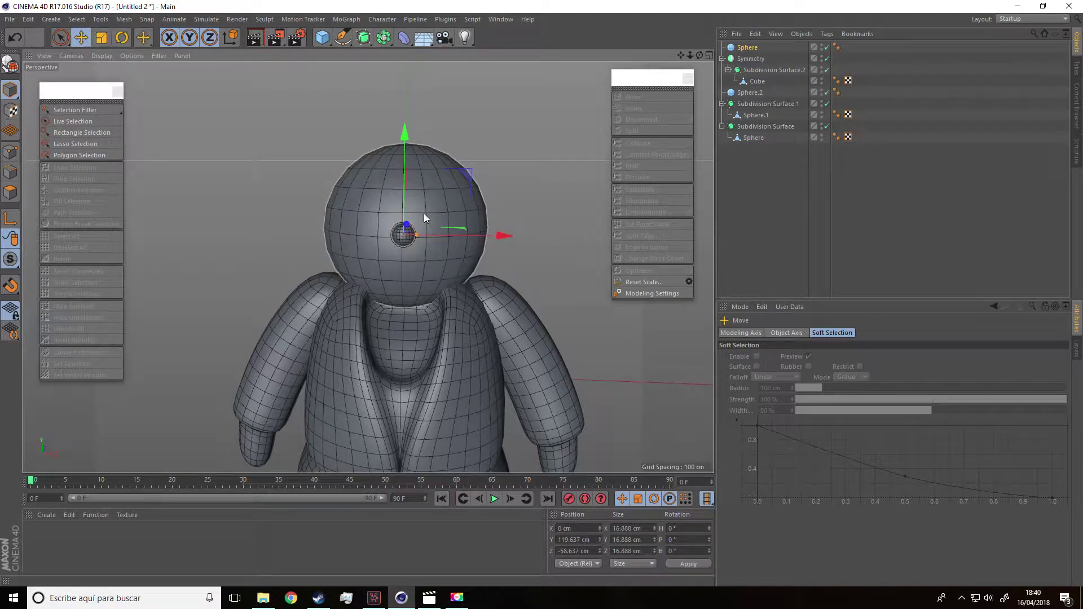
{"action": "left_click_drag", "start_coordinate": [500, 235], "coordinate": [459, 236]}
{"action": "left_click_drag", "start_coordinate": [439, 273], "coordinate": [483, 270], "text": "alt"}
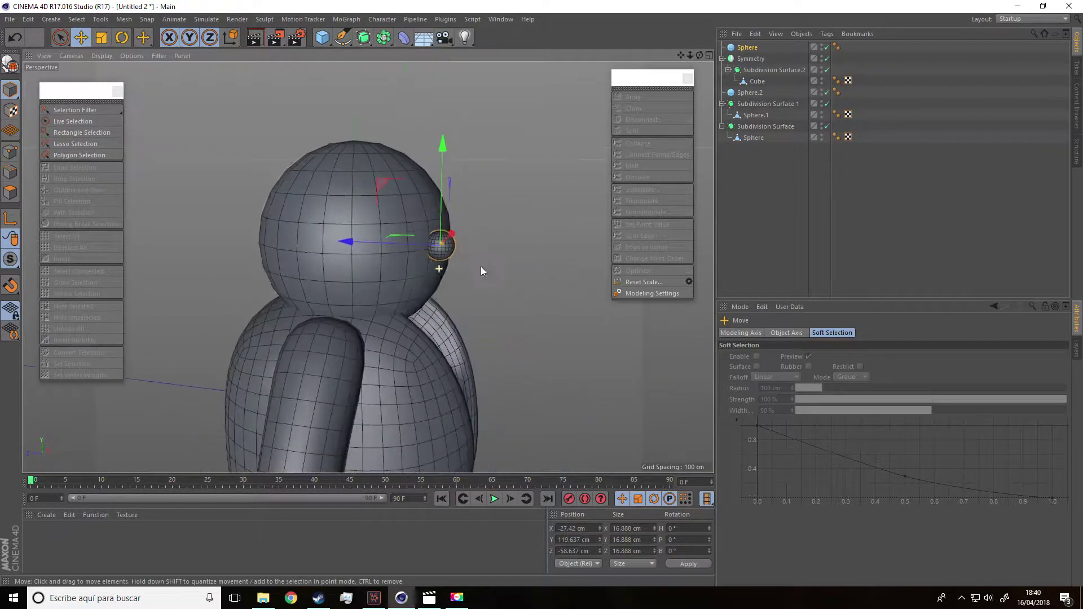
{"action": "mouse_move", "coordinate": [342, 241]}
{"action": "left_mouse_down"}
{"action": "mouse_move", "coordinate": [458, 266]}
{"action": "mouse_move", "coordinate": [381, 241]}
{"action": "mouse_move", "coordinate": [381, 259]}
{"action": "left_mouse_up"}
{"action": "scroll", "coordinate": [381, 260], "scroll_direction": "down", "scroll_amount": 3}
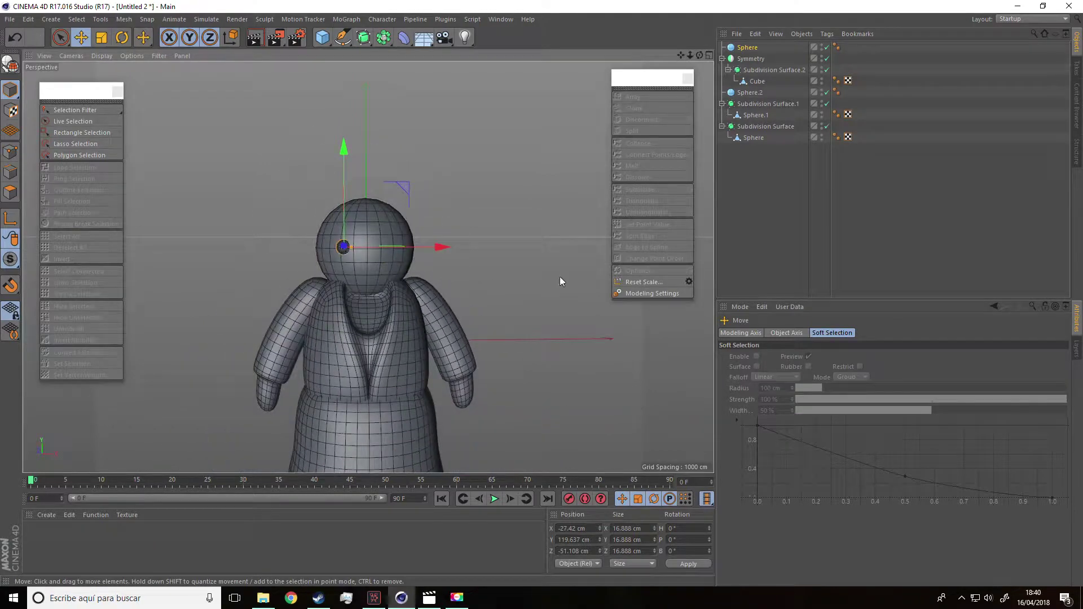
Parent the eye sphere under a new Symmetry object to mirror it
{"action": "left_click", "coordinate": [748, 48]}
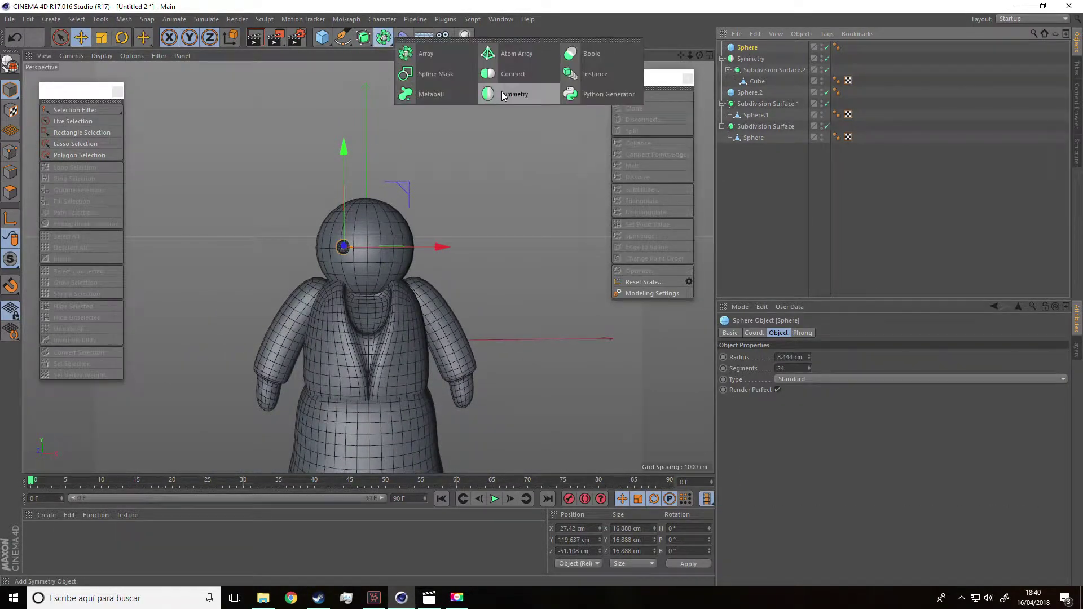
{"action": "left_click_drag", "start_coordinate": [388, 37], "coordinate": [516, 90]}
{"action": "left_click_drag", "start_coordinate": [752, 48], "coordinate": [749, 50]}
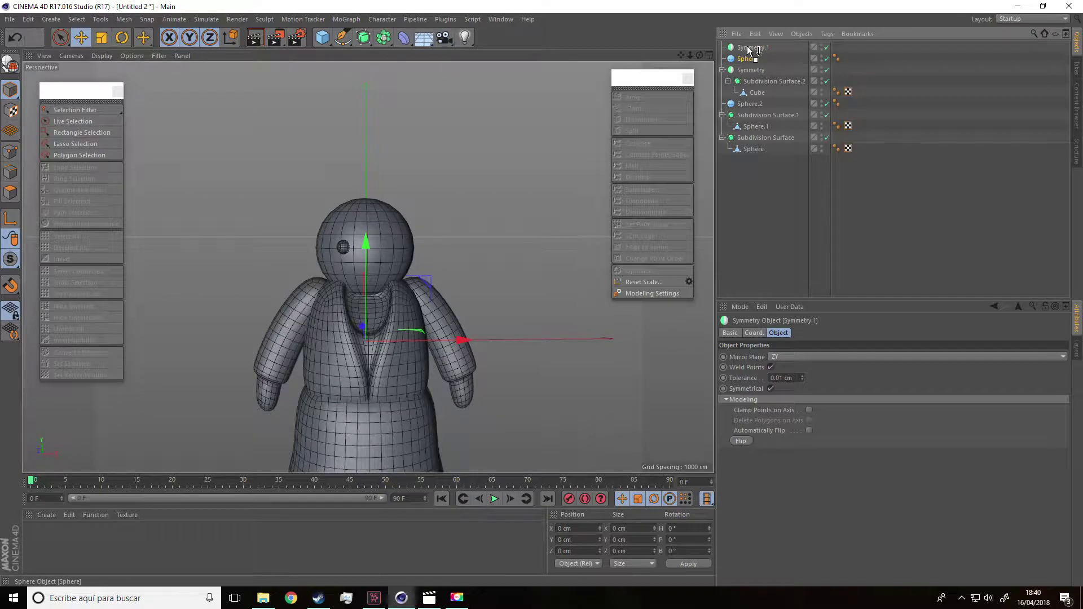
{"action": "scroll", "coordinate": [389, 259], "scroll_direction": "up", "scroll_amount": 5}
{"action": "left_click_drag", "start_coordinate": [389, 258], "coordinate": [415, 246], "text": "alt"}
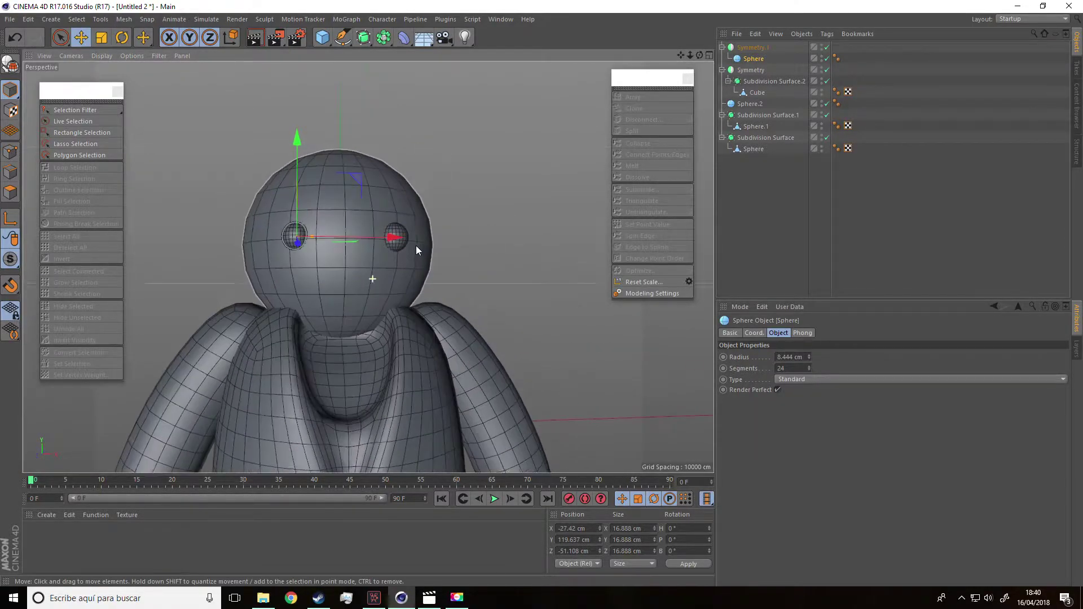
{"action": "scroll", "coordinate": [413, 254], "scroll_direction": "down", "scroll_amount": 5}
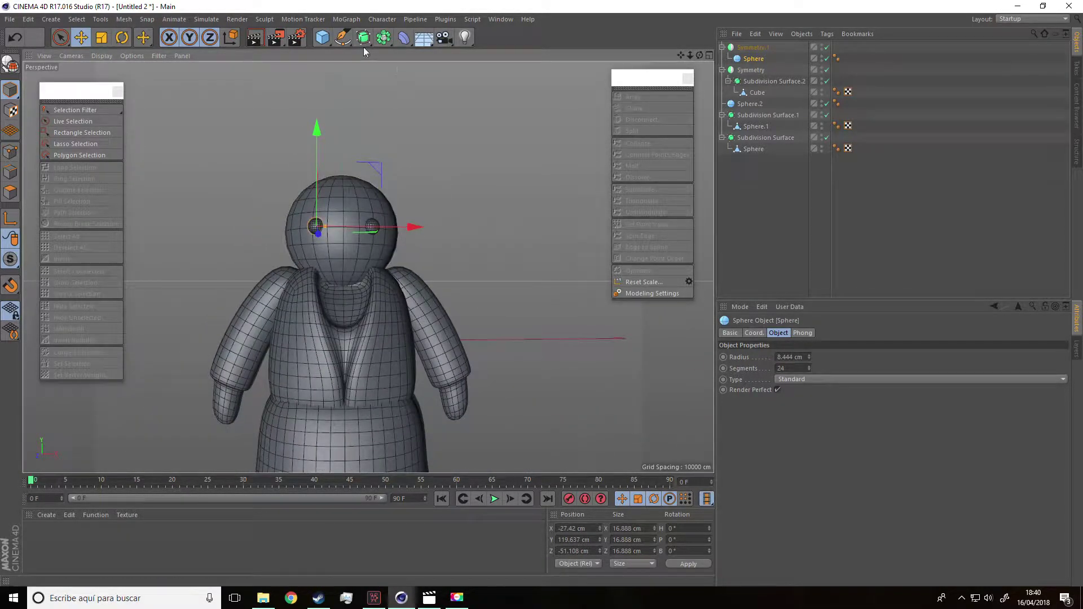
{"action": "left_click", "coordinate": [317, 43]}
Add a Capsule, rotate it -90° on B, and shrink it to a 4.152 cm radius
{"action": "left_click", "coordinate": [410, 94]}
{"action": "mouse_move", "coordinate": [440, 218]}
{"action": "left_mouse_down", "text": "alt"}
{"action": "mouse_move", "coordinate": [378, 272]}
{"action": "mouse_move", "coordinate": [490, 333]}
{"action": "mouse_move", "coordinate": [272, 249]}
{"action": "left_mouse_up", "text": "alt"}
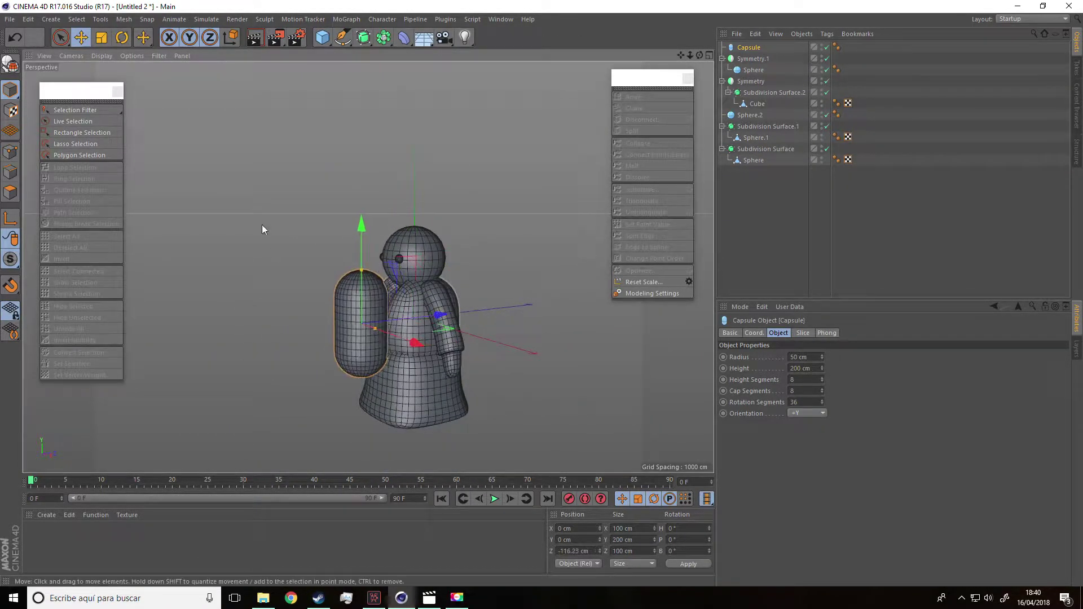
{"action": "key", "text": "r"}
{"action": "left_click_drag", "start_coordinate": [390, 317], "coordinate": [337, 190], "text": "shift"}
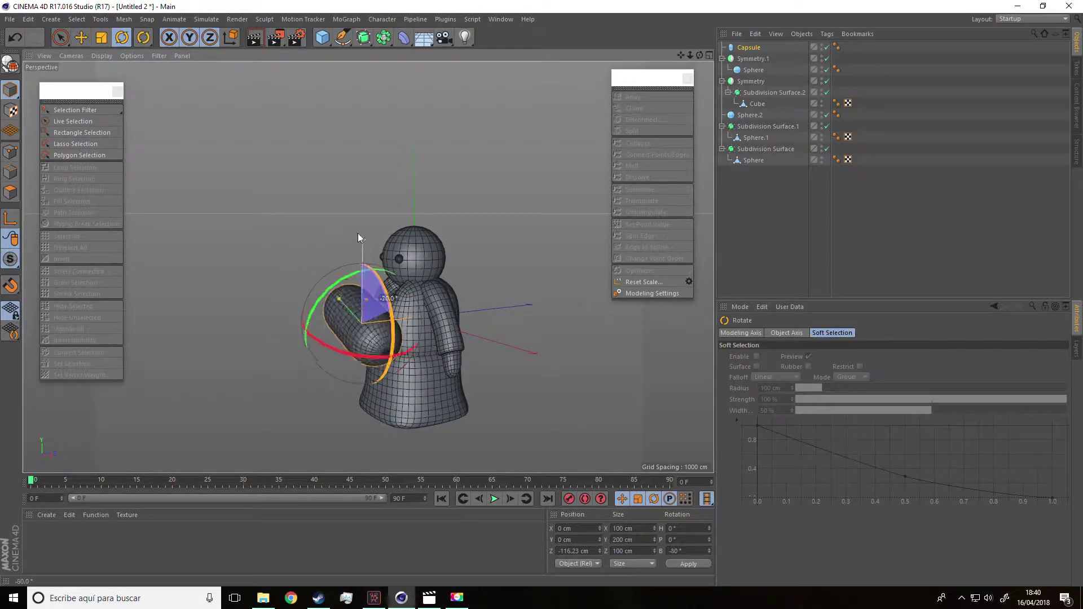
{"action": "left_click_drag", "start_coordinate": [339, 271], "coordinate": [333, 237], "text": "alt"}
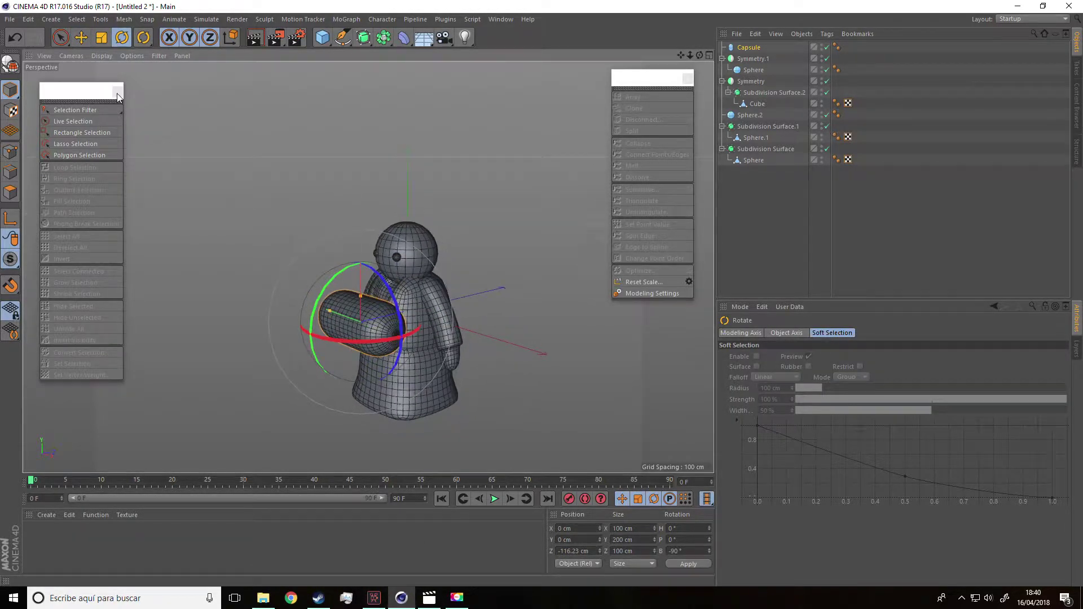
{"action": "left_click", "coordinate": [101, 38]}
{"action": "left_click_drag", "start_coordinate": [202, 191], "coordinate": [147, 191]}
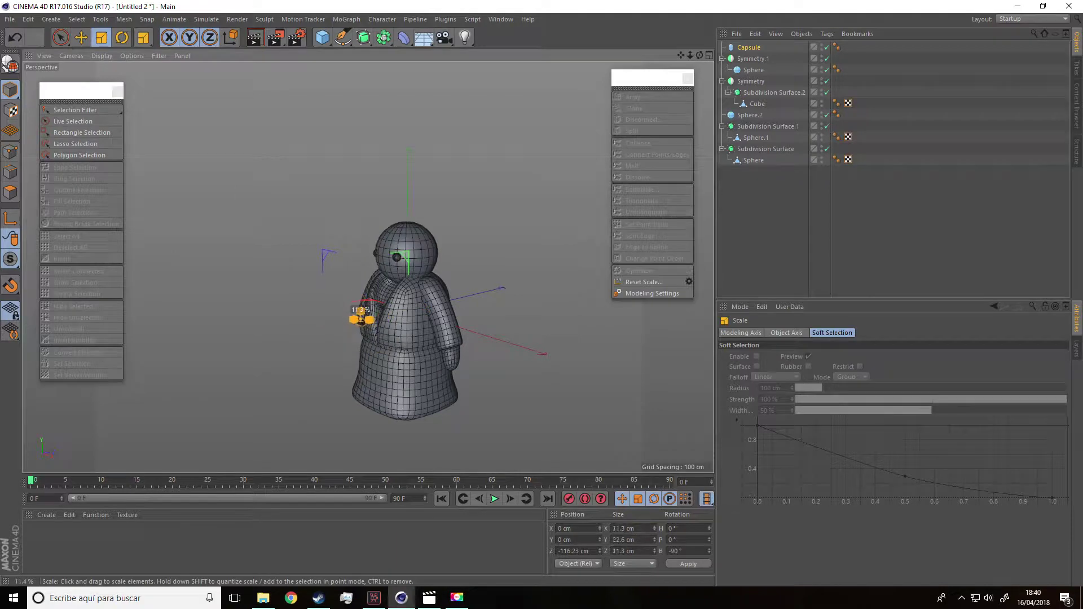
Raise the capsule up onto the face below the eyes
{"action": "scroll", "coordinate": [390, 288], "scroll_direction": "up", "scroll_amount": 5}
{"action": "scroll", "coordinate": [403, 188], "scroll_direction": "up", "scroll_amount": 3}
{"action": "left_click_drag", "start_coordinate": [403, 188], "coordinate": [216, 191], "text": "alt"}
{"action": "left_click", "coordinate": [81, 38]}
{"action": "mouse_move", "coordinate": [314, 261]}
{"action": "left_mouse_down"}
{"action": "mouse_move", "coordinate": [298, 219]}
{"action": "mouse_move", "coordinate": [460, 214]}
{"action": "mouse_move", "coordinate": [404, 149]}
{"action": "mouse_move", "coordinate": [403, 119]}
{"action": "mouse_move", "coordinate": [456, 198]}
{"action": "mouse_move", "coordinate": [456, 212]}
{"action": "mouse_move", "coordinate": [443, 212]}
{"action": "mouse_move", "coordinate": [378, 101]}
{"action": "left_mouse_up"}
{"action": "key", "text": "t"}
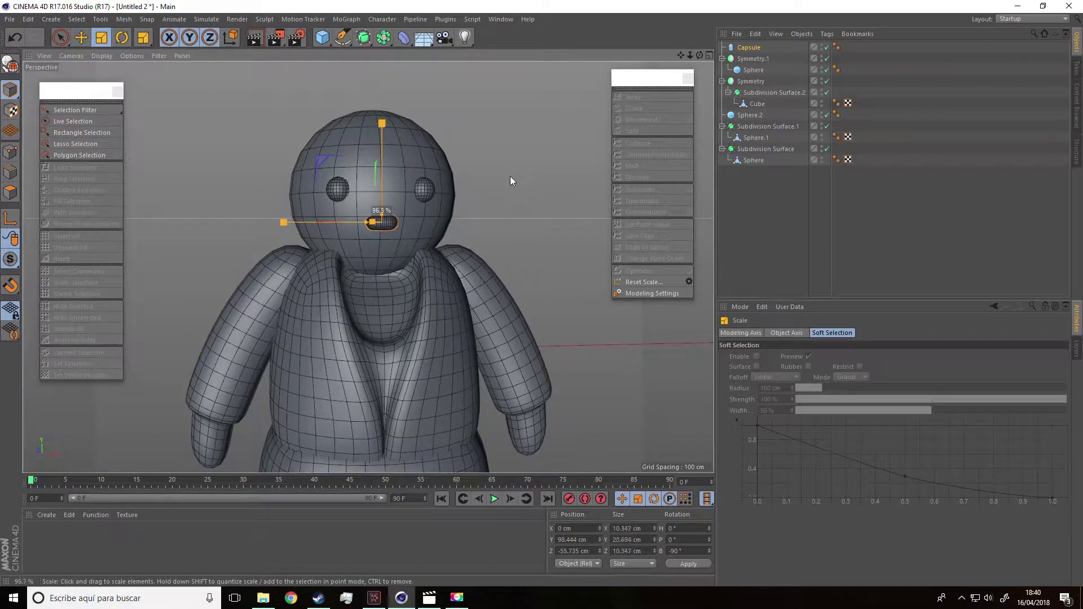
{"action": "left_click", "coordinate": [285, 201]}
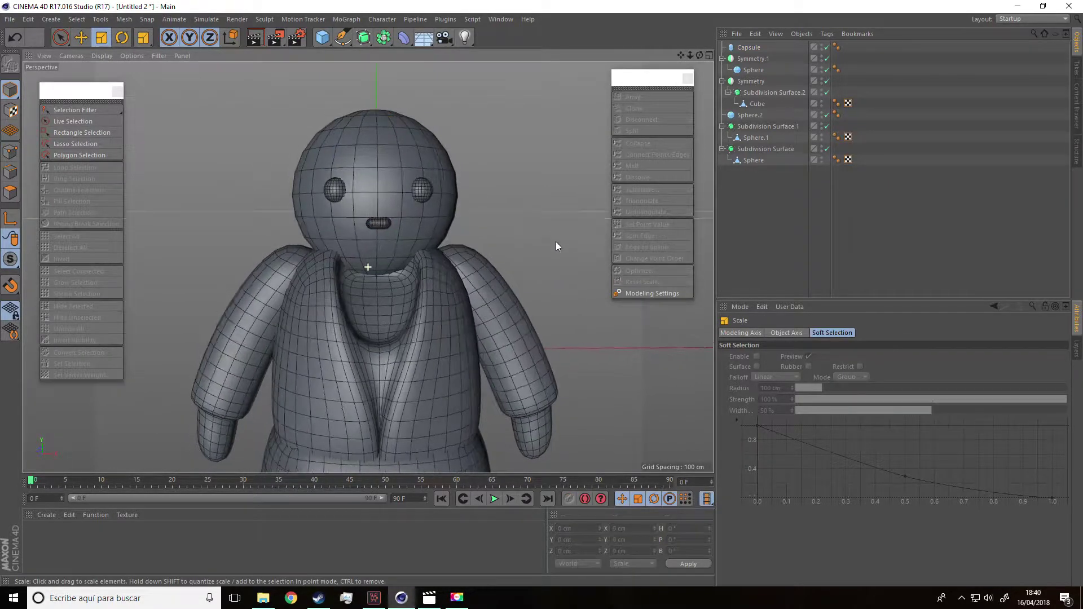
Nudge the capsule mouth onto the face surface and check it from the front
{"action": "left_click_drag", "start_coordinate": [556, 241], "coordinate": [358, 222], "text": "alt"}
{"action": "scroll", "coordinate": [358, 222], "scroll_direction": "up", "scroll_amount": 3}
{"action": "left_click", "coordinate": [323, 241]}
{"action": "key", "text": "e"}
{"action": "left_click_drag", "start_coordinate": [397, 226], "coordinate": [394, 228]}
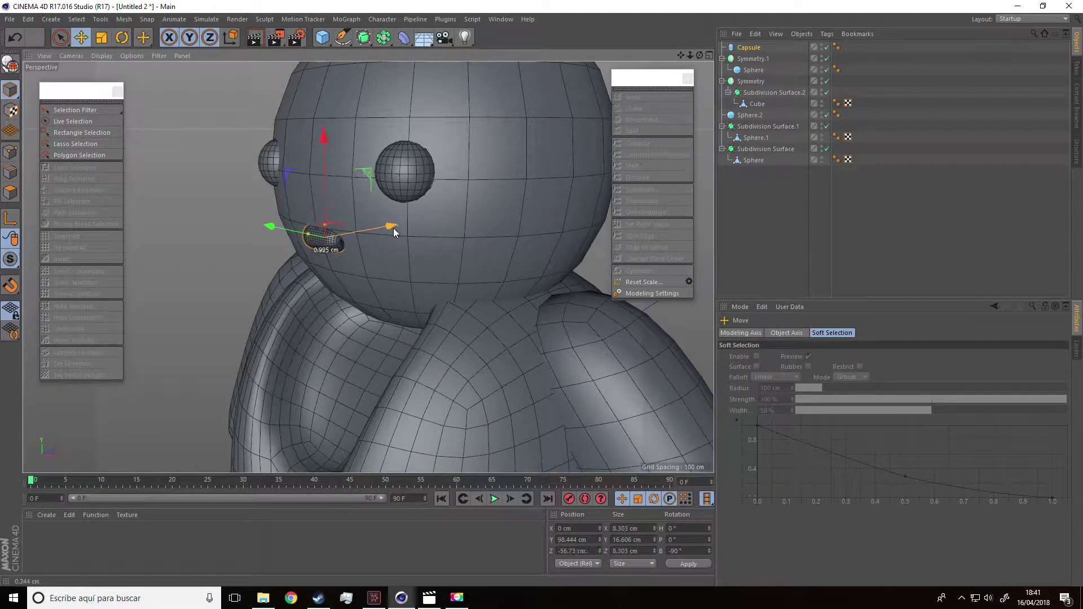
{"action": "left_click_drag", "start_coordinate": [175, 300], "coordinate": [267, 293], "text": "alt"}
{"action": "scroll", "coordinate": [266, 293], "scroll_direction": "down", "scroll_amount": 5}
{"action": "scroll", "coordinate": [445, 258], "scroll_direction": "down", "scroll_amount": 2}
{"action": "left_click", "coordinate": [322, 43]}
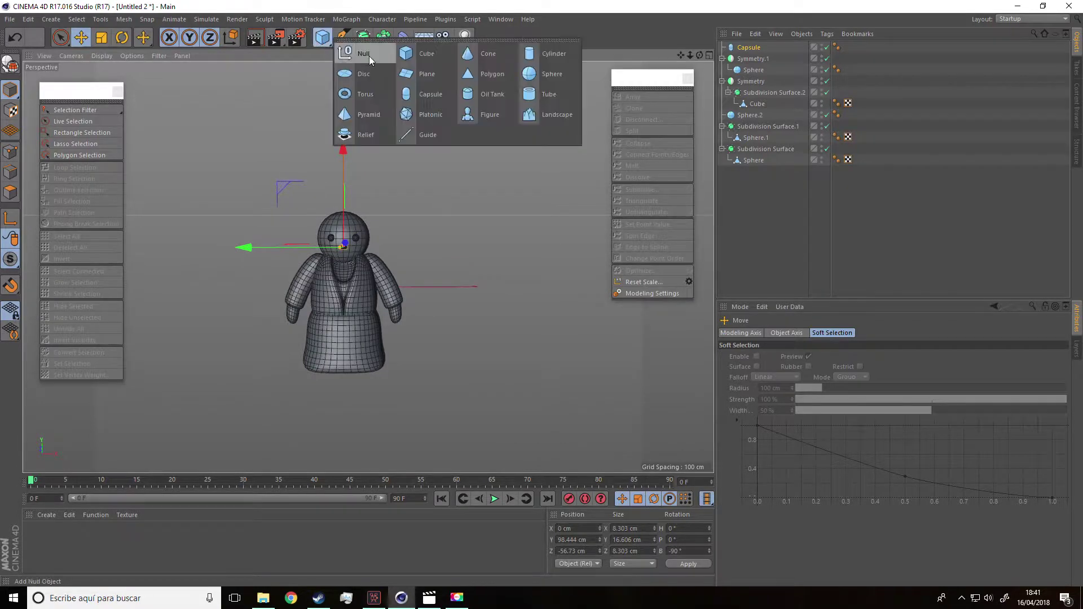
Add a 200 × 25.032 × 21.417 cm cube bar with 4 X segments and 1 Y segment
{"action": "left_click", "coordinate": [423, 60]}
{"action": "mouse_move", "coordinate": [410, 252]}
{"action": "left_mouse_down"}
{"action": "mouse_move", "coordinate": [326, 260]}
{"action": "mouse_move", "coordinate": [306, 293]}
{"action": "mouse_move", "coordinate": [319, 305]}
{"action": "mouse_move", "coordinate": [299, 319]}
{"action": "mouse_move", "coordinate": [380, 292]}
{"action": "left_mouse_up"}
{"action": "left_click_drag", "start_coordinate": [298, 283], "coordinate": [301, 360]}
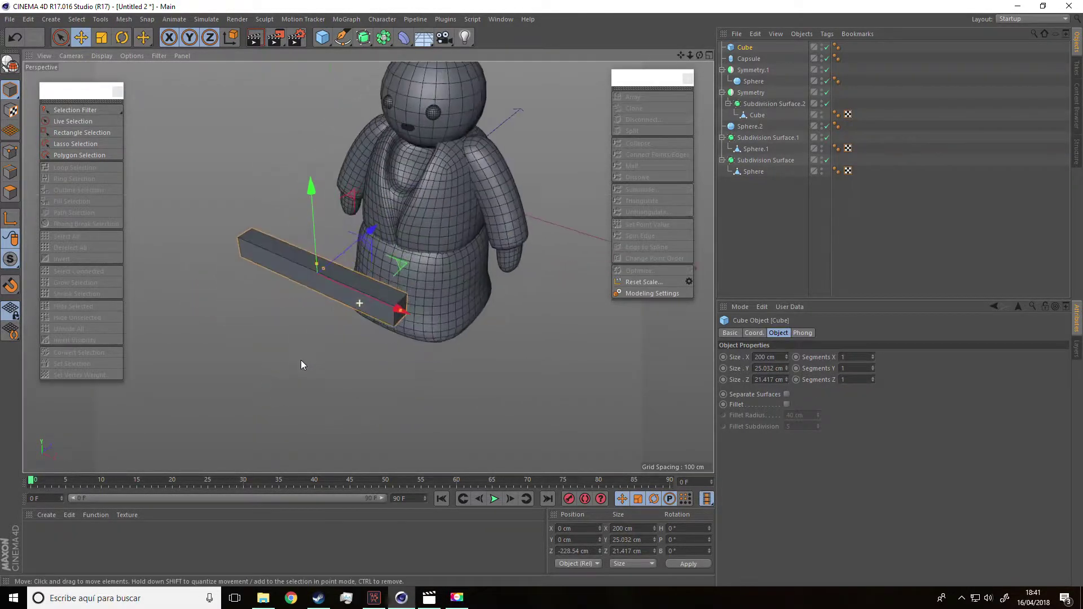
{"action": "left_click", "coordinate": [872, 367]}
{"action": "left_click", "coordinate": [872, 367]}
{"action": "left_click", "coordinate": [873, 370]}
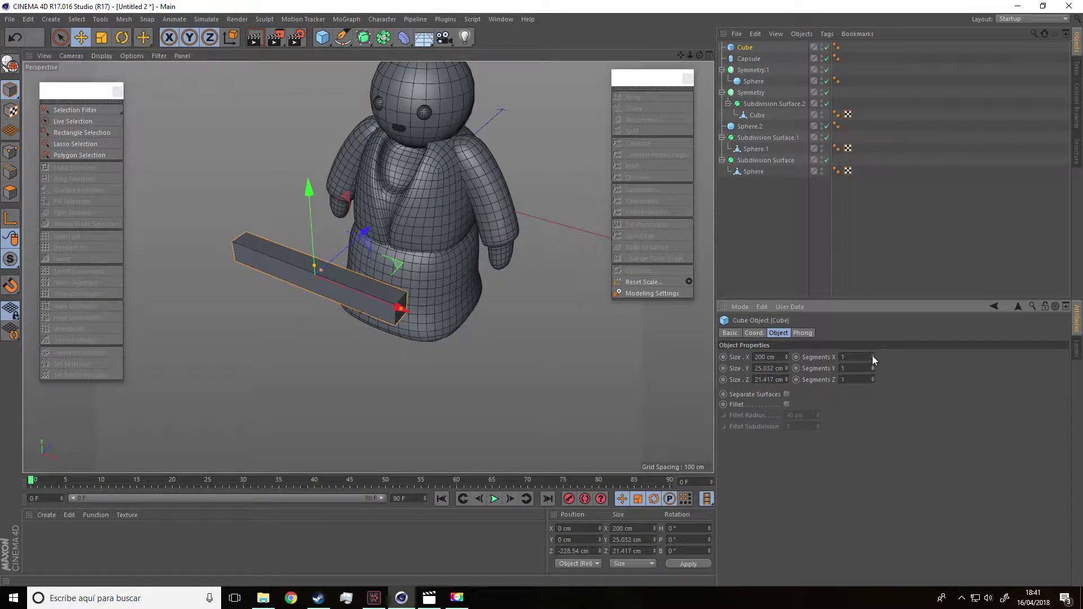
{"action": "left_click", "coordinate": [874, 354]}
Make the bar editable polygons after checking it from the front
{"action": "left_click_drag", "start_coordinate": [507, 310], "coordinate": [540, 282], "text": "alt"}
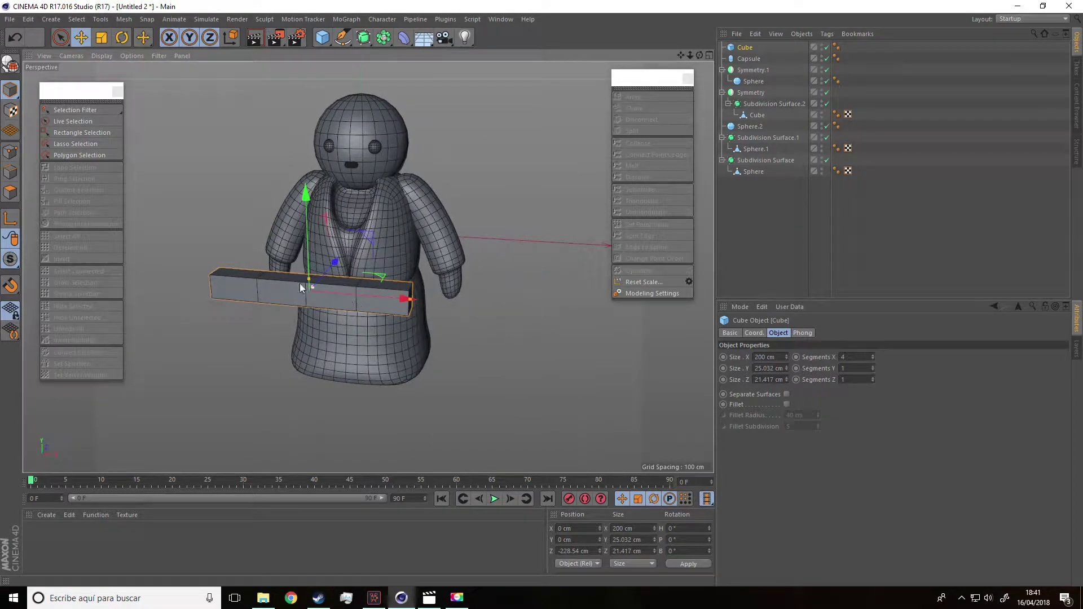
{"action": "mouse_move", "coordinate": [542, 384]}
{"action": "left_mouse_down", "text": "alt"}
{"action": "mouse_move", "coordinate": [413, 341]}
{"action": "mouse_move", "coordinate": [276, 255]}
{"action": "left_mouse_up", "text": "alt"}
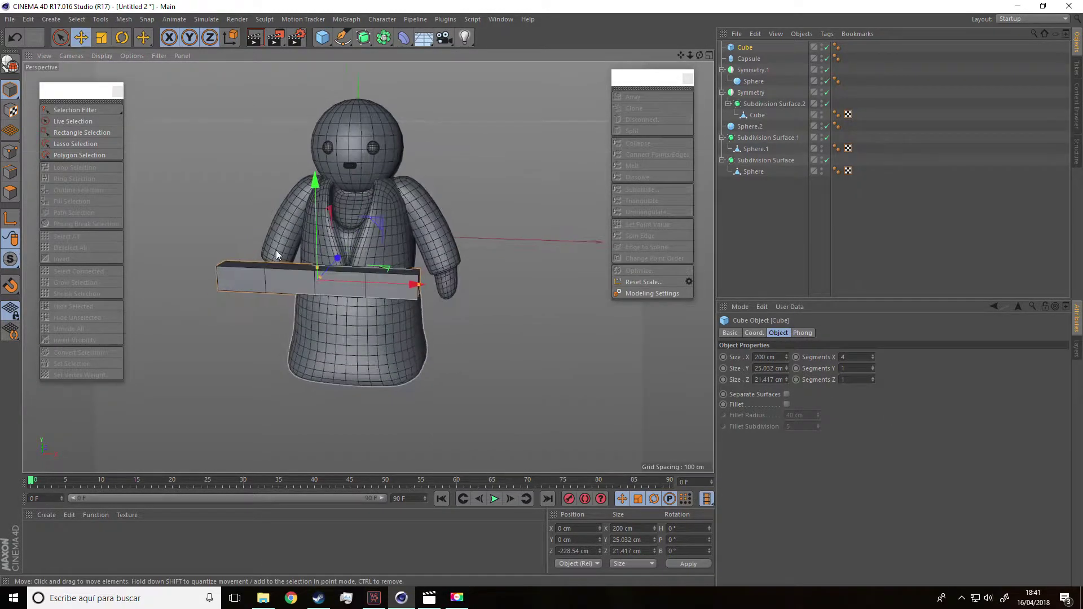
{"action": "scroll", "coordinate": [277, 255], "scroll_direction": "up", "scroll_amount": 2}
{"action": "left_click_drag", "start_coordinate": [431, 338], "coordinate": [259, 285], "text": "alt"}
{"action": "scroll", "coordinate": [259, 284], "scroll_direction": "down", "scroll_amount": 2}
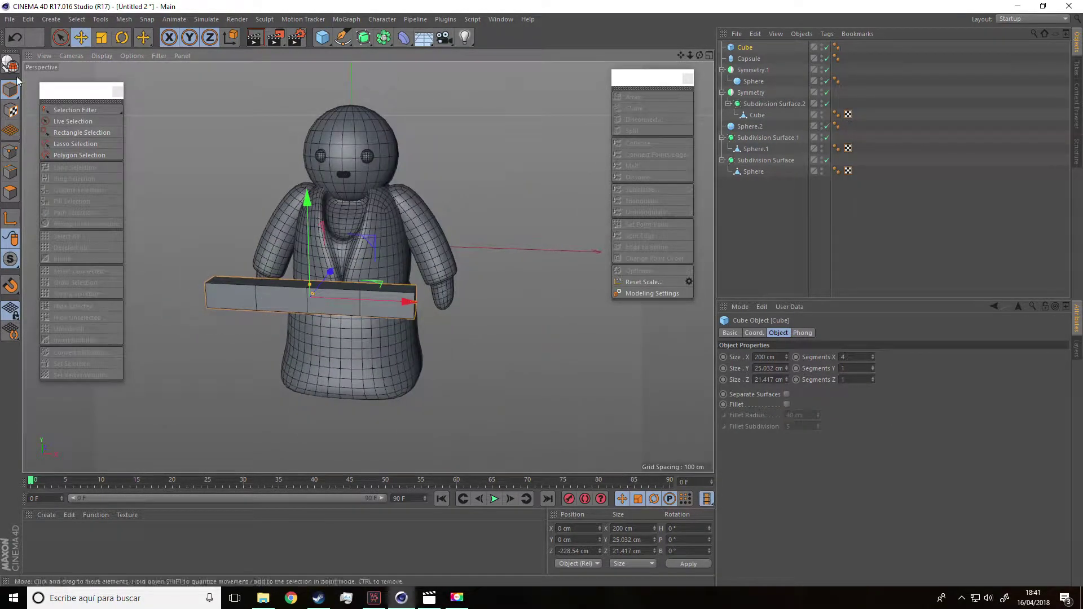
{"action": "left_click", "coordinate": [10, 63]}
{"action": "scroll", "coordinate": [243, 278], "scroll_direction": "up", "scroll_amount": 1}
{"action": "left_click_drag", "start_coordinate": [65, 37], "coordinate": [102, 74]}
In Edge mode, raise the bar's middle and inner edges to start an arch
{"action": "left_click", "coordinate": [10, 152]}
{"action": "mouse_move", "coordinate": [186, 226]}
{"action": "left_mouse_down", "text": "alt"}
{"action": "mouse_move", "coordinate": [235, 235]}
{"action": "mouse_move", "coordinate": [336, 355]}
{"action": "left_mouse_up", "text": "alt"}
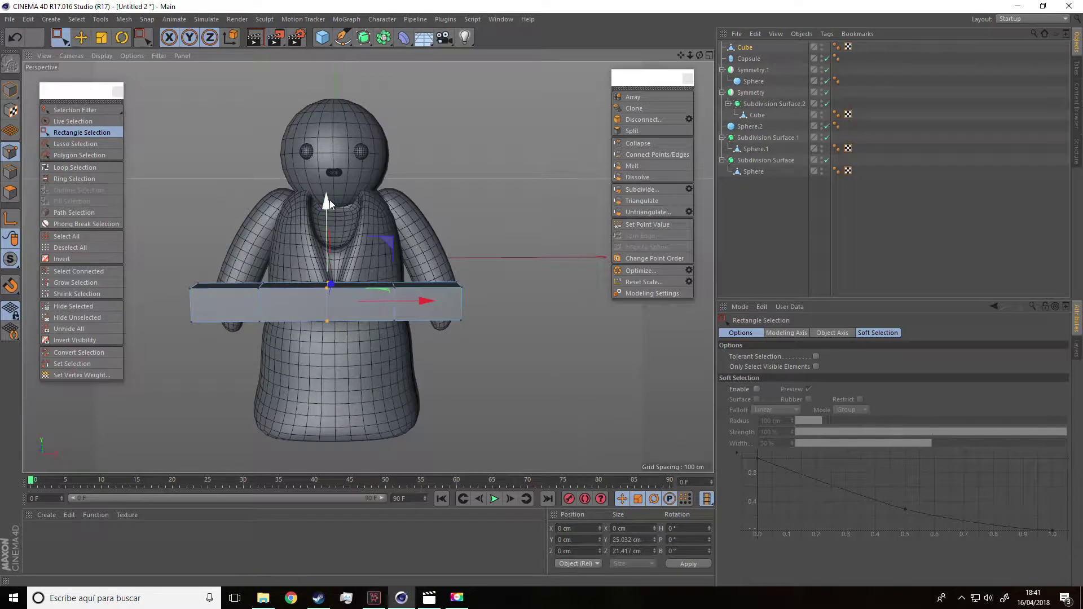
{"action": "left_click_drag", "start_coordinate": [330, 200], "coordinate": [327, 182]}
{"action": "left_click_drag", "start_coordinate": [413, 255], "coordinate": [390, 318]}
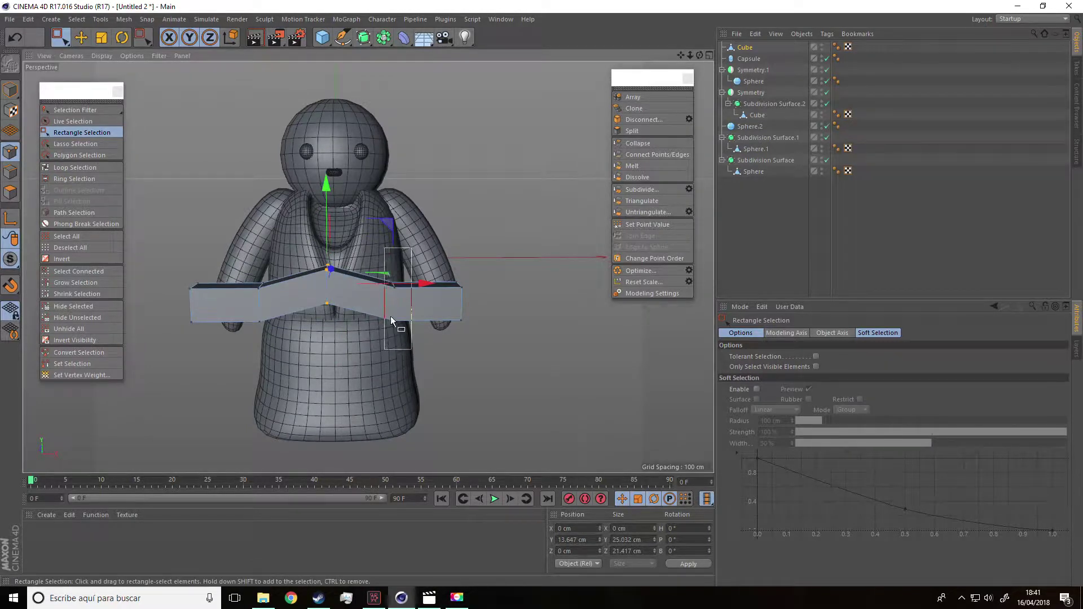
{"action": "left_click_drag", "start_coordinate": [245, 259], "coordinate": [285, 363], "text": "shift"}
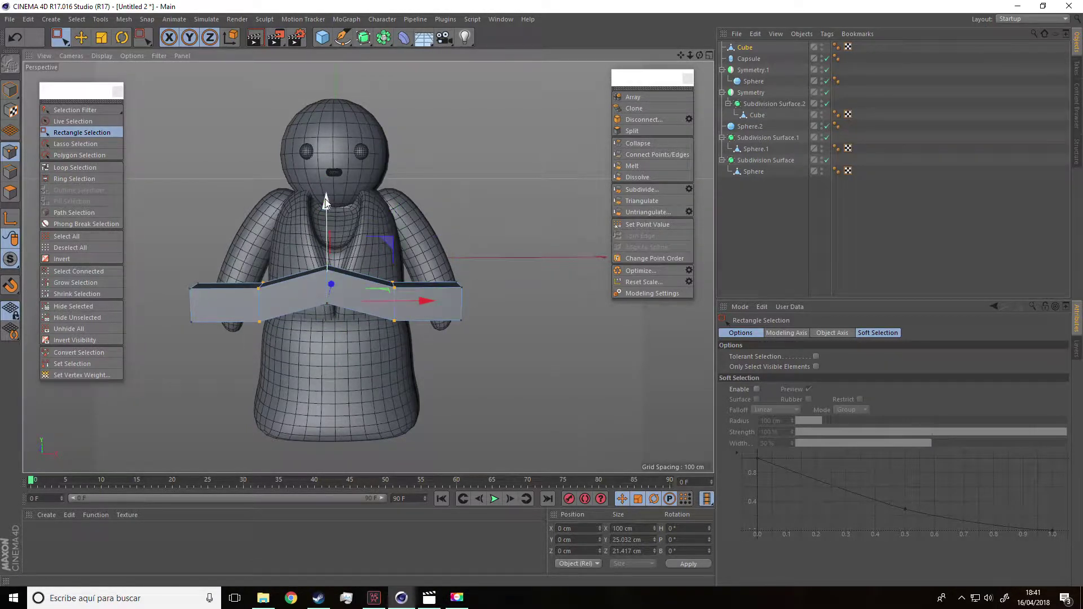
{"action": "left_click_drag", "start_coordinate": [327, 203], "coordinate": [327, 189]}
Lower both end edges and lift the middle edge slightly to round the arch
{"action": "left_click_drag", "start_coordinate": [471, 261], "coordinate": [455, 366]}
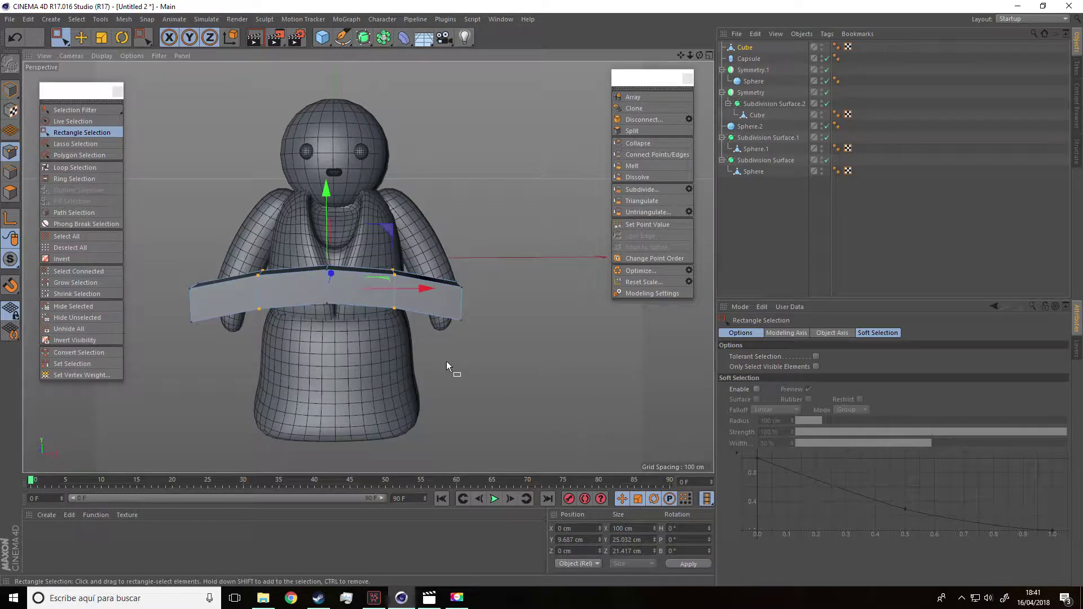
{"action": "left_click_drag", "start_coordinate": [156, 249], "coordinate": [208, 355]}
{"action": "left_click_drag", "start_coordinate": [513, 386], "coordinate": [424, 236], "text": "shift"}
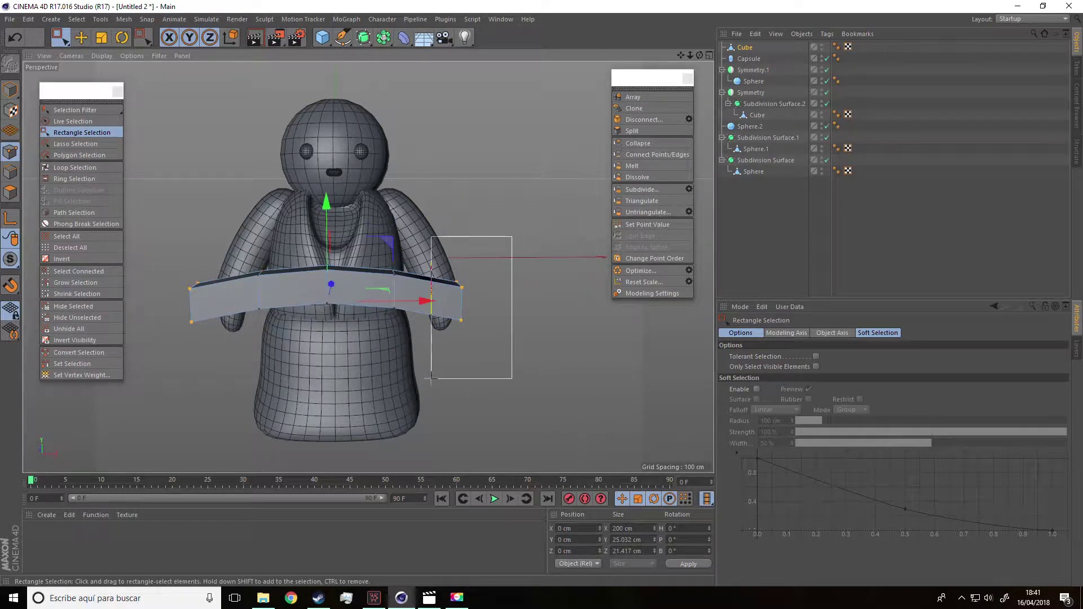
{"action": "left_click_drag", "start_coordinate": [326, 204], "coordinate": [338, 325]}
{"action": "left_click_drag", "start_coordinate": [326, 181], "coordinate": [327, 179]}
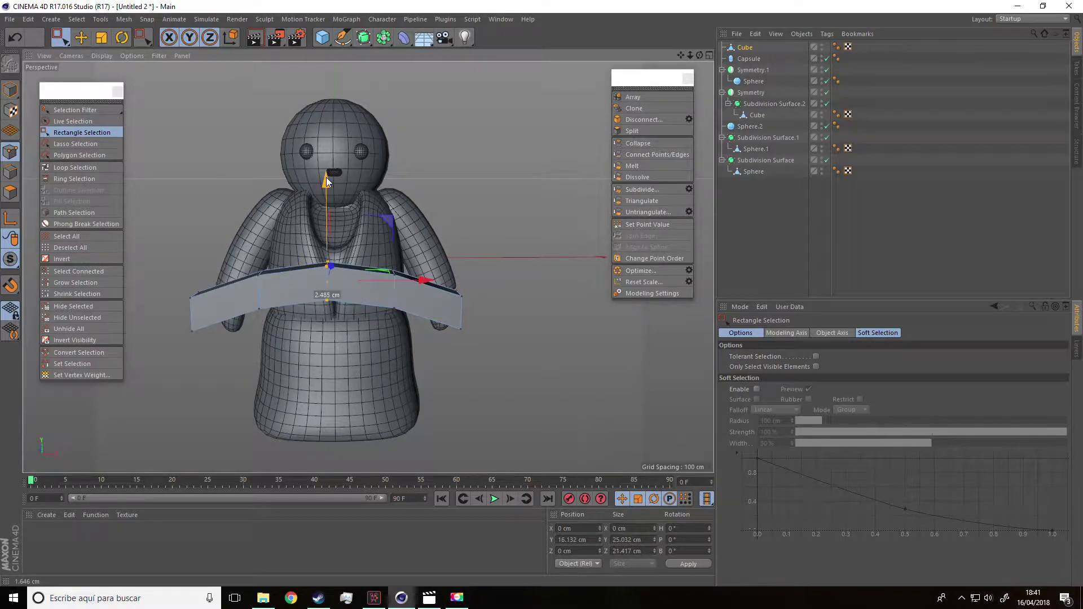
{"action": "left_click_drag", "start_coordinate": [366, 219], "coordinate": [361, 223], "text": "alt"}
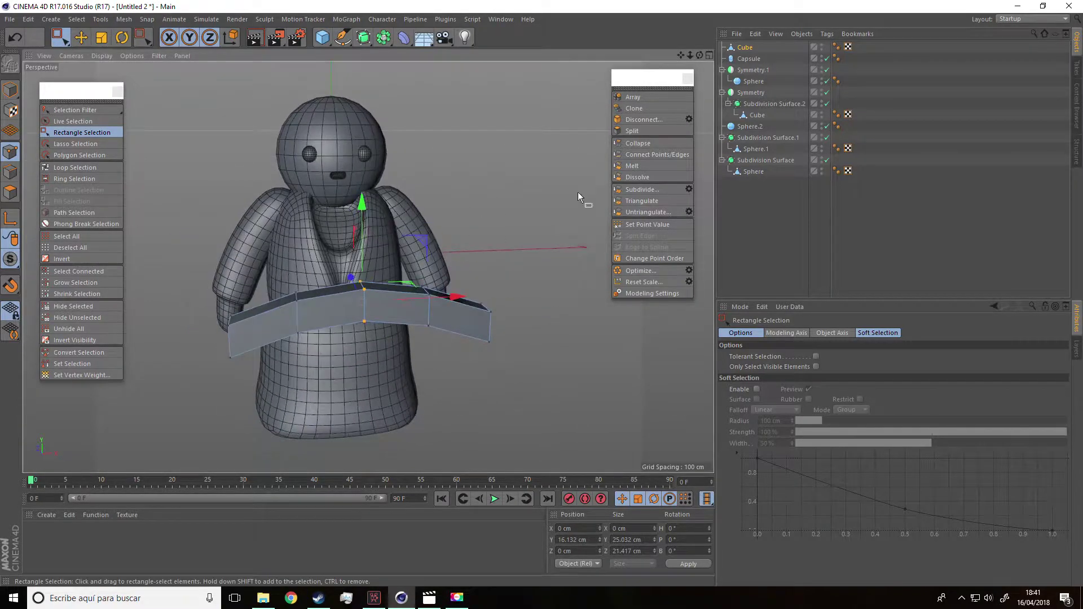
Put the arched bar inside a Subdivision Surface to smooth it
{"action": "left_click", "coordinate": [745, 47]}
{"action": "left_click_drag", "start_coordinate": [364, 38], "coordinate": [399, 56]}
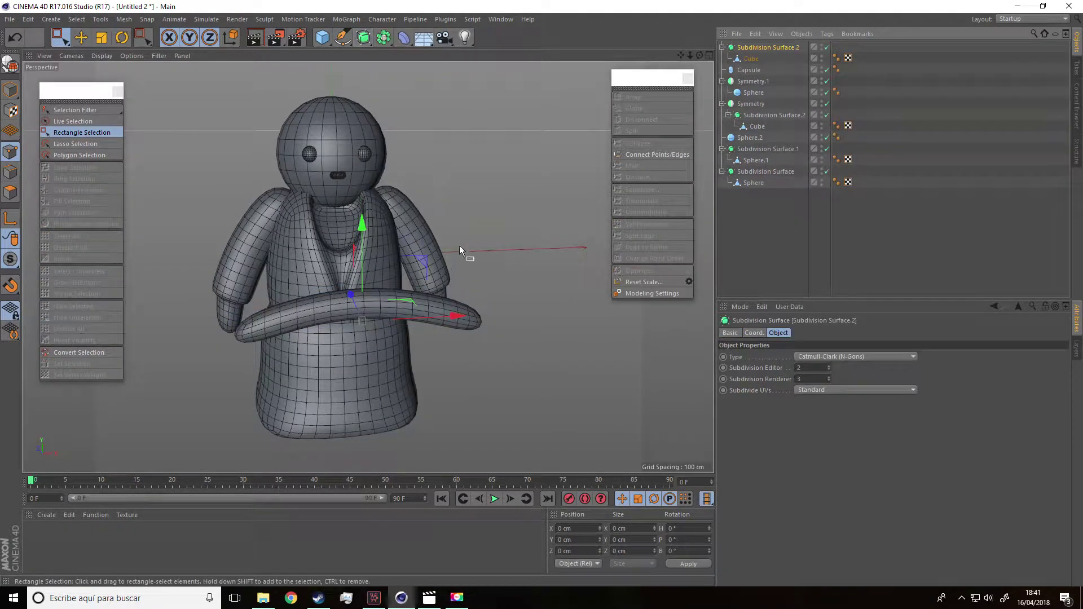
{"action": "mouse_move", "coordinate": [373, 272]}
{"action": "left_mouse_down", "text": "alt"}
{"action": "mouse_move", "coordinate": [496, 211]}
{"action": "mouse_move", "coordinate": [249, 243]}
{"action": "left_mouse_up", "text": "alt"}
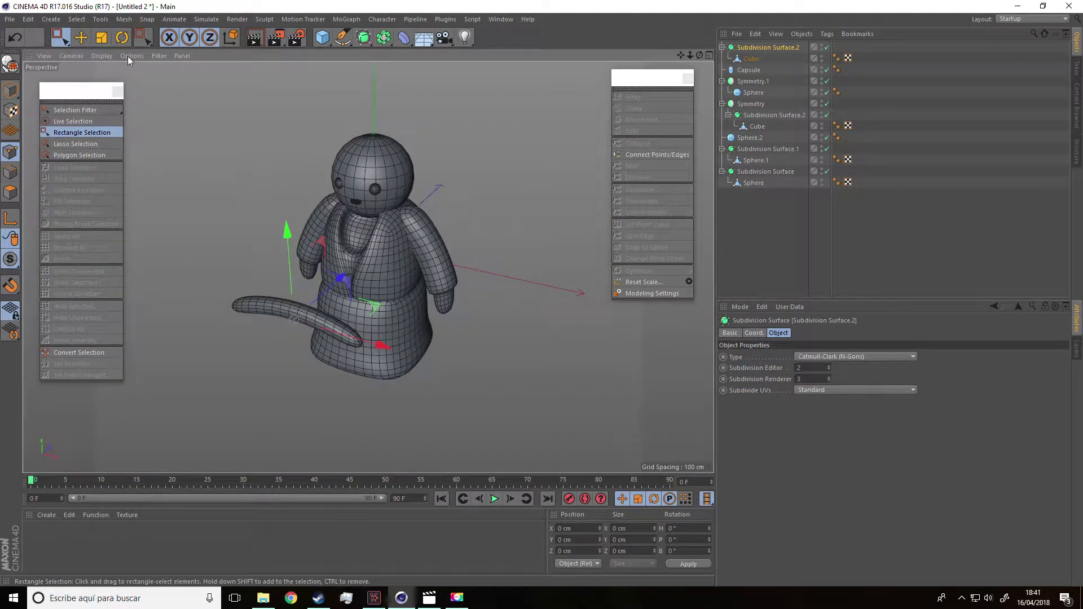
Scale the smoothed bar down to a 53.135 × 10.358 × 5.501 cm sliver
{"action": "left_click", "coordinate": [81, 38]}
{"action": "left_click", "coordinate": [10, 90]}
{"action": "left_click", "coordinate": [271, 311]}
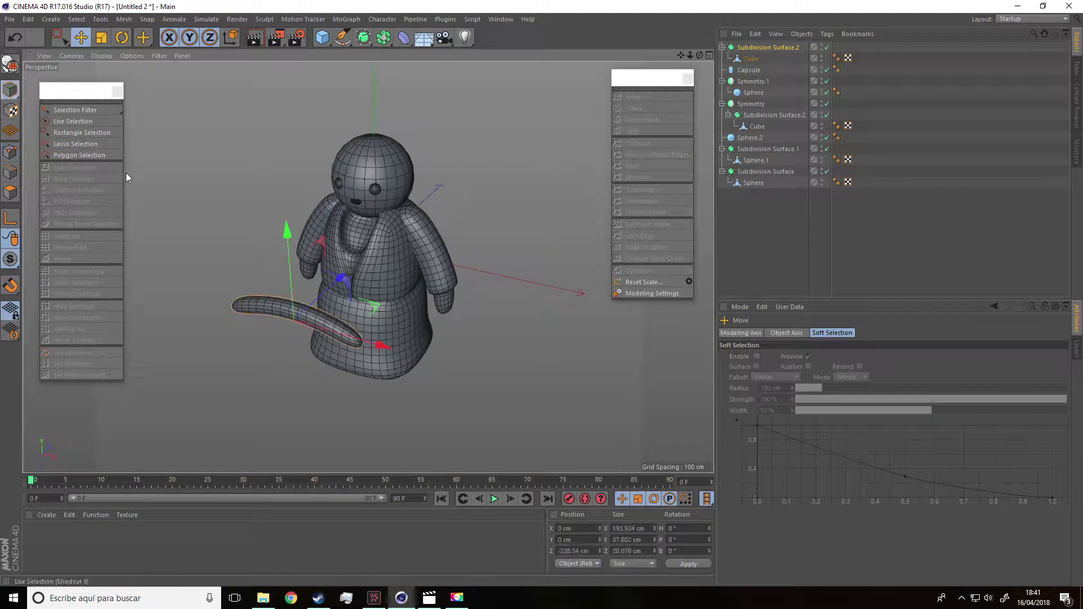
{"action": "left_click", "coordinate": [102, 37]}
{"action": "left_click_drag", "start_coordinate": [191, 195], "coordinate": [45, 277]}
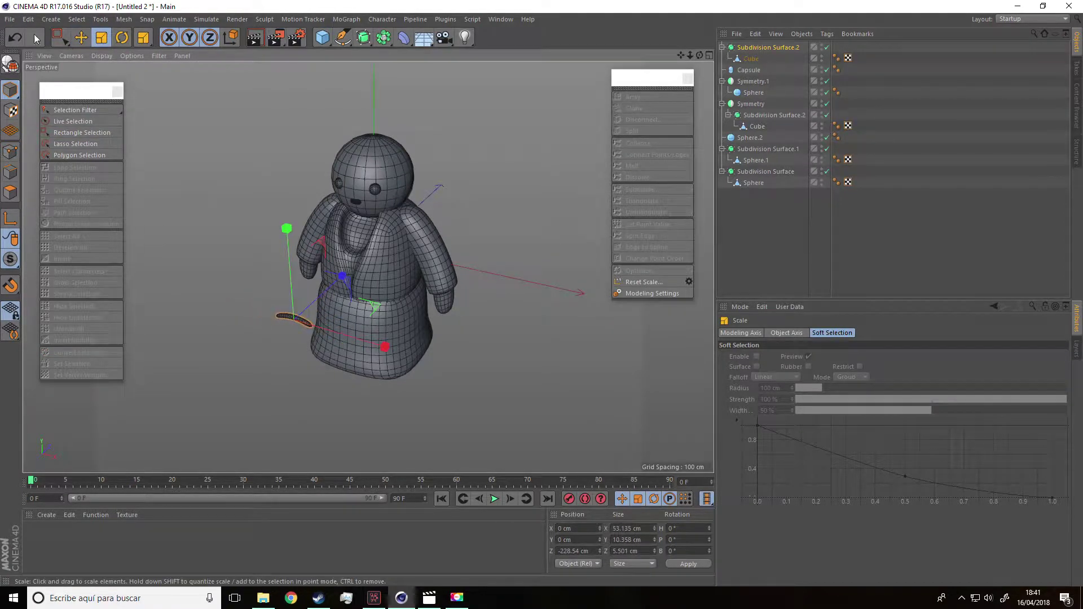
Move the sliver up and forward onto the forehead above the eyes
{"action": "left_click", "coordinate": [80, 38]}
{"action": "left_click_drag", "start_coordinate": [340, 276], "coordinate": [342, 279]}
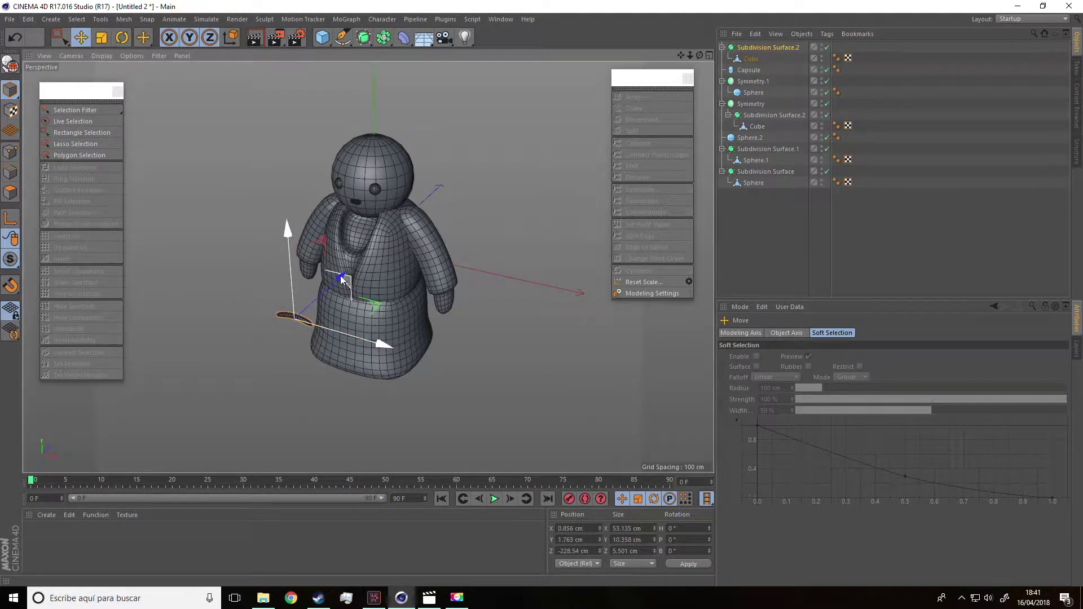
{"action": "key", "text": "ctrl+z"}
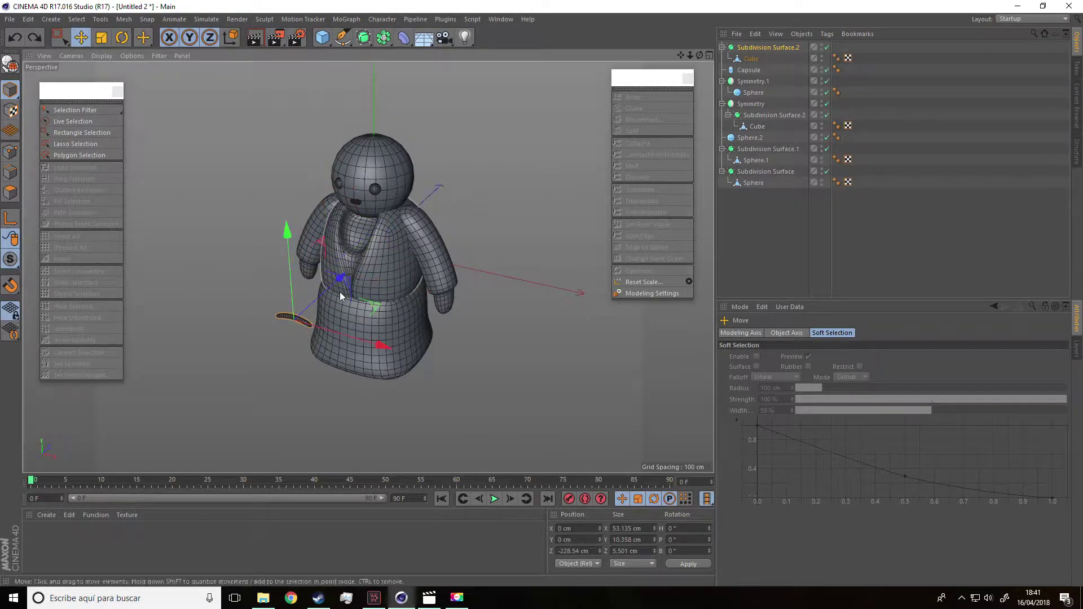
{"action": "left_click_drag", "start_coordinate": [339, 278], "coordinate": [393, 237]}
{"action": "left_click_drag", "start_coordinate": [359, 164], "coordinate": [367, 79]}
{"action": "left_click_drag", "start_coordinate": [396, 148], "coordinate": [361, 168]}
{"action": "scroll", "coordinate": [477, 187], "scroll_direction": "up", "scroll_amount": 5}
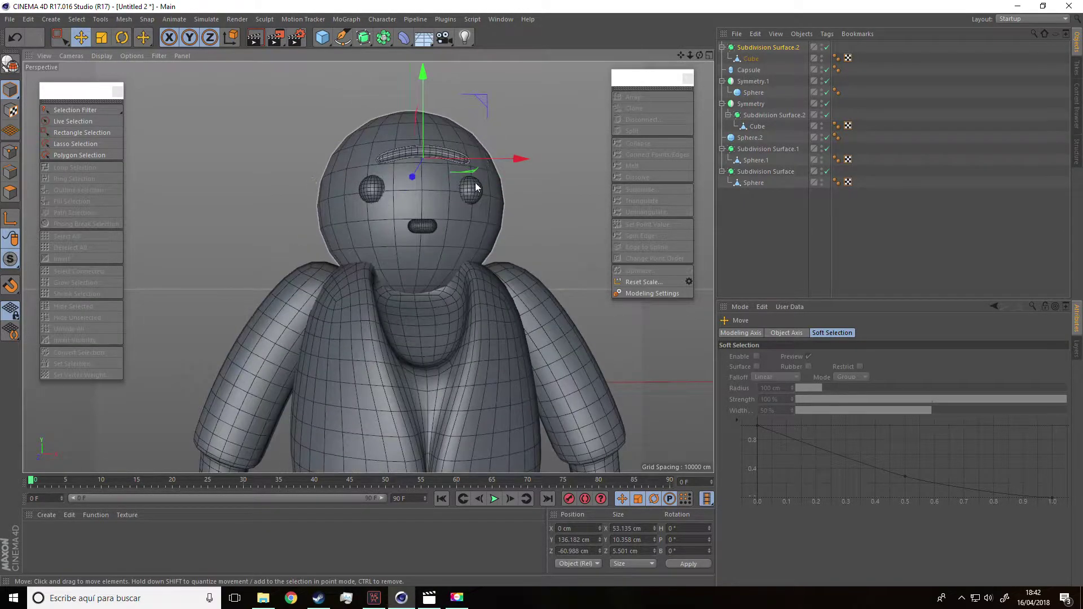
Move the eyebrow over the left eye and tilt it on H to follow the head
{"action": "mouse_move", "coordinate": [506, 170]}
{"action": "left_mouse_down"}
{"action": "mouse_move", "coordinate": [468, 166]}
{"action": "mouse_move", "coordinate": [412, 199]}
{"action": "mouse_move", "coordinate": [434, 196]}
{"action": "mouse_move", "coordinate": [430, 233]}
{"action": "left_mouse_up"}
{"action": "left_click_drag", "start_coordinate": [300, 152], "coordinate": [272, 140]}
{"action": "key", "text": "r"}
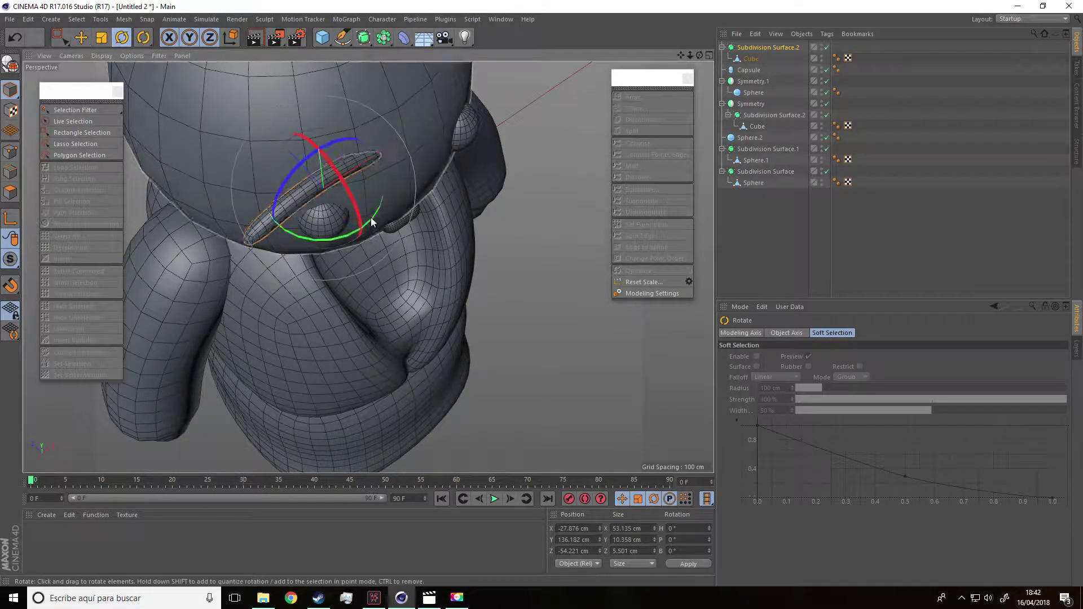
{"action": "mouse_move", "coordinate": [344, 233]}
{"action": "left_mouse_down"}
{"action": "mouse_move", "coordinate": [320, 236]}
{"action": "mouse_move", "coordinate": [276, 107]}
{"action": "mouse_move", "coordinate": [548, 260]}
{"action": "mouse_move", "coordinate": [560, 252]}
{"action": "mouse_move", "coordinate": [365, 291]}
{"action": "left_mouse_up"}
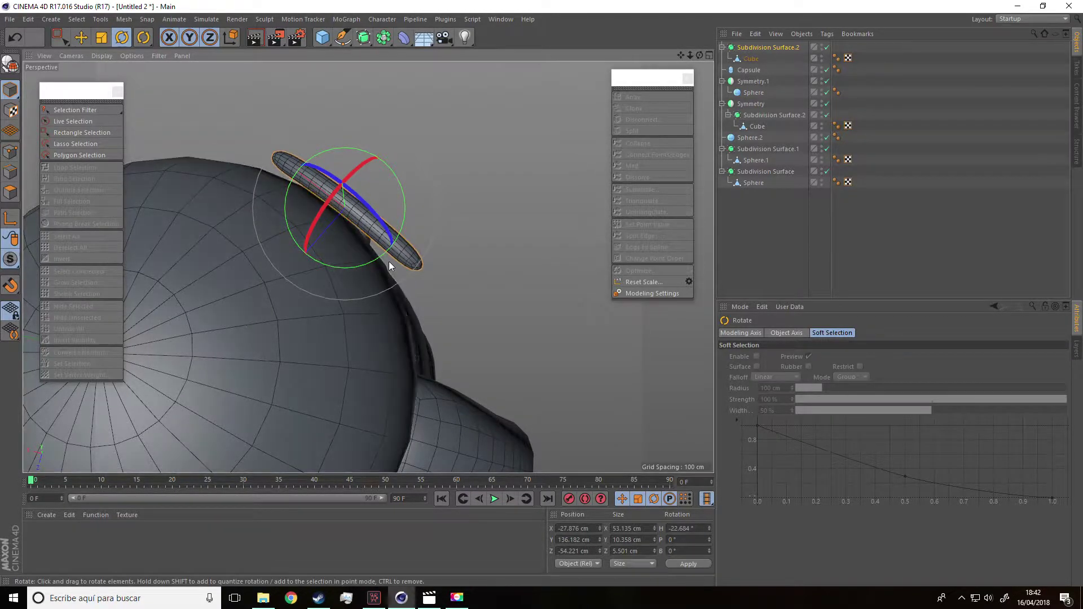
In Points mode, select the points at the eyebrow's outer end
{"action": "left_click", "coordinate": [751, 59]}
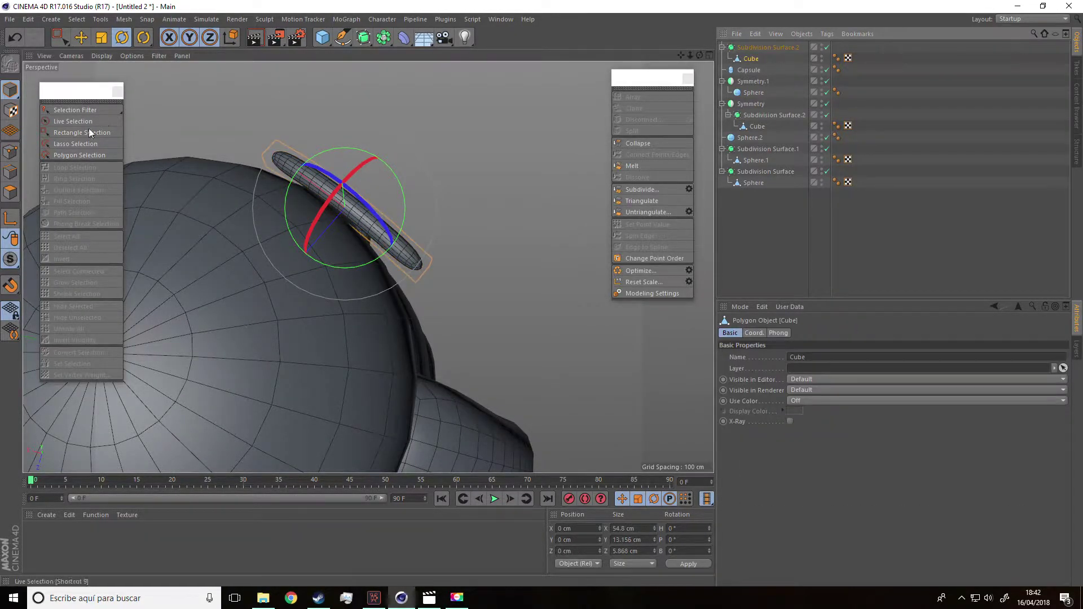
{"action": "key", "text": "Return"}
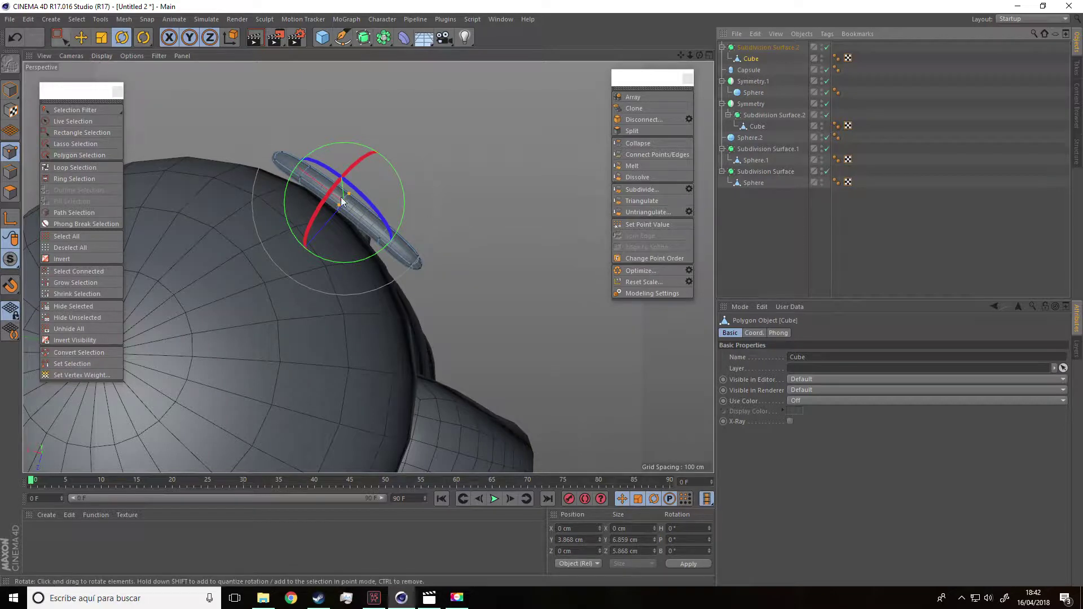
{"action": "left_click_drag", "start_coordinate": [438, 255], "coordinate": [429, 276]}
{"action": "key", "text": "ctrl+z"}
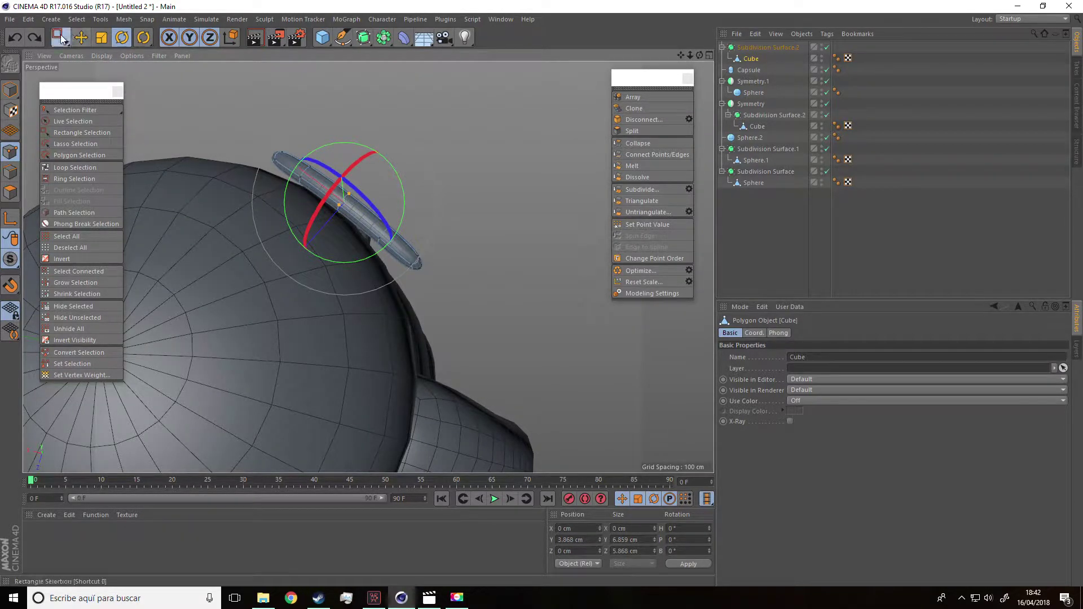
{"action": "left_click_drag", "start_coordinate": [59, 37], "coordinate": [102, 73]}
{"action": "left_click_drag", "start_coordinate": [457, 230], "coordinate": [386, 268]}
{"action": "left_click_drag", "start_coordinate": [429, 234], "coordinate": [453, 262]}
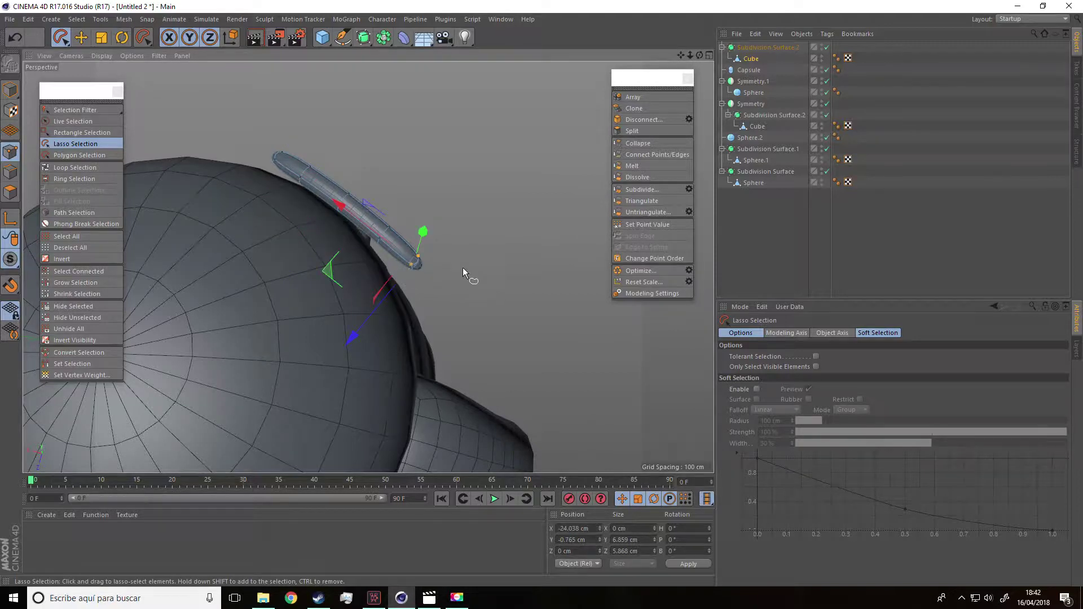
Push the eyebrow's end points back on Z so it wraps the forehead
{"action": "left_click_drag", "start_coordinate": [60, 37], "coordinate": [111, 99]}
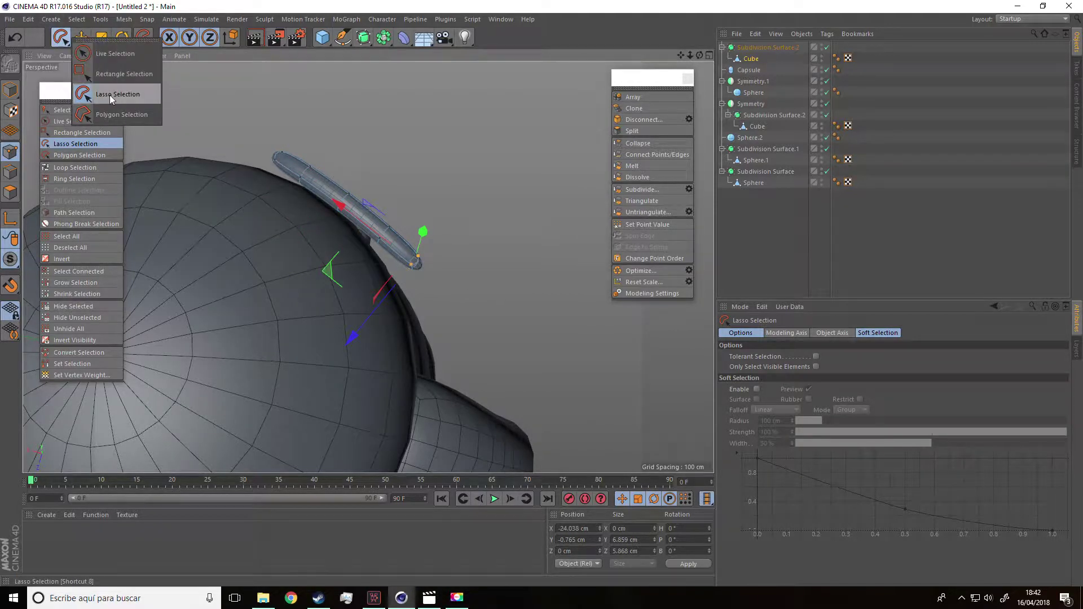
{"action": "left_click_drag", "start_coordinate": [117, 96], "coordinate": [118, 74]}
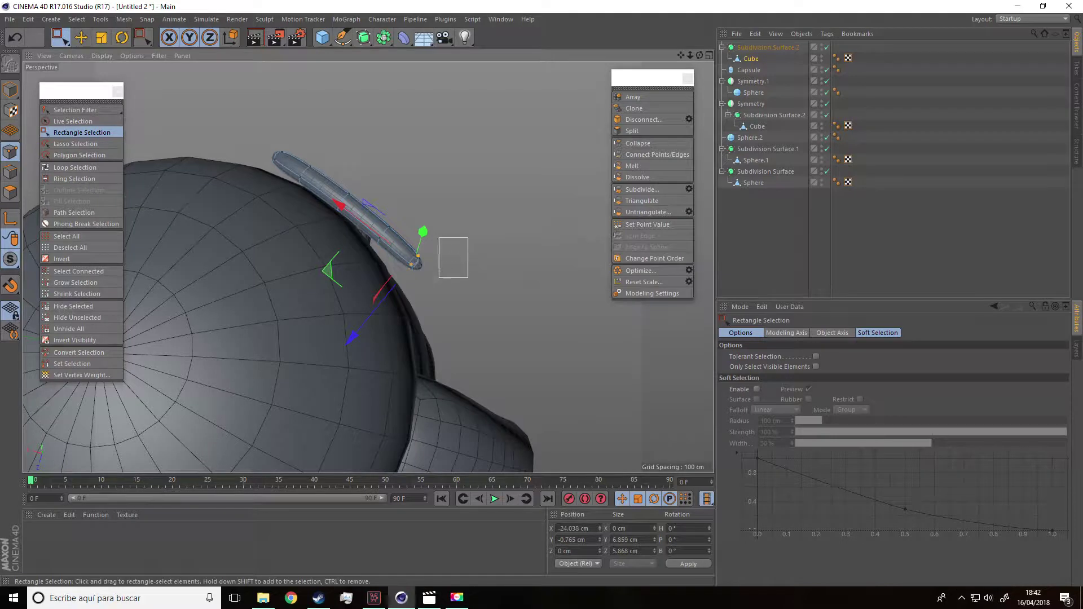
{"action": "mouse_move", "coordinate": [359, 339]}
{"action": "left_mouse_down"}
{"action": "mouse_move", "coordinate": [342, 362]}
{"action": "mouse_move", "coordinate": [235, 154]}
{"action": "mouse_move", "coordinate": [286, 172]}
{"action": "left_mouse_up"}
{"action": "mouse_move", "coordinate": [218, 226]}
{"action": "left_mouse_down"}
{"action": "mouse_move", "coordinate": [206, 238]}
{"action": "mouse_move", "coordinate": [214, 237]}
{"action": "left_mouse_up"}
{"action": "left_click_drag", "start_coordinate": [226, 232], "coordinate": [182, 123], "text": "alt"}
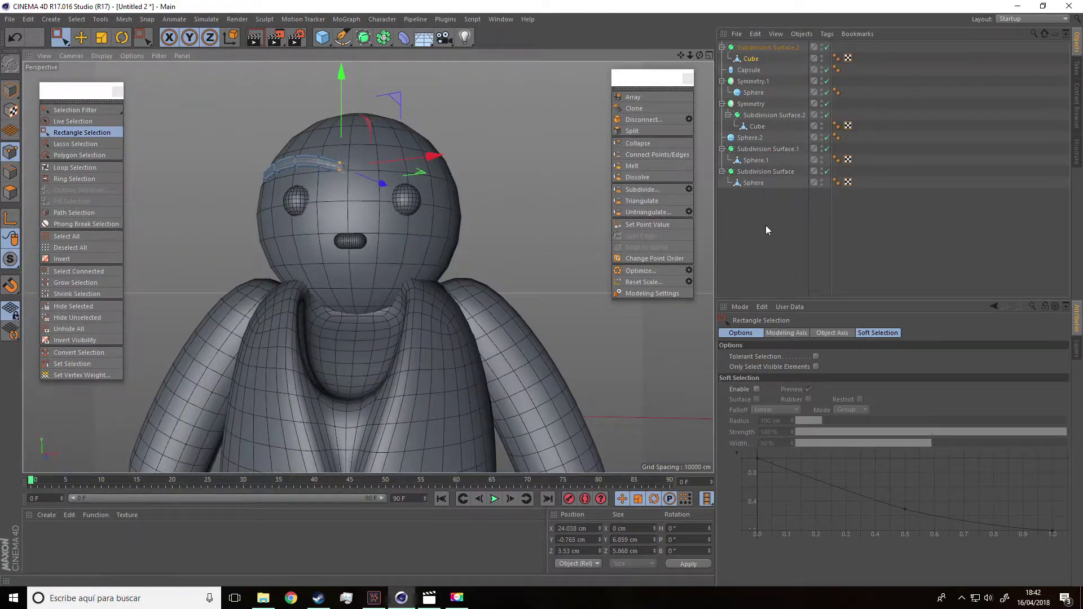
Put Subdivision Surface.2 under a new Symmetry object to mirror the eyebrow
{"action": "left_click", "coordinate": [767, 225]}
{"action": "scroll", "coordinate": [546, 190], "scroll_direction": "up", "scroll_amount": 3}
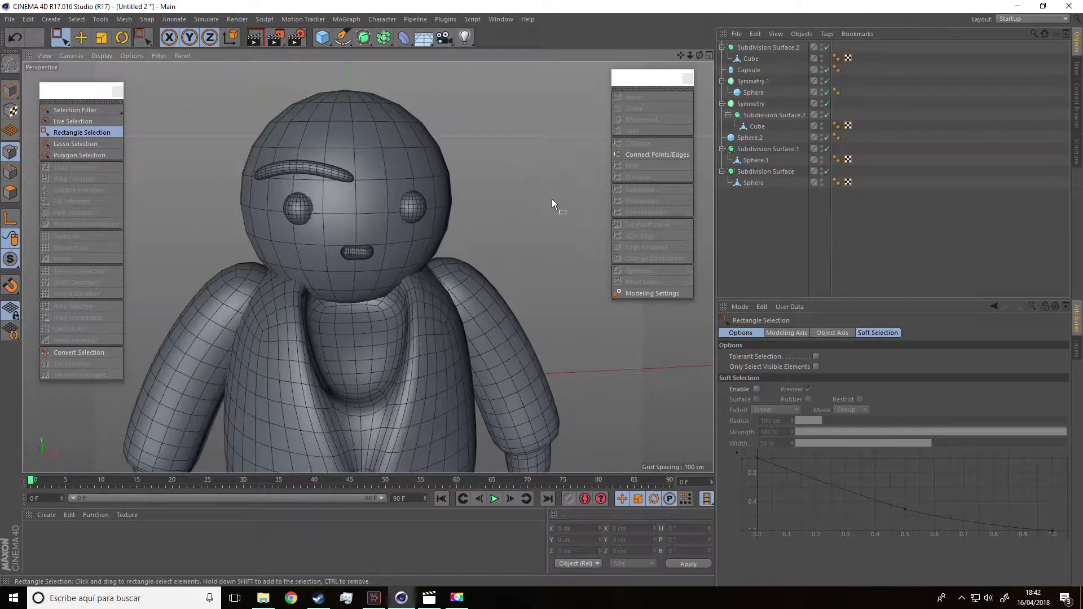
{"action": "left_click", "coordinate": [766, 47]}
{"action": "left_click_drag", "start_coordinate": [383, 39], "coordinate": [501, 100]}
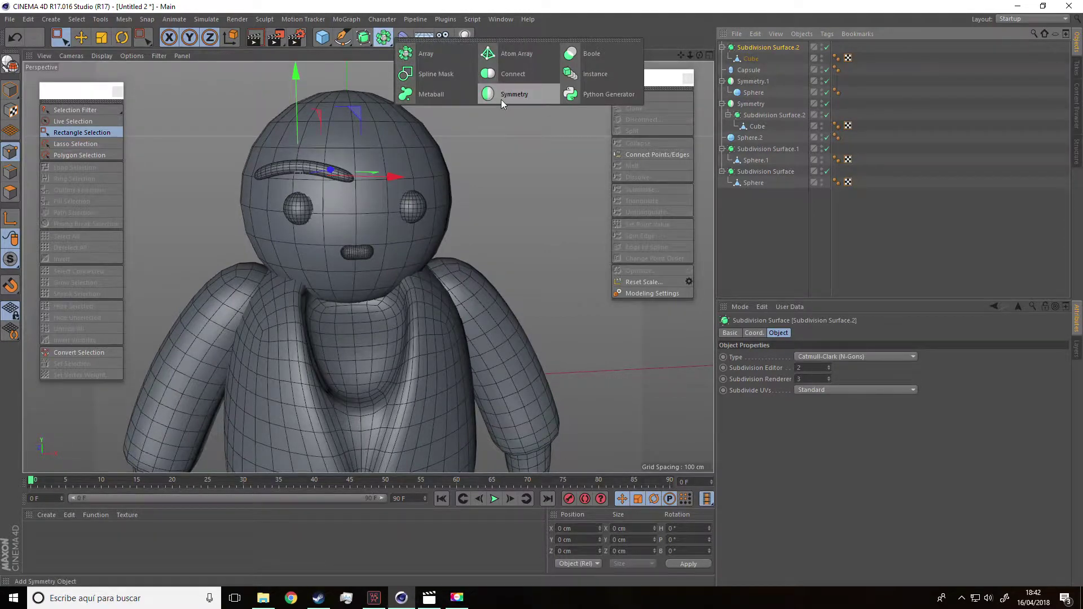
{"action": "left_click_drag", "start_coordinate": [754, 49], "coordinate": [754, 48]}
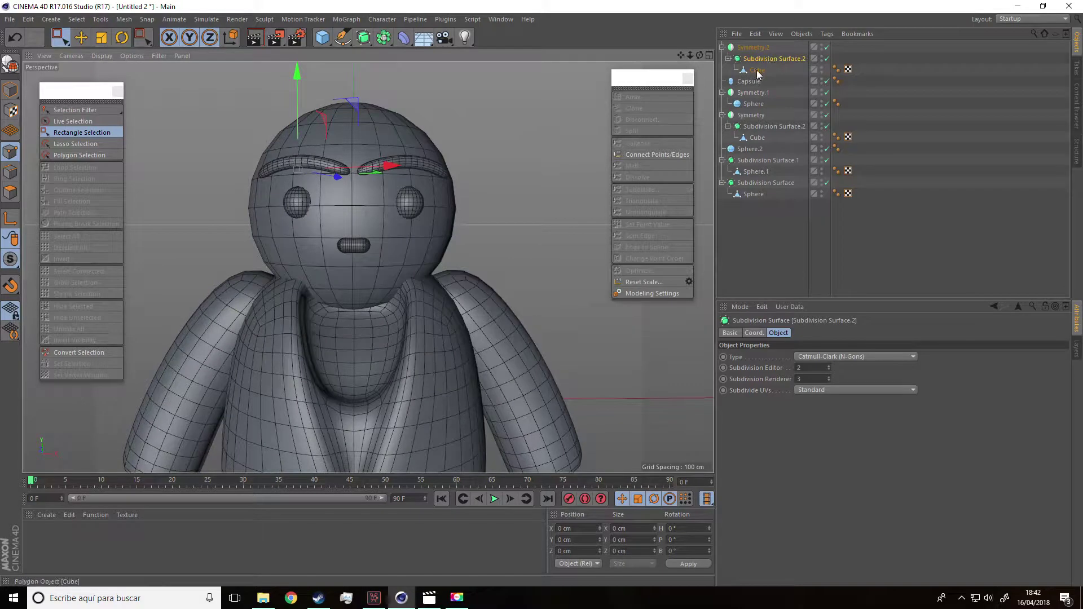
Nudge the eyebrow Cube to 1.711 cm on X in Model mode
{"action": "left_click", "coordinate": [757, 70]}
{"action": "left_click", "coordinate": [10, 90]}
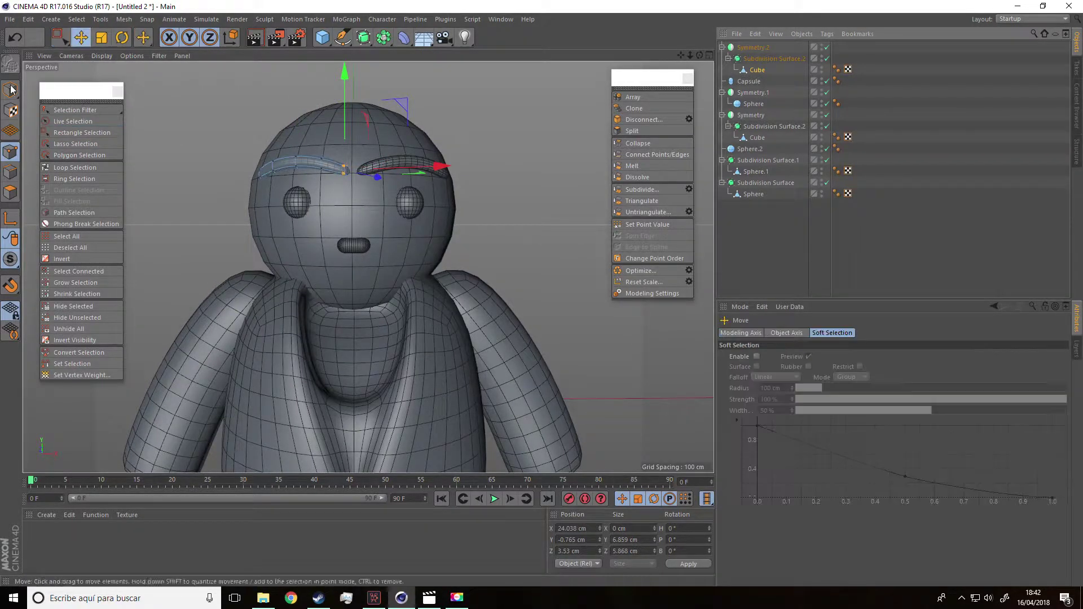
{"action": "mouse_move", "coordinate": [391, 169]}
{"action": "left_mouse_down"}
{"action": "mouse_move", "coordinate": [330, 238]}
{"action": "mouse_move", "coordinate": [367, 201]}
{"action": "left_mouse_up"}
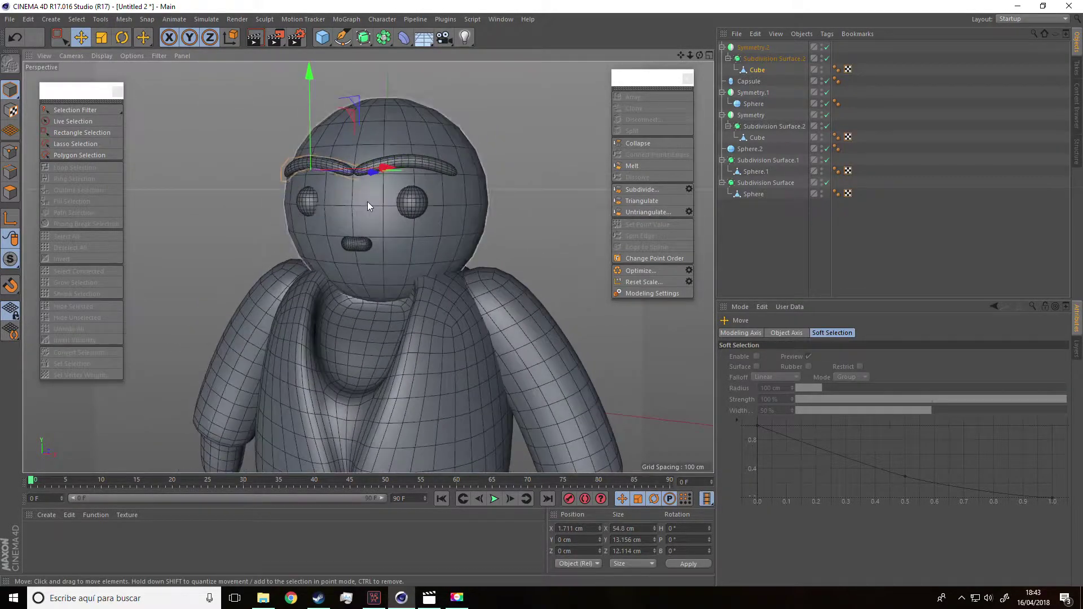
{"action": "scroll", "coordinate": [343, 268], "scroll_direction": "down", "scroll_amount": 5}
{"action": "mouse_move", "coordinate": [343, 268]}
{"action": "left_mouse_down", "text": "alt"}
{"action": "mouse_move", "coordinate": [398, 251]}
{"action": "mouse_move", "coordinate": [388, 257]}
{"action": "left_mouse_up", "text": "alt"}
{"action": "scroll", "coordinate": [388, 257], "scroll_direction": "down", "scroll_amount": 3}
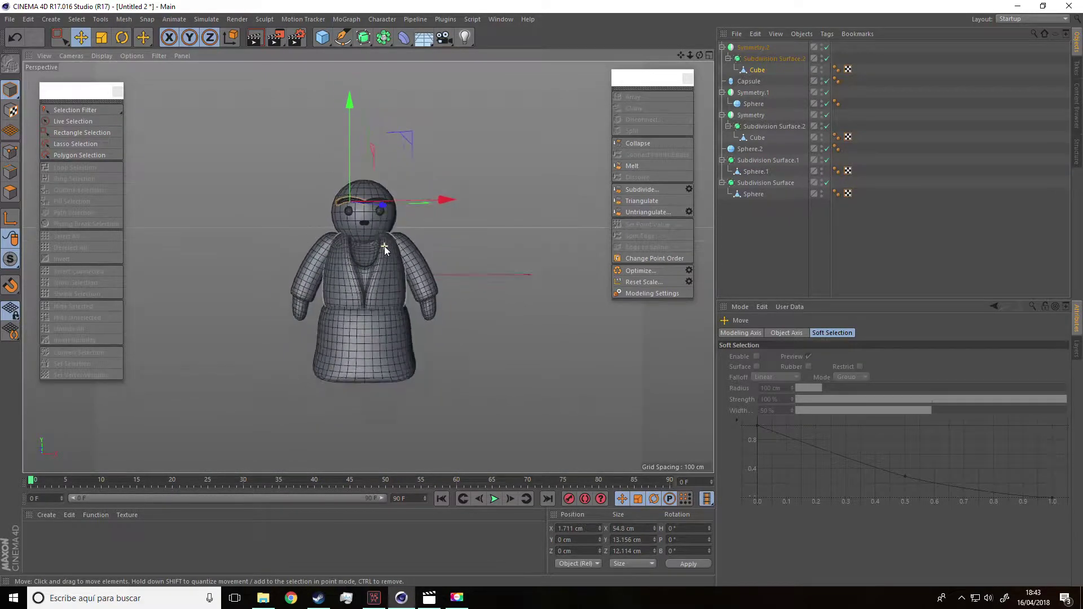
Add a new cube beside the character and smooth it under a Subdivision Surface
{"action": "scroll", "coordinate": [388, 239], "scroll_direction": "up", "scroll_amount": 6}
{"action": "left_click", "coordinate": [319, 38]}
{"action": "left_click", "coordinate": [414, 53]}
{"action": "scroll", "coordinate": [483, 294], "scroll_direction": "down", "scroll_amount": 3}
{"action": "mouse_move", "coordinate": [483, 295]}
{"action": "left_mouse_down", "text": "alt"}
{"action": "mouse_move", "coordinate": [437, 307]}
{"action": "mouse_move", "coordinate": [387, 296]}
{"action": "mouse_move", "coordinate": [316, 313]}
{"action": "mouse_move", "coordinate": [274, 263]}
{"action": "left_mouse_up", "text": "alt"}
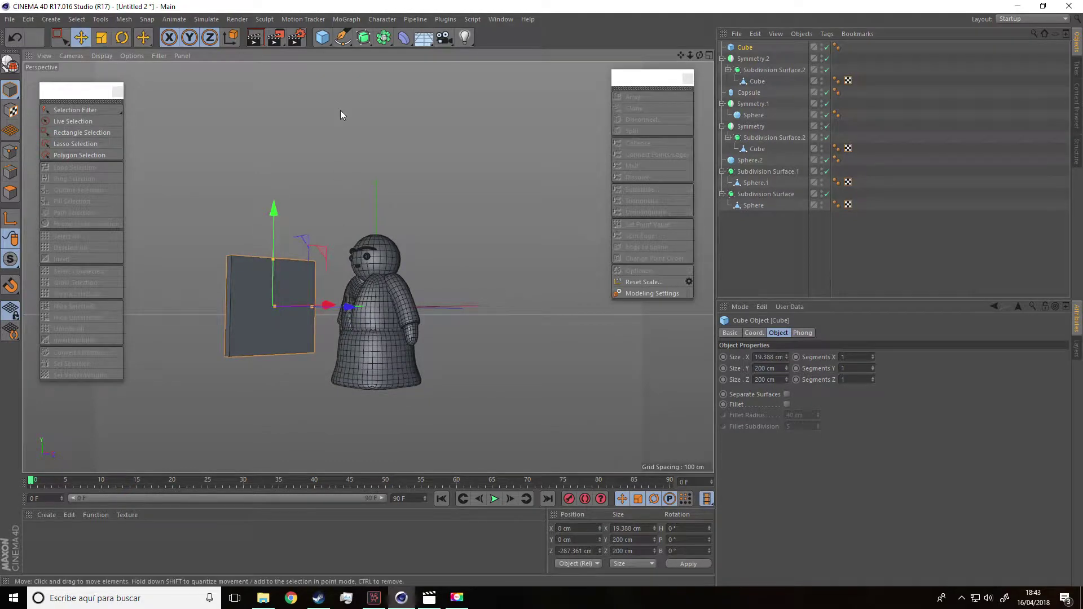
{"action": "left_click_drag", "start_coordinate": [363, 37], "coordinate": [407, 52], "text": "alt"}
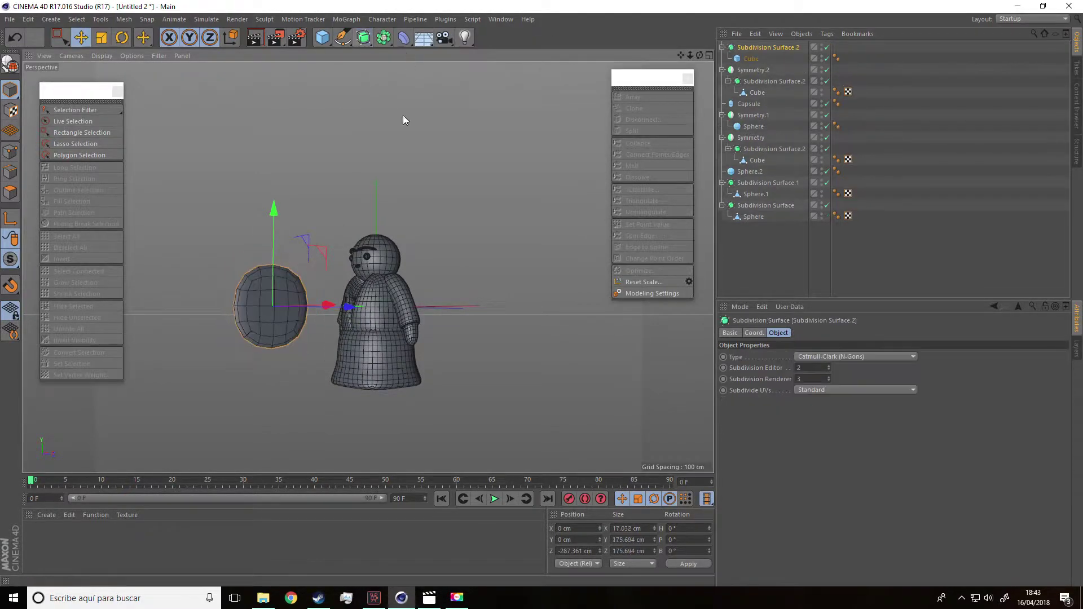
{"action": "mouse_move", "coordinate": [271, 306]}
{"action": "left_mouse_down", "text": "alt"}
{"action": "mouse_move", "coordinate": [481, 339]}
{"action": "mouse_move", "coordinate": [246, 299]}
{"action": "mouse_move", "coordinate": [229, 305]}
{"action": "left_mouse_up", "text": "alt"}
Widen the cube to 45.768 cm in X, trying 2 segments on X, Y, Z before reverting to 1
{"action": "scroll", "coordinate": [218, 266], "scroll_direction": "up", "scroll_amount": 5}
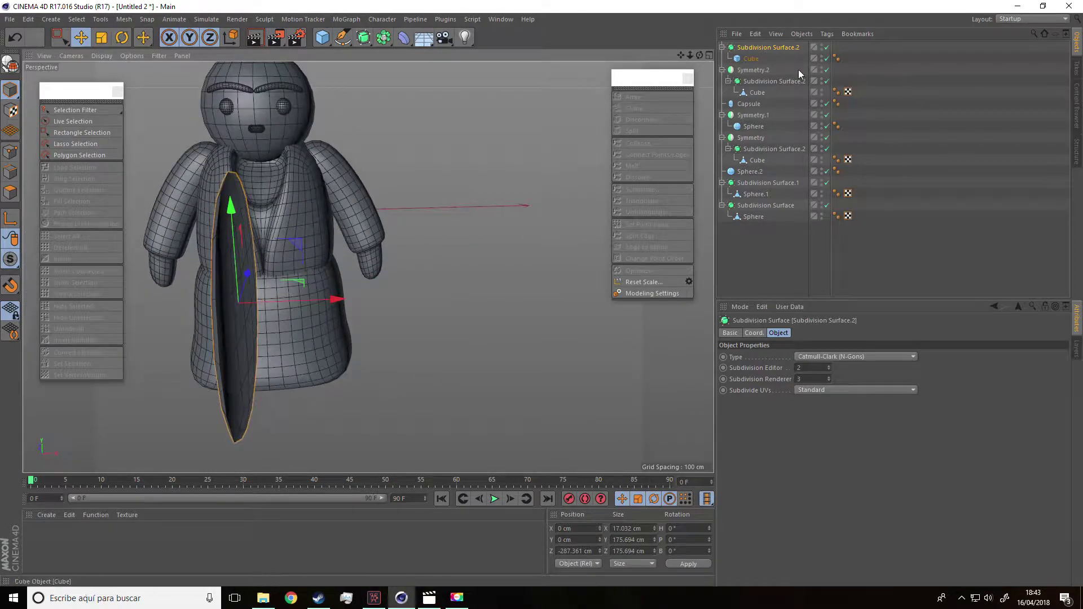
{"action": "left_click", "coordinate": [755, 59]}
{"action": "scroll", "coordinate": [303, 300], "scroll_direction": "down", "scroll_amount": 3}
{"action": "mouse_move", "coordinate": [265, 303]}
{"action": "left_mouse_down"}
{"action": "mouse_move", "coordinate": [427, 286]}
{"action": "mouse_move", "coordinate": [371, 269]}
{"action": "mouse_move", "coordinate": [387, 278]}
{"action": "left_mouse_up"}
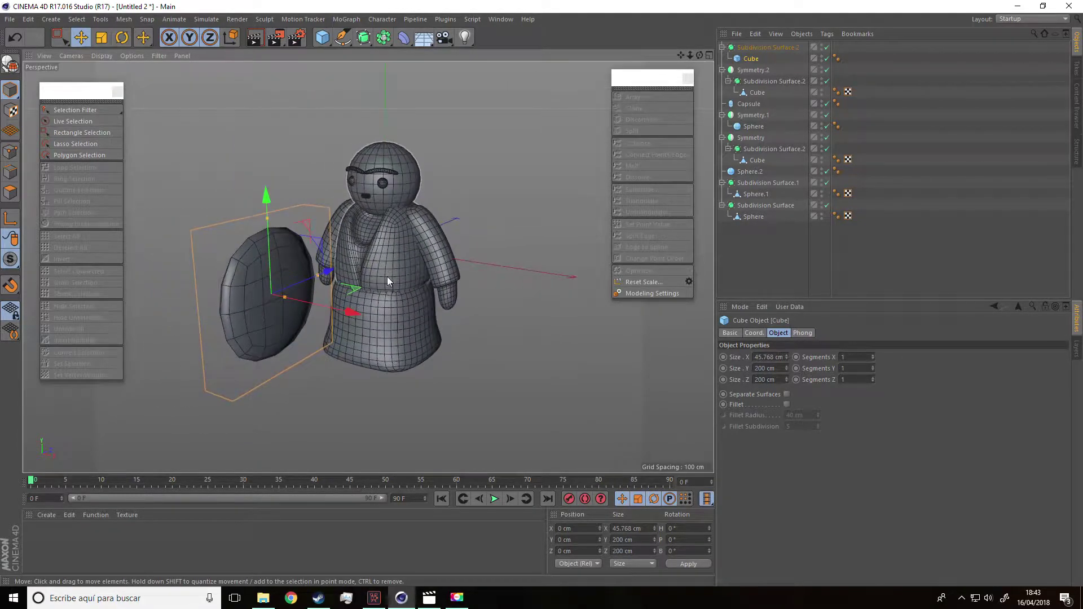
{"action": "left_click", "coordinate": [872, 356]}
{"action": "left_click", "coordinate": [872, 358]}
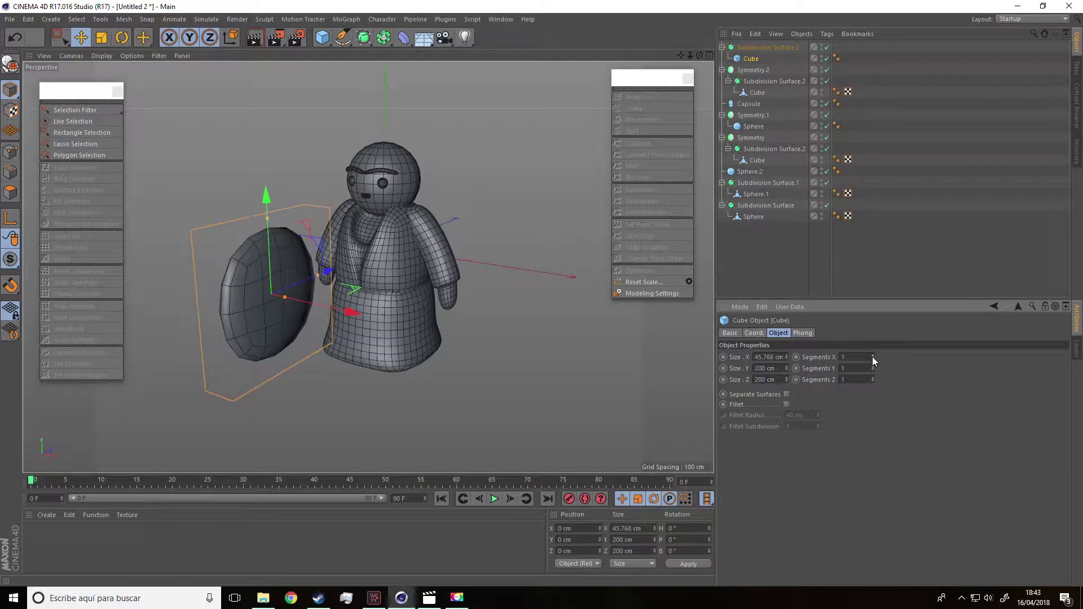
{"action": "left_click", "coordinate": [872, 365]}
{"action": "left_click", "coordinate": [872, 370]}
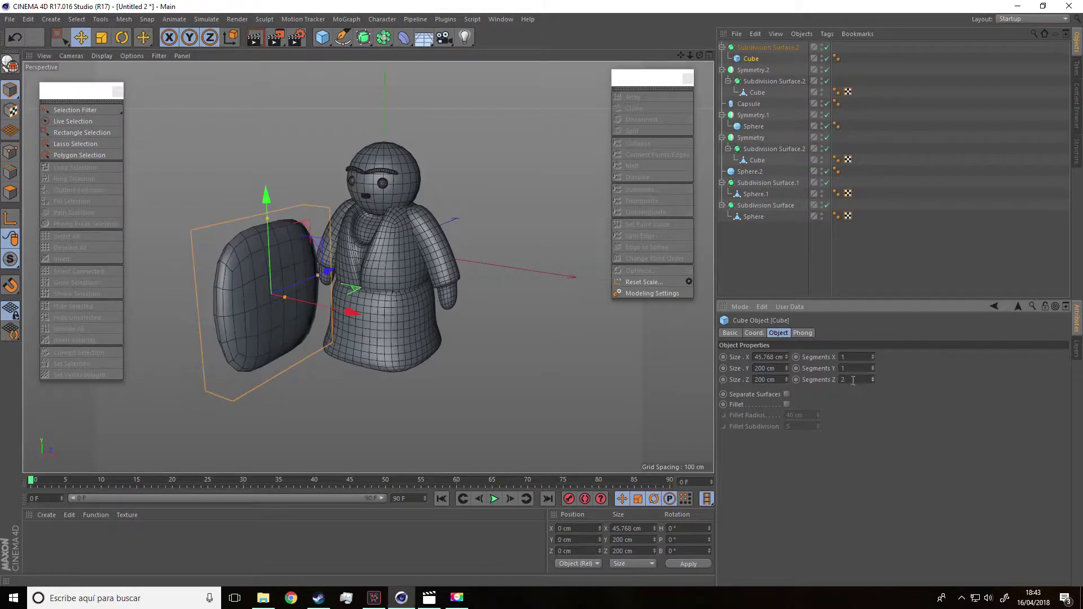
{"action": "left_click", "coordinate": [873, 381]}
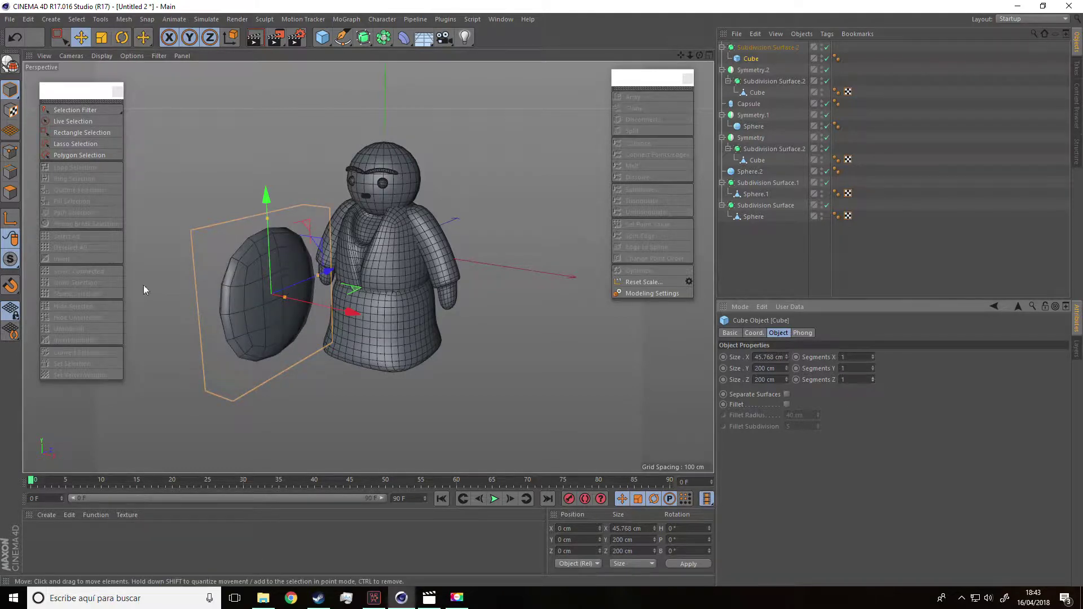
Start scaling the flattened disc down to about half size
{"action": "scroll", "coordinate": [143, 290], "scroll_direction": "up", "scroll_amount": 3}
{"action": "key", "text": "t"}
{"action": "left_click_drag", "start_coordinate": [205, 151], "coordinate": [169, 153]}
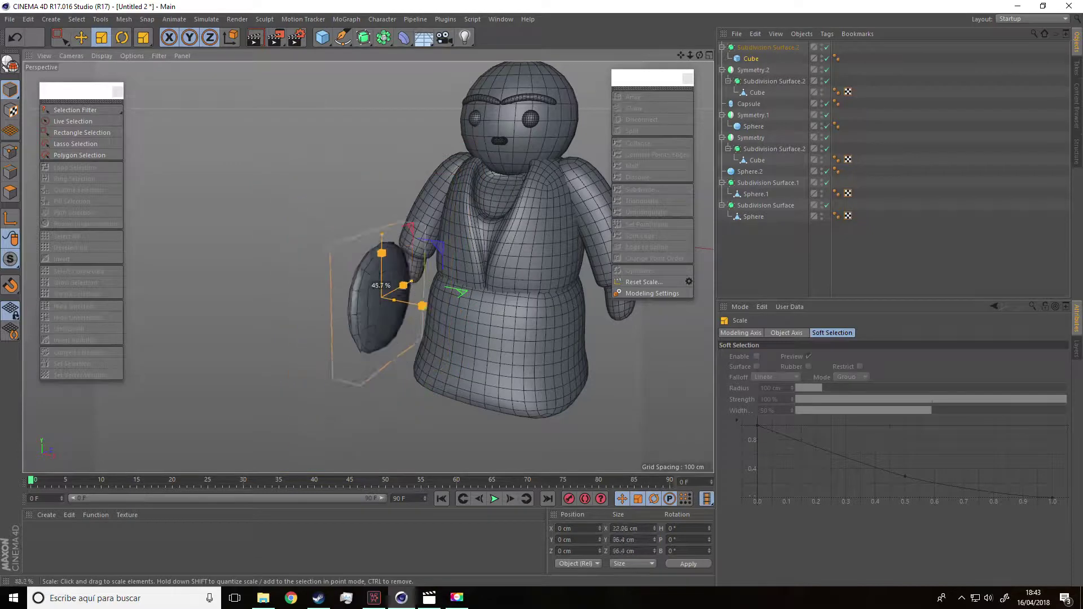
Move the disc toward the head and rotate it to about -147° heading
{"action": "key", "text": "e"}
{"action": "mouse_move", "coordinate": [446, 243]}
{"action": "left_mouse_down"}
{"action": "mouse_move", "coordinate": [455, 254]}
{"action": "mouse_move", "coordinate": [537, 182]}
{"action": "left_mouse_up"}
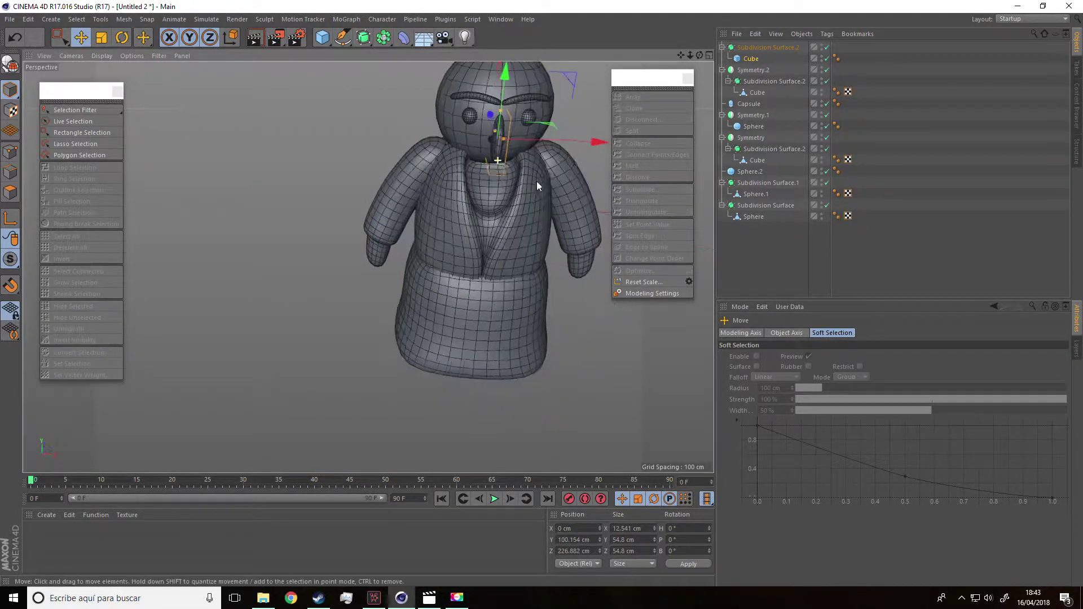
{"action": "mouse_move", "coordinate": [593, 139]}
{"action": "left_mouse_down"}
{"action": "mouse_move", "coordinate": [446, 170]}
{"action": "mouse_move", "coordinate": [529, 183]}
{"action": "mouse_move", "coordinate": [361, 252]}
{"action": "mouse_move", "coordinate": [293, 202]}
{"action": "left_mouse_up"}
{"action": "key", "text": "r"}
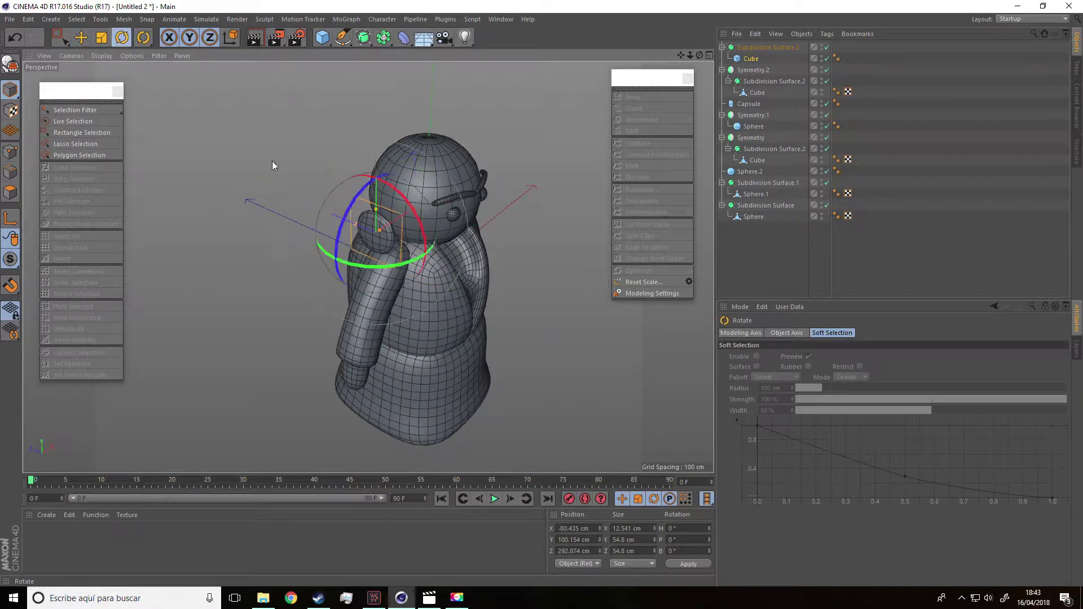
{"action": "mouse_move", "coordinate": [398, 263]}
{"action": "left_mouse_down"}
{"action": "mouse_move", "coordinate": [184, 169]}
{"action": "mouse_move", "coordinate": [192, 187]}
{"action": "left_mouse_up"}
{"action": "mouse_move", "coordinate": [191, 186]}
{"action": "left_mouse_down", "text": "alt"}
{"action": "mouse_move", "coordinate": [201, 260]}
{"action": "mouse_move", "coordinate": [272, 252]}
{"action": "mouse_move", "coordinate": [214, 100]}
{"action": "left_mouse_up", "text": "alt"}
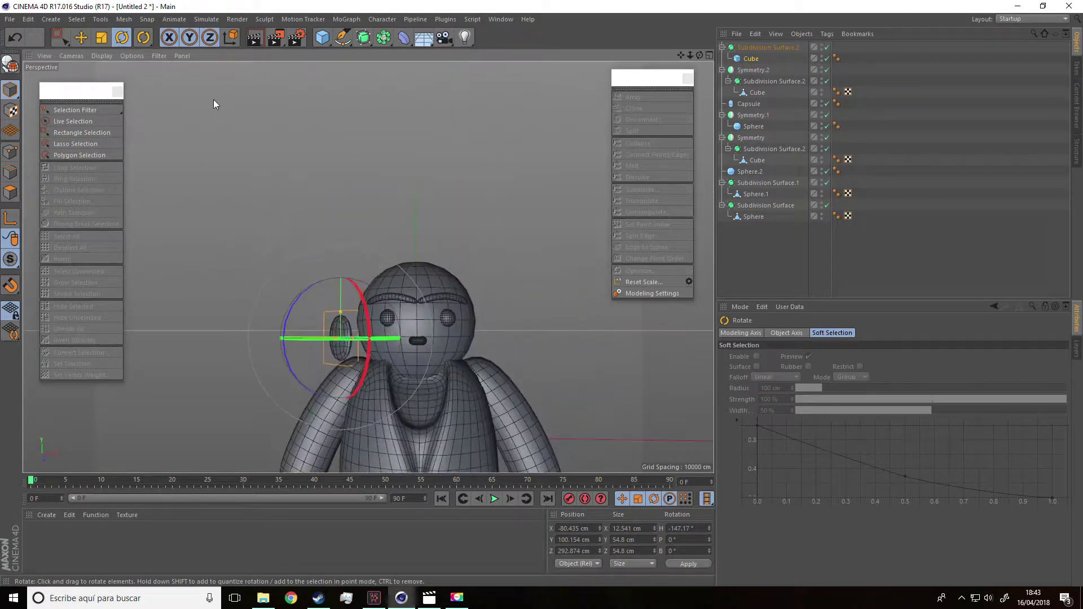
Scale the disc to 8.114 × 35.456 × 35.456 cm and press it against the head at ear height
{"action": "left_click_drag", "start_coordinate": [307, 145], "coordinate": [157, 35], "text": "alt"}
{"action": "left_click", "coordinate": [102, 37]}
{"action": "left_click_drag", "start_coordinate": [235, 120], "coordinate": [126, 175]}
{"action": "mouse_move", "coordinate": [231, 238]}
{"action": "left_mouse_down"}
{"action": "mouse_move", "coordinate": [294, 289]}
{"action": "mouse_move", "coordinate": [425, 293]}
{"action": "mouse_move", "coordinate": [462, 255]}
{"action": "left_mouse_up"}
{"action": "left_click_drag", "start_coordinate": [372, 271], "coordinate": [348, 244], "text": "alt"}
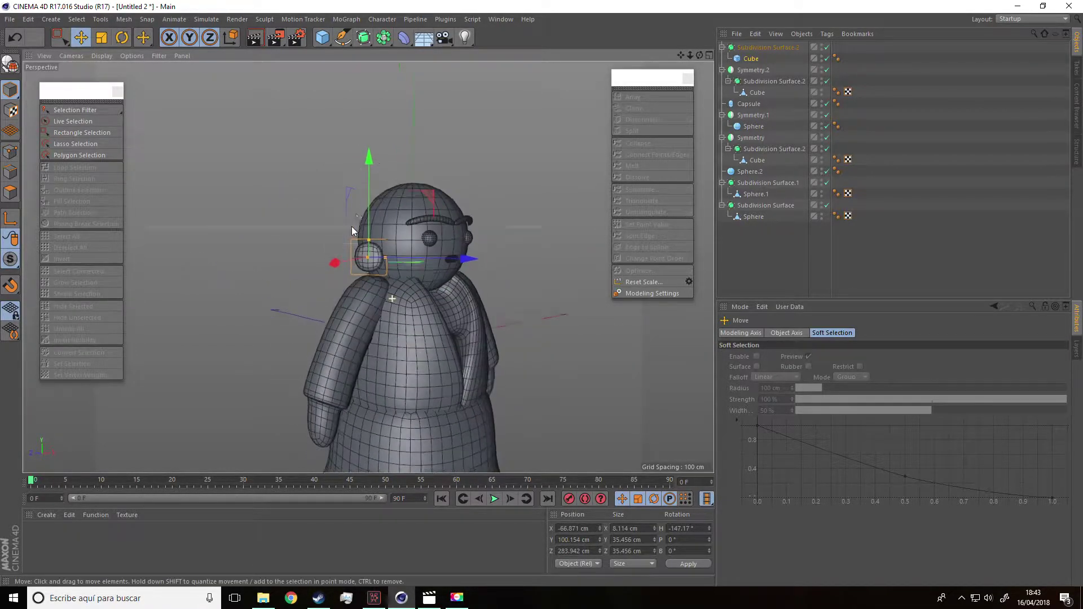
{"action": "mouse_move", "coordinate": [369, 165]}
{"action": "left_mouse_down"}
{"action": "mouse_move", "coordinate": [370, 147]}
{"action": "mouse_move", "coordinate": [307, 182]}
{"action": "mouse_move", "coordinate": [368, 150]}
{"action": "mouse_move", "coordinate": [363, 171]}
{"action": "left_mouse_up"}
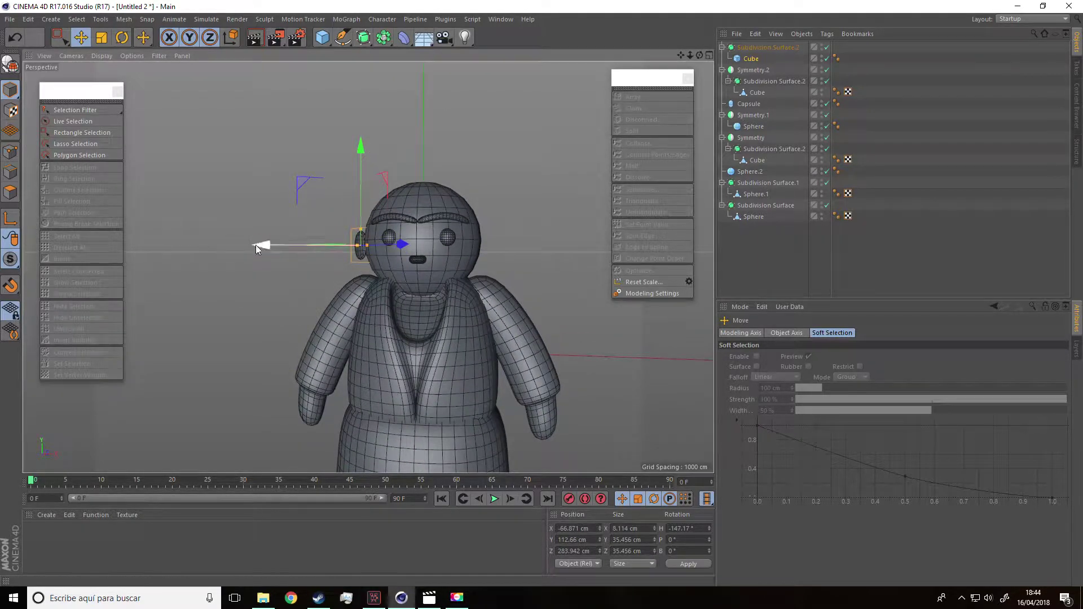
{"action": "mouse_move", "coordinate": [262, 246]}
{"action": "left_mouse_down", "text": "alt"}
{"action": "mouse_move", "coordinate": [359, 320]}
{"action": "mouse_move", "coordinate": [543, 252]}
{"action": "left_mouse_up", "text": "alt"}
{"action": "left_click", "coordinate": [857, 72]}
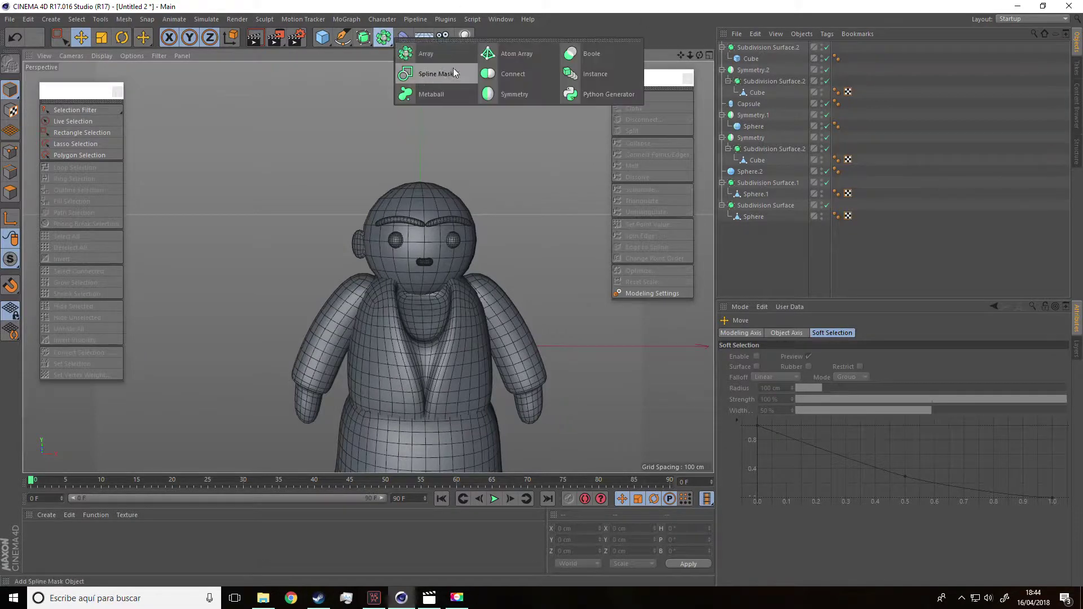
Place the ear's Subdivision Surface.2 and Cube under a new Symmetry.3 object
{"action": "left_click_drag", "start_coordinate": [383, 37], "coordinate": [489, 97]}
{"action": "left_click_drag", "start_coordinate": [744, 60], "coordinate": [749, 45]}
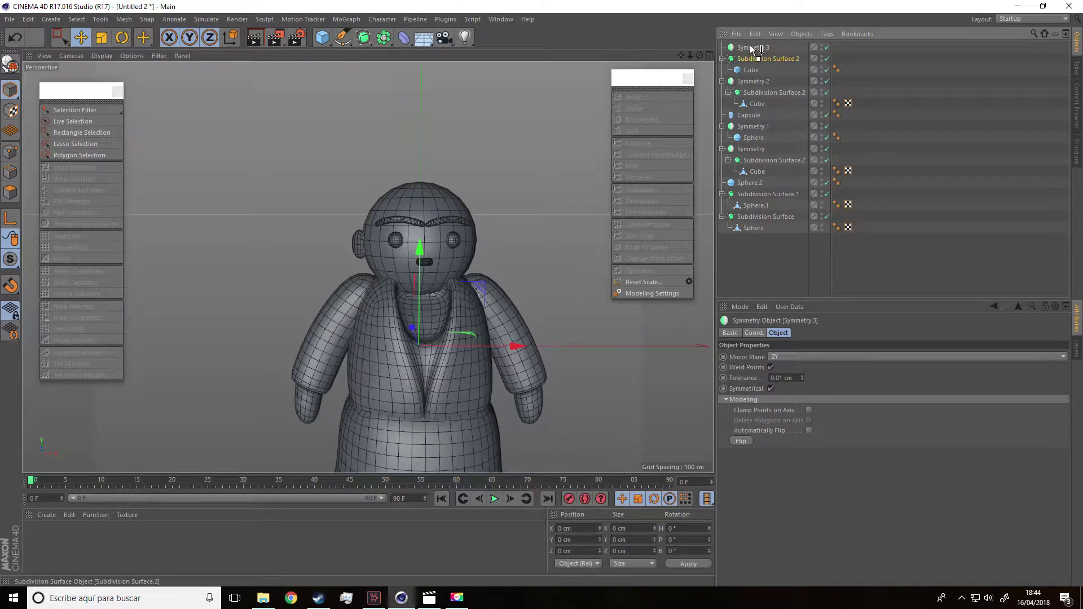
{"action": "mouse_move", "coordinate": [573, 168]}
{"action": "left_mouse_down", "text": "alt"}
{"action": "mouse_move", "coordinate": [539, 165]}
{"action": "mouse_move", "coordinate": [563, 162]}
{"action": "left_mouse_up", "text": "alt"}
{"action": "mouse_move", "coordinate": [768, 48]}
{"action": "left_mouse_down"}
{"action": "mouse_move", "coordinate": [755, 69]}
{"action": "mouse_move", "coordinate": [753, 46]}
{"action": "left_mouse_up"}
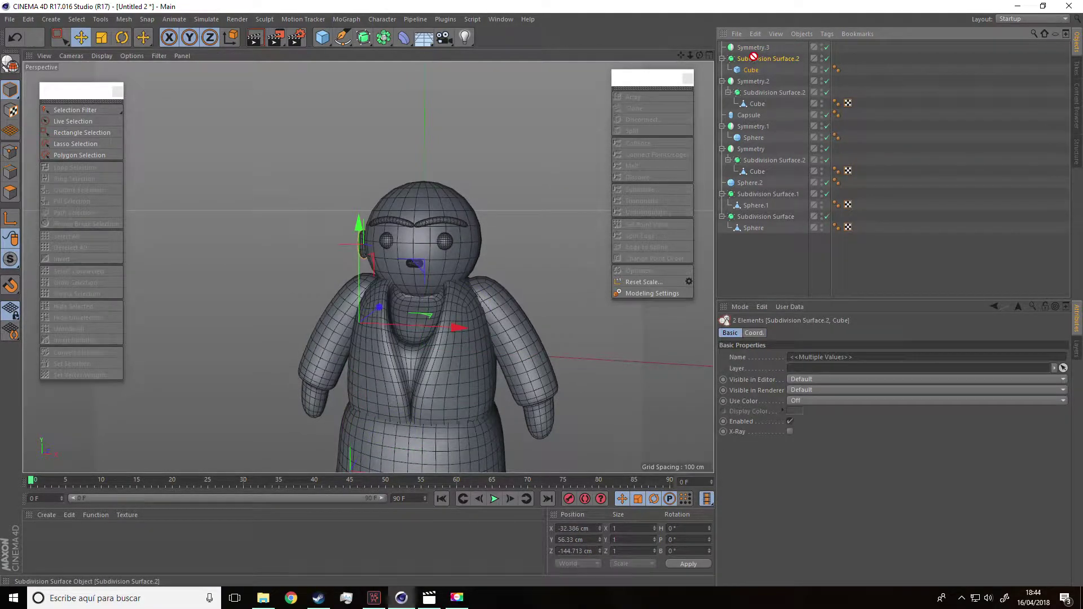
{"action": "scroll", "coordinate": [545, 165], "scroll_direction": "down", "scroll_amount": 2}
{"action": "left_click", "coordinate": [536, 319]}
{"action": "mouse_move", "coordinate": [537, 320]}
{"action": "left_mouse_down", "text": "alt"}
{"action": "mouse_move", "coordinate": [495, 293]}
{"action": "mouse_move", "coordinate": [586, 374]}
{"action": "mouse_move", "coordinate": [471, 250]}
{"action": "mouse_move", "coordinate": [412, 224]}
{"action": "mouse_move", "coordinate": [431, 190]}
{"action": "left_mouse_up", "text": "alt"}
{"action": "scroll", "coordinate": [432, 191], "scroll_direction": "up", "scroll_amount": 2}
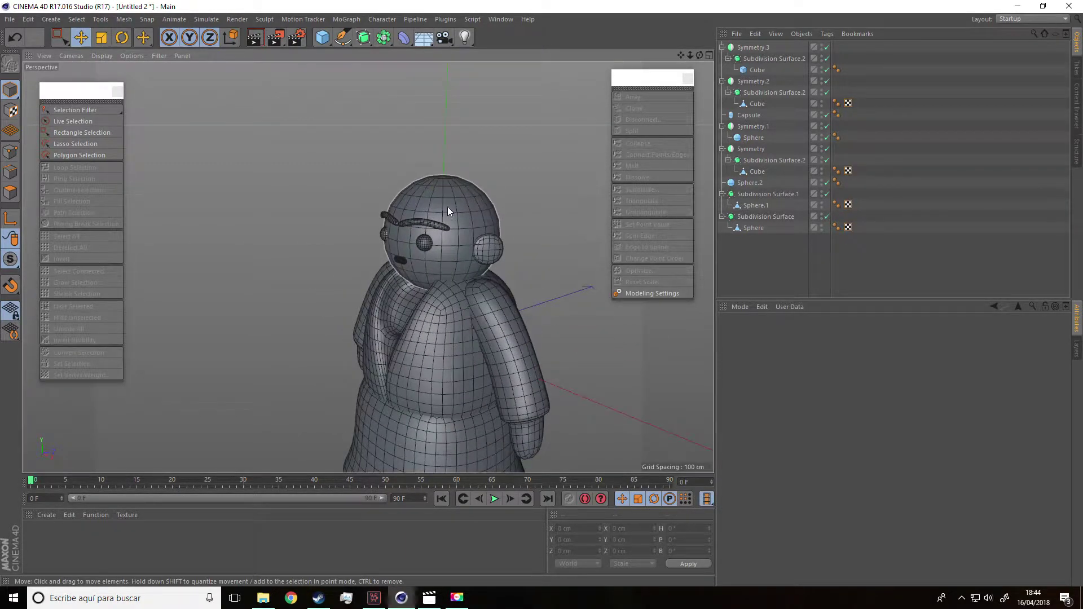
Set head sphere Sphere.2 to 25 segments and copy-paste a duplicate of it
{"action": "left_click", "coordinate": [479, 205]}
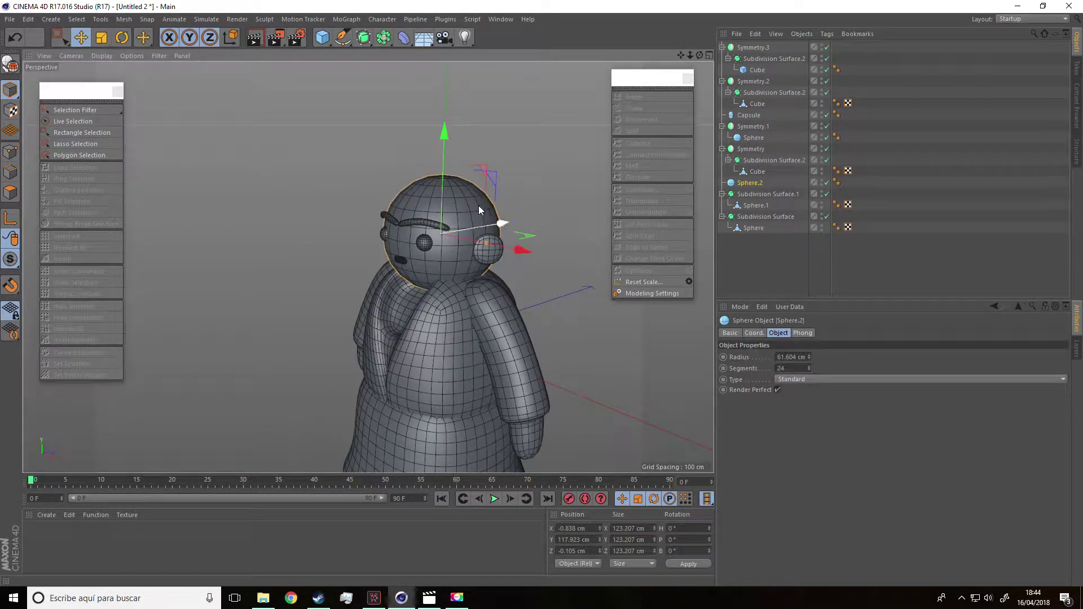
{"action": "left_click", "coordinate": [809, 366]}
{"action": "mouse_move", "coordinate": [620, 351]}
{"action": "left_mouse_down", "text": "alt"}
{"action": "mouse_move", "coordinate": [644, 341]}
{"action": "mouse_move", "coordinate": [677, 350]}
{"action": "mouse_move", "coordinate": [526, 293]}
{"action": "mouse_move", "coordinate": [639, 309]}
{"action": "left_mouse_up", "text": "alt"}
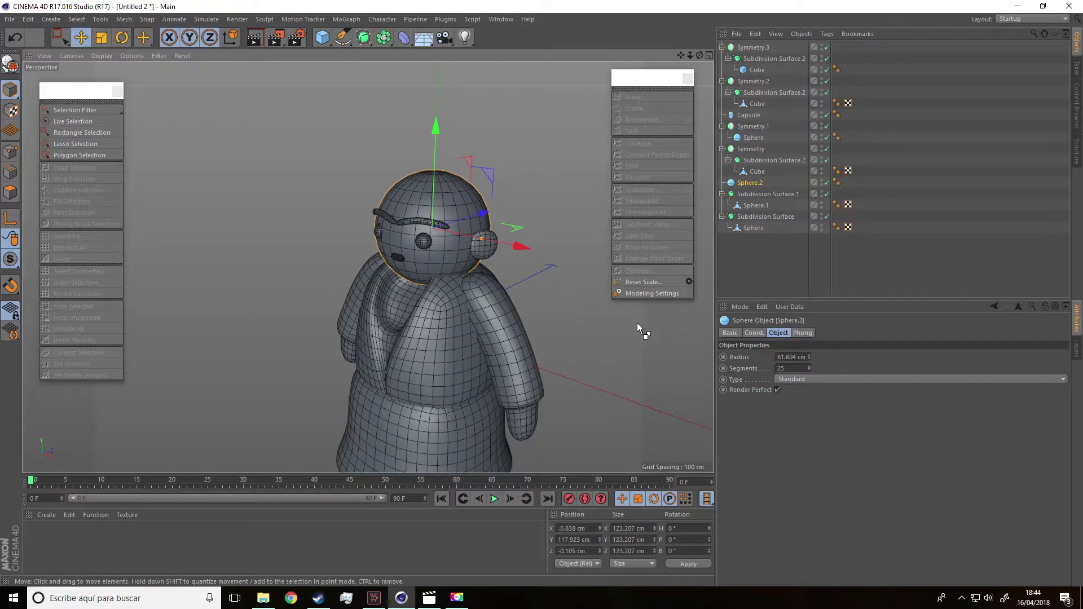
{"action": "key", "text": "ctrl+c"}
{"action": "key", "text": "ctrl+v"}
{"action": "mouse_move", "coordinate": [615, 337]}
{"action": "left_mouse_down", "text": "alt"}
{"action": "mouse_move", "coordinate": [639, 347]}
{"action": "mouse_move", "coordinate": [574, 287]}
{"action": "left_mouse_up", "text": "alt"}
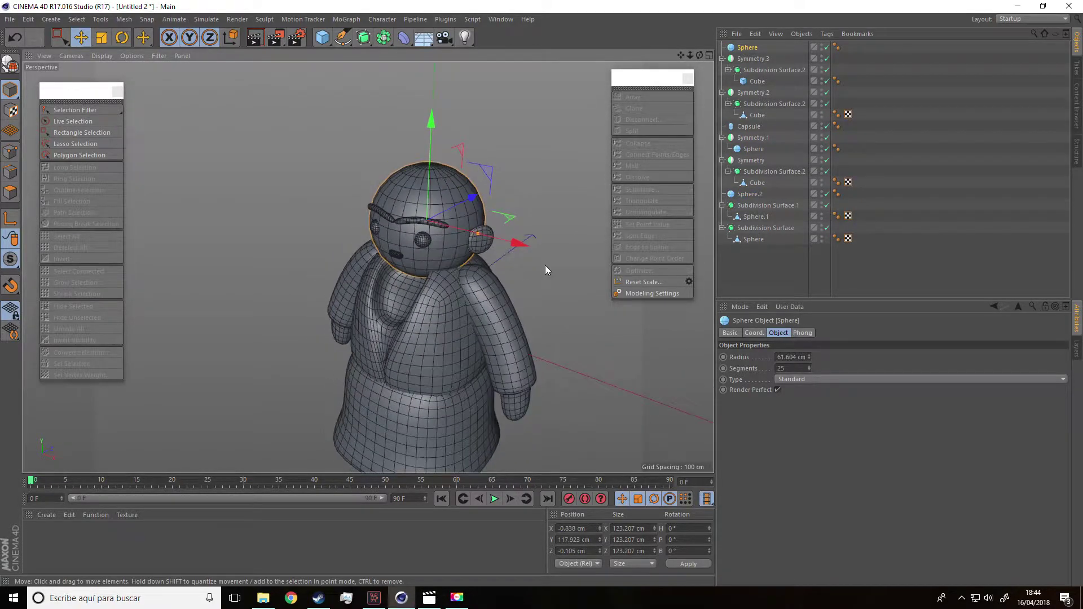
{"action": "mouse_move", "coordinate": [507, 270]}
{"action": "left_mouse_down", "text": "alt"}
{"action": "mouse_move", "coordinate": [534, 305]}
{"action": "mouse_move", "coordinate": [553, 297]}
{"action": "mouse_move", "coordinate": [533, 299]}
{"action": "left_mouse_up", "text": "alt"}
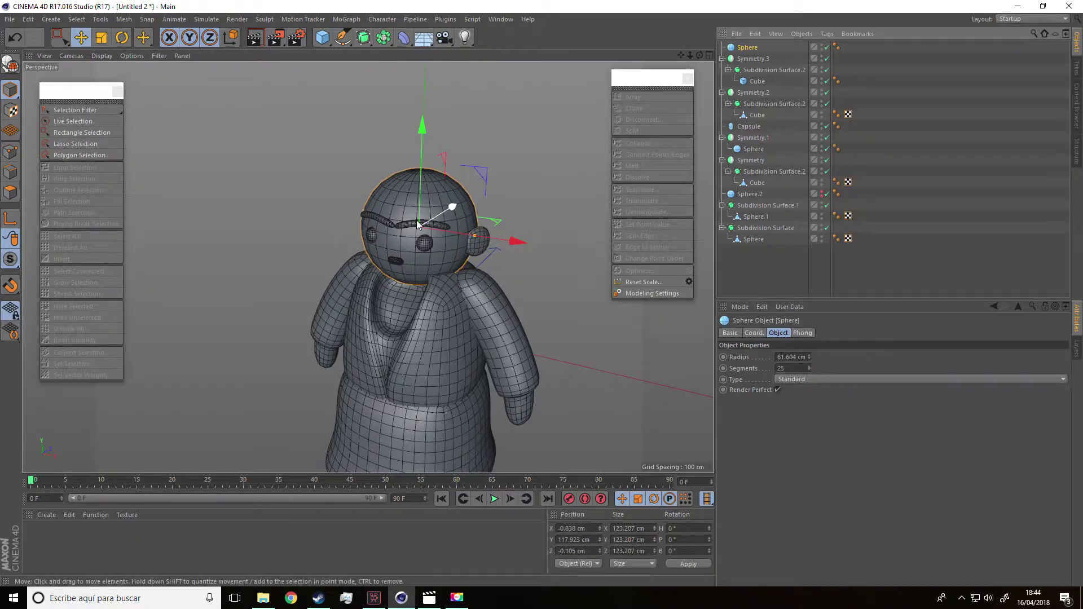
Make the sphere copy editable and start live-selecting polygons on top of the head
{"action": "scroll", "coordinate": [420, 219], "scroll_direction": "up", "scroll_amount": 3}
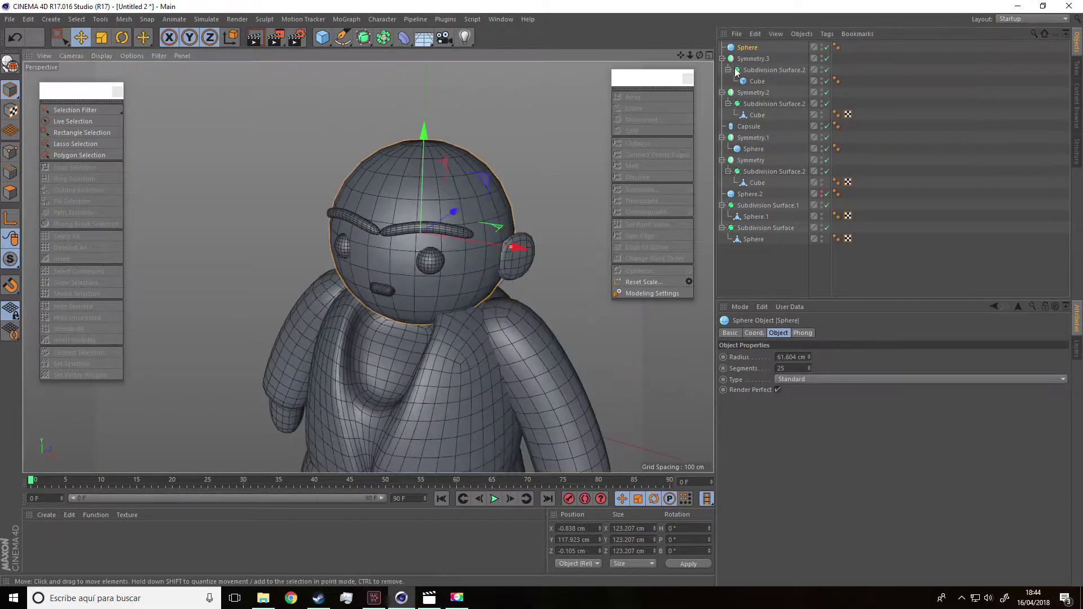
{"action": "left_click", "coordinate": [9, 64]}
{"action": "left_click_drag", "start_coordinate": [206, 154], "coordinate": [178, 143], "text": "alt"}
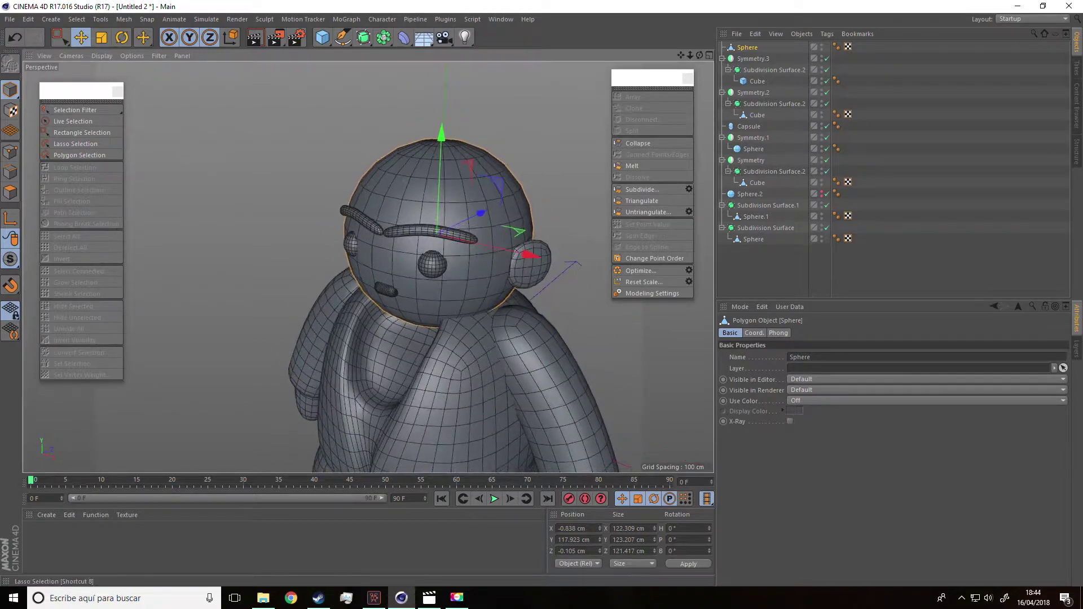
{"action": "left_click", "coordinate": [11, 189]}
{"action": "left_click", "coordinate": [57, 37]}
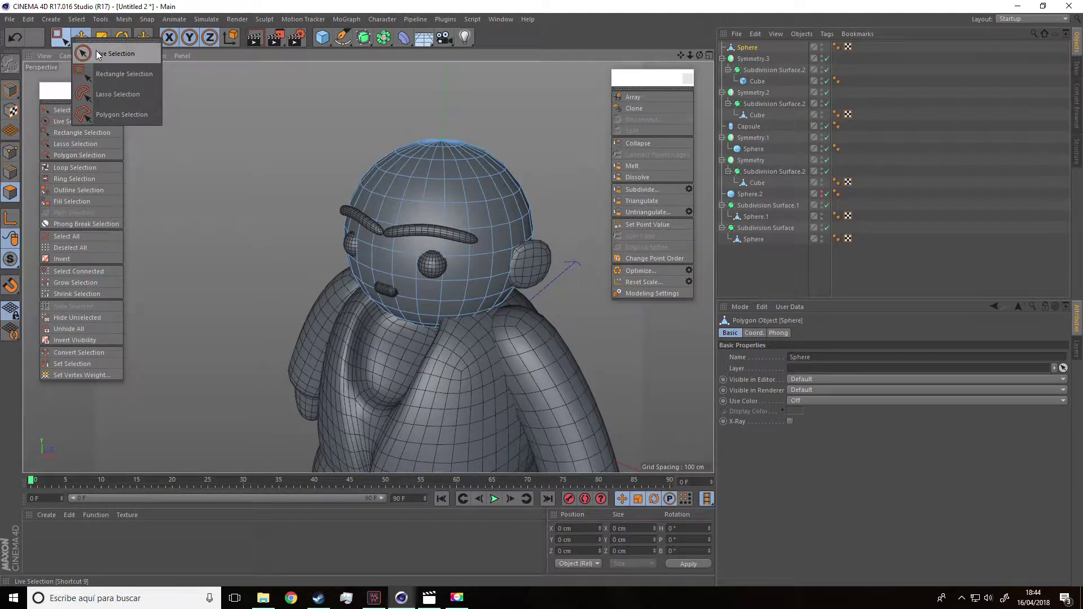
{"action": "left_click", "coordinate": [99, 54]}
{"action": "mouse_move", "coordinate": [374, 185]}
{"action": "left_mouse_down", "text": "alt"}
{"action": "mouse_move", "coordinate": [366, 216]}
{"action": "mouse_move", "coordinate": [378, 172]}
{"action": "mouse_move", "coordinate": [409, 170]}
{"action": "mouse_move", "coordinate": [430, 152]}
{"action": "left_mouse_up", "text": "alt"}
{"action": "left_click", "coordinate": [424, 151]}
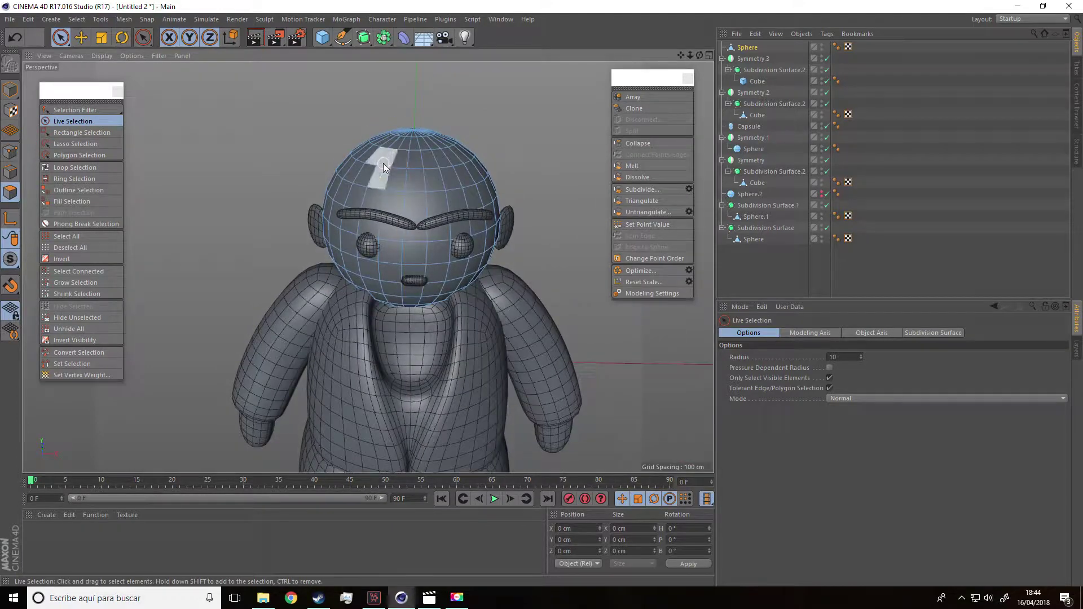
{"action": "left_click_drag", "start_coordinate": [352, 175], "coordinate": [388, 180]}
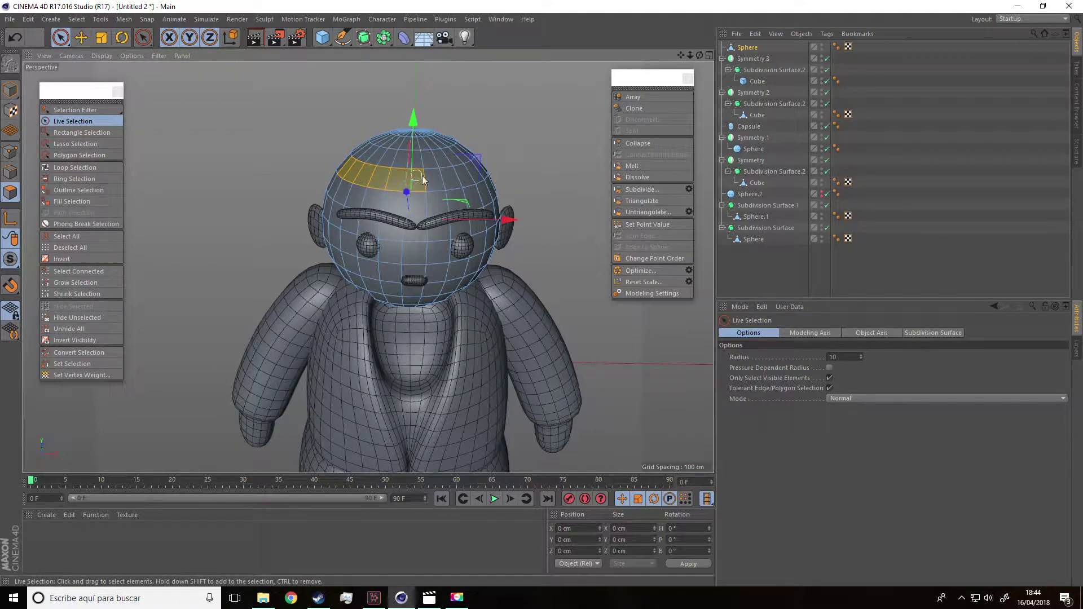
Add the head's top, far-side and lower polygons to the cap selection
{"action": "left_click_drag", "start_coordinate": [467, 168], "coordinate": [403, 117], "text": "alt"}
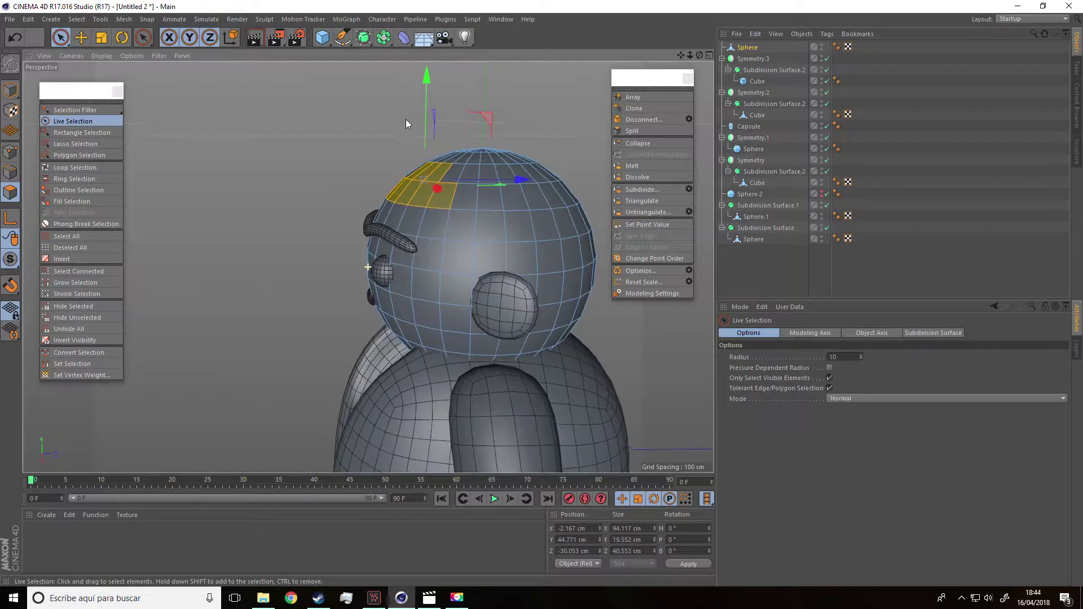
{"action": "left_click_drag", "start_coordinate": [499, 254], "coordinate": [302, 202], "text": "alt"}
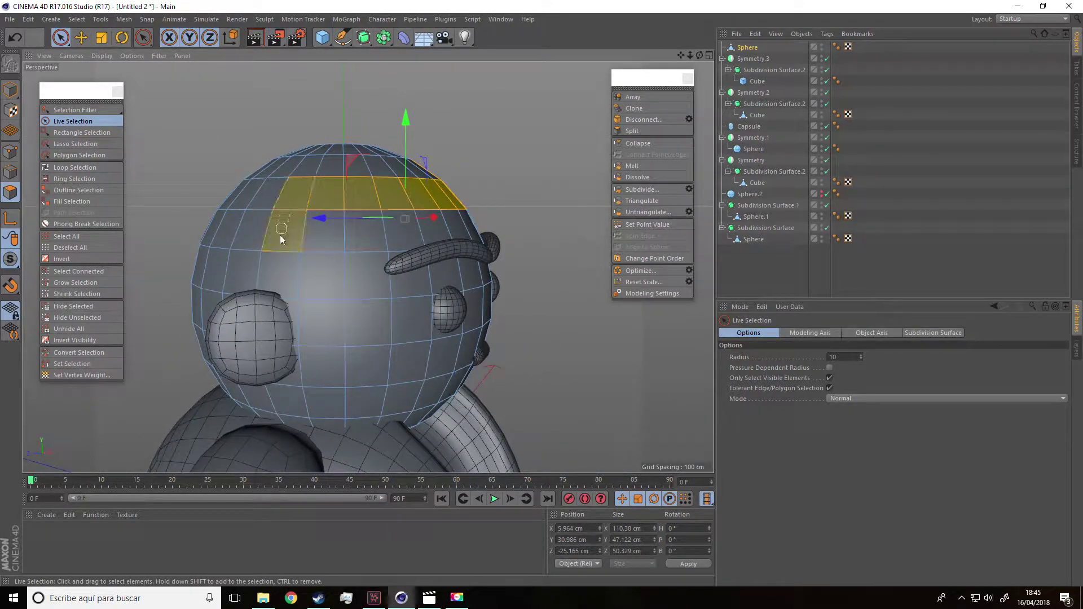
{"action": "mouse_move", "coordinate": [323, 244]}
{"action": "left_mouse_down", "text": "alt"}
{"action": "mouse_move", "coordinate": [256, 243]}
{"action": "mouse_move", "coordinate": [389, 237]}
{"action": "mouse_move", "coordinate": [415, 253]}
{"action": "mouse_move", "coordinate": [442, 251]}
{"action": "mouse_move", "coordinate": [442, 173]}
{"action": "left_mouse_up", "text": "alt"}
{"action": "mouse_move", "coordinate": [522, 195]}
{"action": "left_mouse_down", "text": "shift"}
{"action": "mouse_move", "coordinate": [525, 181]}
{"action": "mouse_move", "coordinate": [502, 166]}
{"action": "mouse_move", "coordinate": [435, 145]}
{"action": "mouse_move", "coordinate": [406, 162]}
{"action": "mouse_move", "coordinate": [490, 176]}
{"action": "left_mouse_up", "text": "shift"}
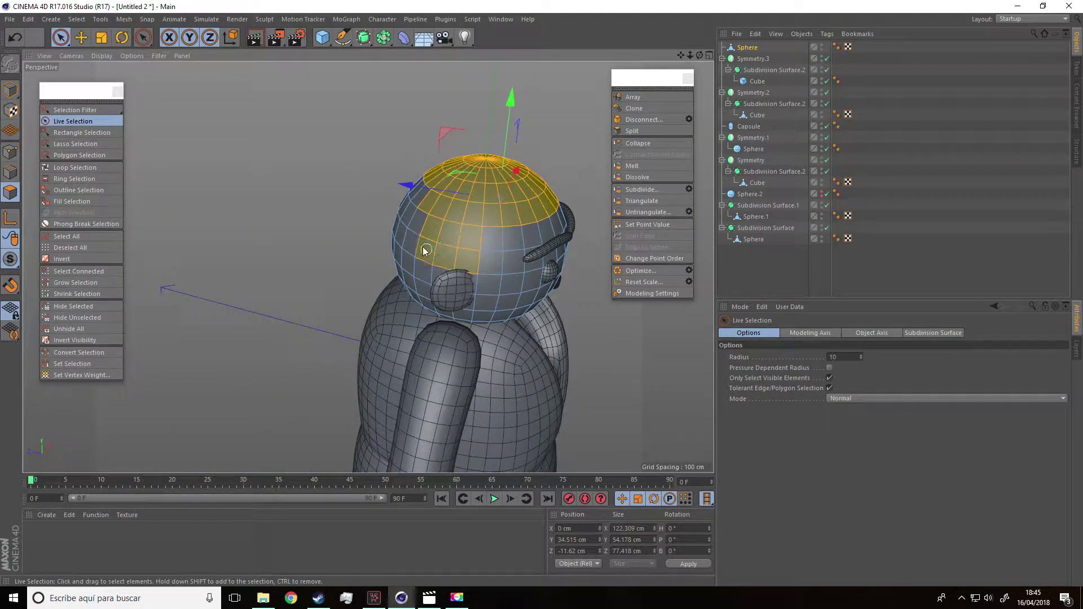
{"action": "mouse_move", "coordinate": [415, 178]}
{"action": "left_mouse_down", "text": "alt"}
{"action": "mouse_move", "coordinate": [330, 169]}
{"action": "mouse_move", "coordinate": [354, 239]}
{"action": "left_mouse_up", "text": "alt"}
{"action": "left_click_drag", "start_coordinate": [402, 288], "coordinate": [409, 317], "text": "shift"}
{"action": "mouse_move", "coordinate": [285, 334]}
{"action": "left_mouse_down", "text": "alt"}
{"action": "mouse_move", "coordinate": [607, 363]}
{"action": "mouse_move", "coordinate": [350, 319]}
{"action": "left_mouse_up", "text": "alt"}
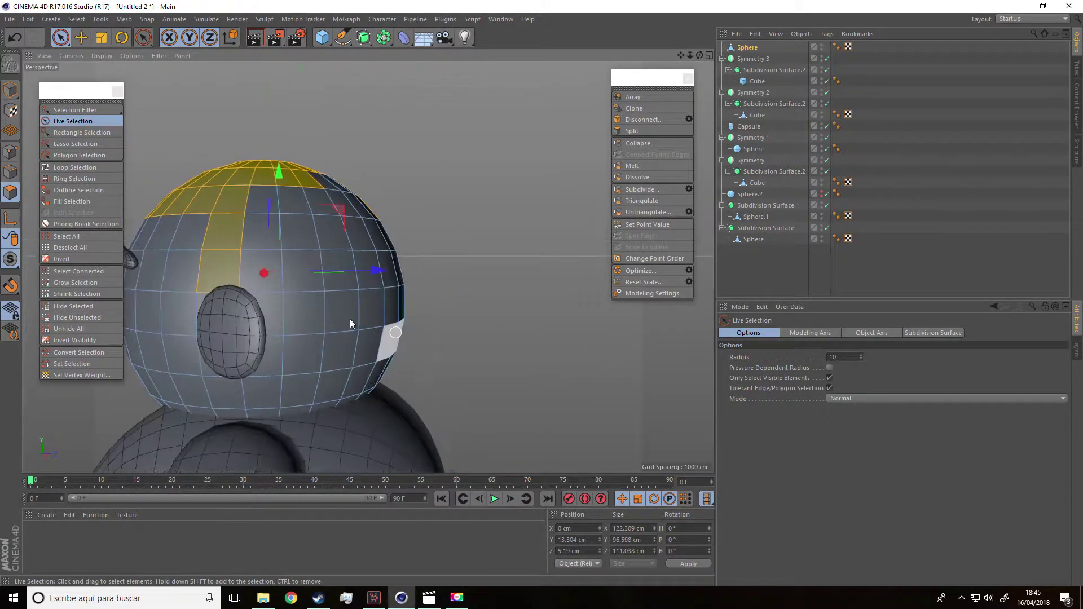
{"action": "mouse_move", "coordinate": [312, 356]}
{"action": "left_mouse_down", "text": "shift"}
{"action": "mouse_move", "coordinate": [314, 376]}
{"action": "mouse_move", "coordinate": [416, 370]}
{"action": "mouse_move", "coordinate": [425, 326]}
{"action": "mouse_move", "coordinate": [347, 322]}
{"action": "left_mouse_up", "text": "shift"}
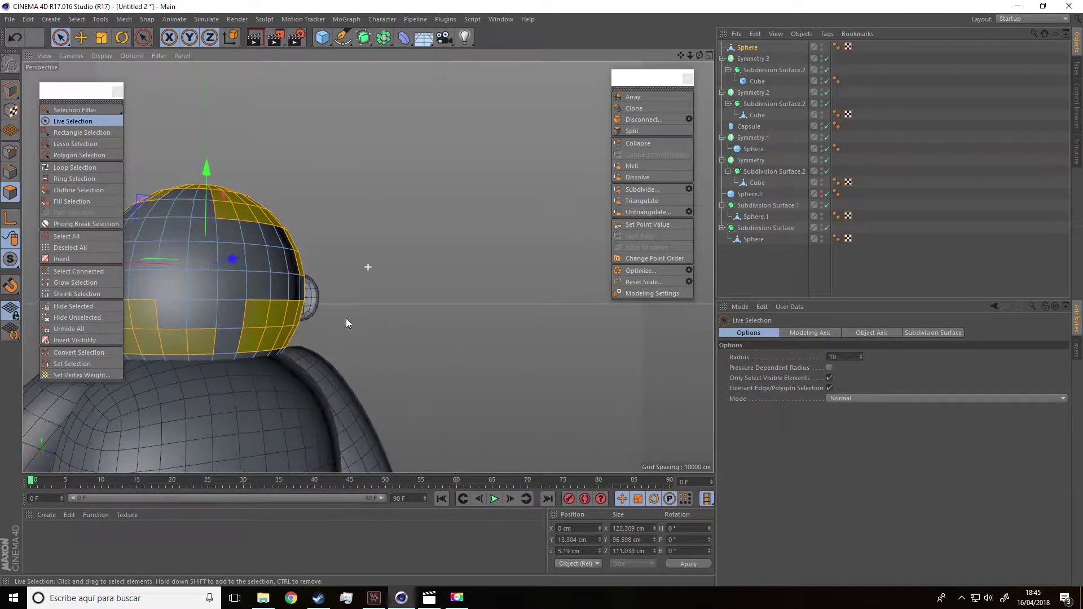
Add polygon strips near the ear and upper front, then bring up the context menu
{"action": "left_click_drag", "start_coordinate": [241, 336], "coordinate": [226, 225], "text": "shift"}
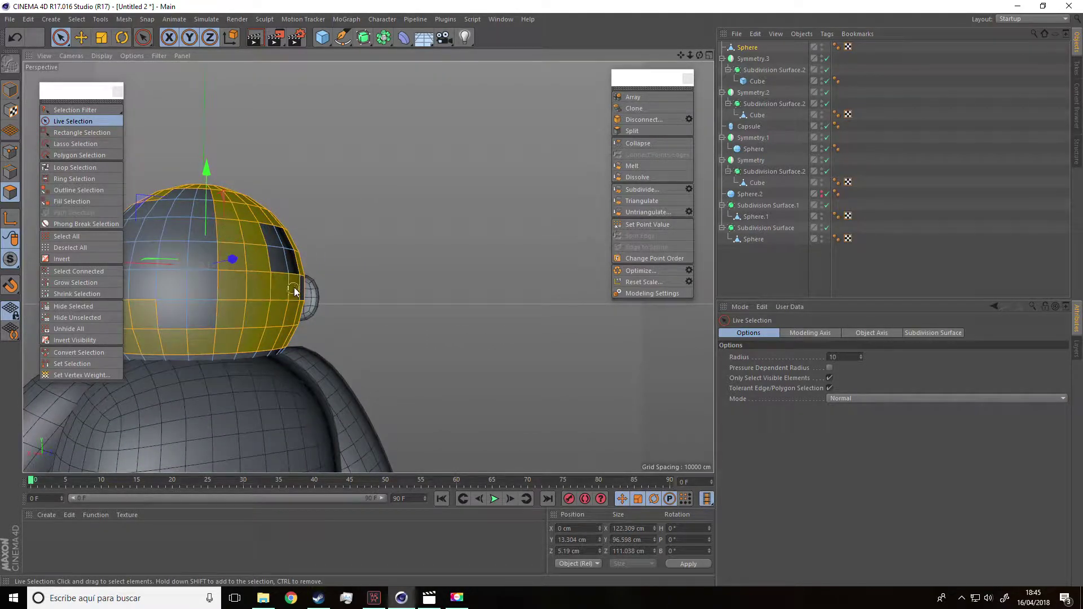
{"action": "mouse_move", "coordinate": [289, 279]}
{"action": "left_mouse_down", "text": "shift"}
{"action": "mouse_move", "coordinate": [276, 241]}
{"action": "mouse_move", "coordinate": [466, 314]}
{"action": "left_mouse_up", "text": "shift"}
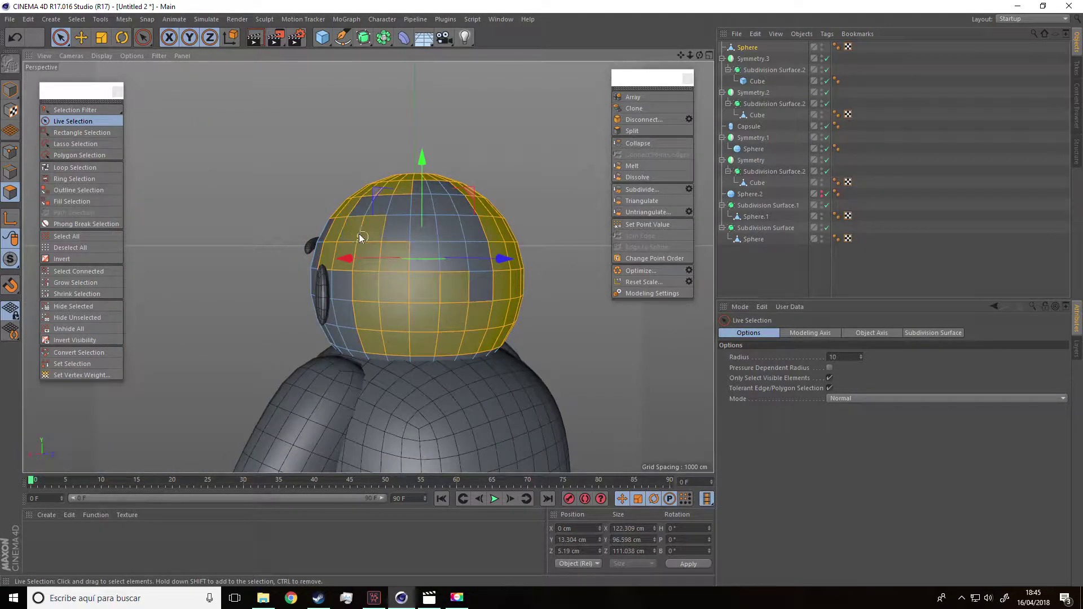
{"action": "mouse_move", "coordinate": [441, 186]}
{"action": "left_mouse_down", "text": "shift"}
{"action": "mouse_move", "coordinate": [490, 273]}
{"action": "mouse_move", "coordinate": [402, 234]}
{"action": "mouse_move", "coordinate": [393, 258]}
{"action": "mouse_move", "coordinate": [527, 252]}
{"action": "mouse_move", "coordinate": [285, 248]}
{"action": "mouse_move", "coordinate": [134, 228]}
{"action": "mouse_move", "coordinate": [299, 225]}
{"action": "left_mouse_up", "text": "shift"}
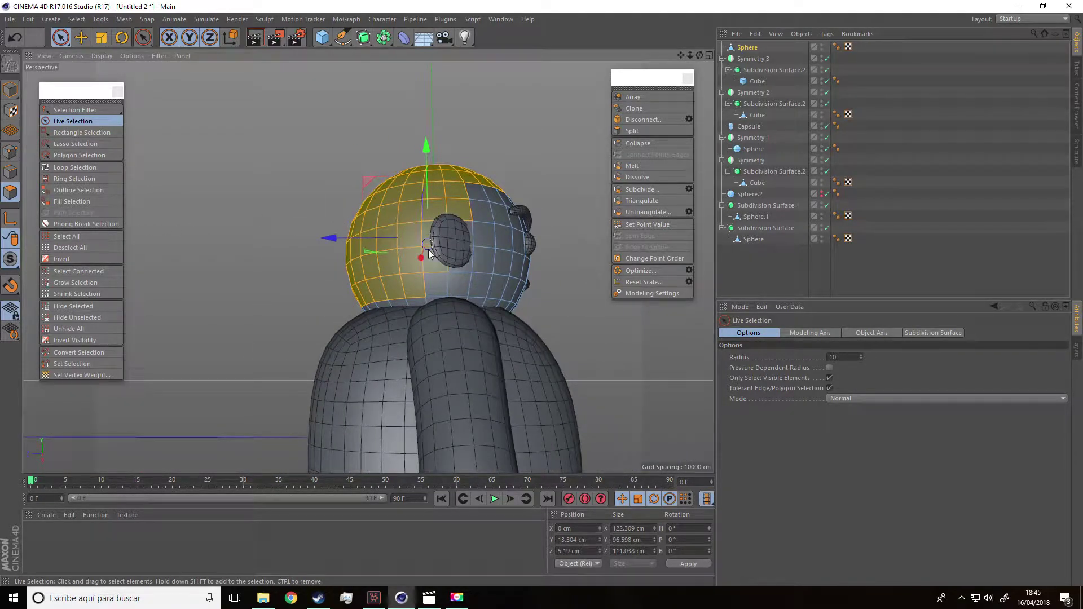
{"action": "left_click_drag", "start_coordinate": [428, 279], "coordinate": [643, 289], "text": "alt"}
{"action": "scroll", "coordinate": [432, 287], "scroll_direction": "up", "scroll_amount": 5}
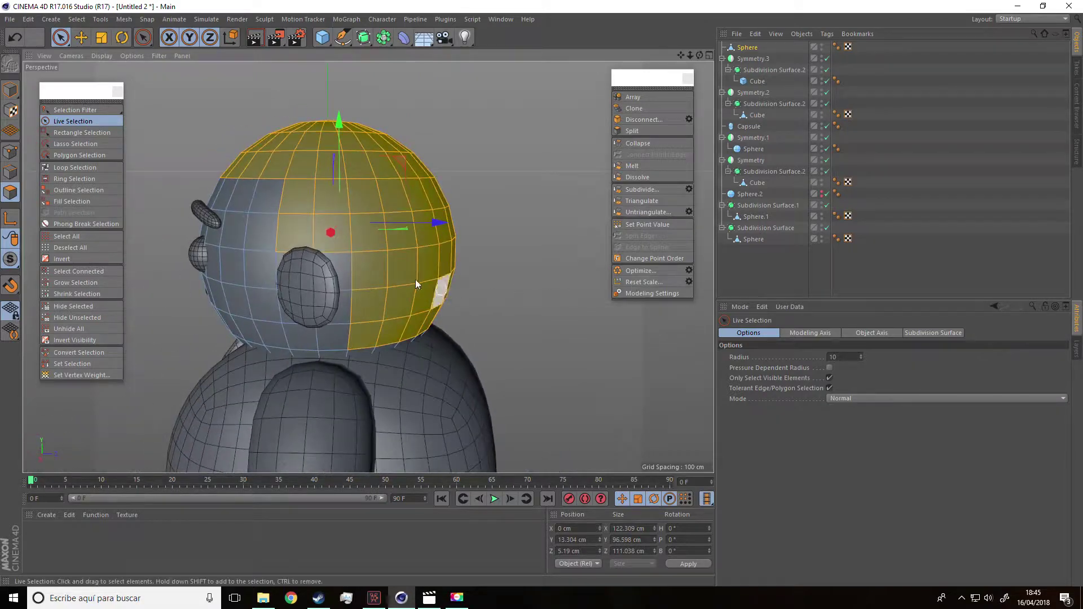
{"action": "mouse_move", "coordinate": [352, 300]}
{"action": "left_mouse_down", "text": "alt"}
{"action": "mouse_move", "coordinate": [520, 293]}
{"action": "mouse_move", "coordinate": [368, 312]}
{"action": "mouse_move", "coordinate": [413, 288]}
{"action": "mouse_move", "coordinate": [516, 300]}
{"action": "mouse_move", "coordinate": [502, 308]}
{"action": "left_mouse_up", "text": "alt"}
{"action": "mouse_move", "coordinate": [418, 246]}
{"action": "left_mouse_down", "text": "alt"}
{"action": "mouse_move", "coordinate": [242, 242]}
{"action": "mouse_move", "coordinate": [314, 225]}
{"action": "left_mouse_up", "text": "alt"}
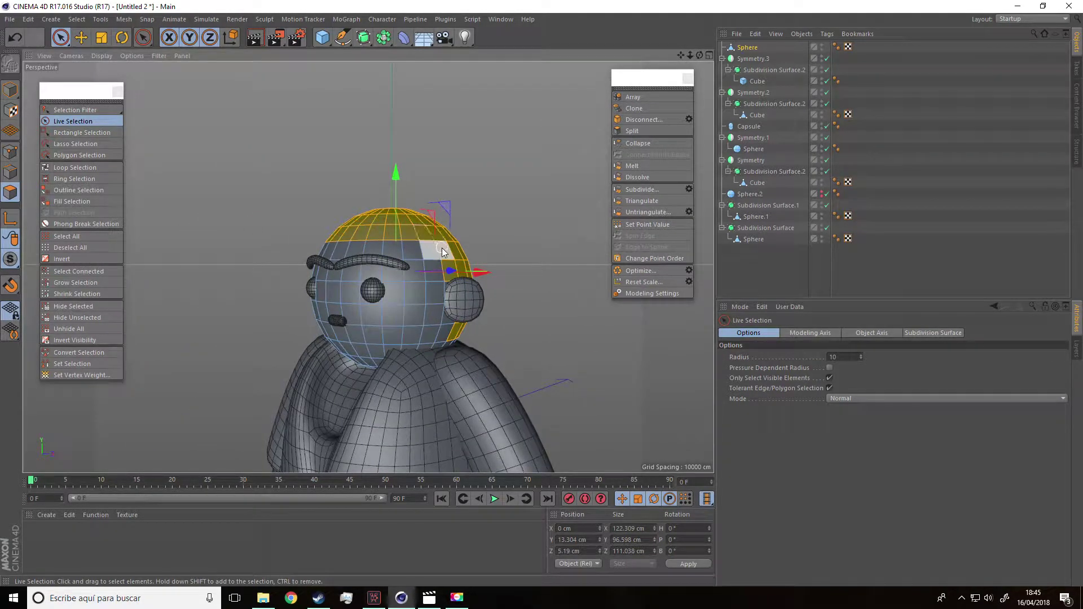
{"action": "mouse_move", "coordinate": [441, 253]}
{"action": "left_mouse_down", "text": "alt"}
{"action": "mouse_move", "coordinate": [533, 232]}
{"action": "mouse_move", "coordinate": [597, 254]}
{"action": "mouse_move", "coordinate": [434, 259]}
{"action": "left_mouse_up", "text": "alt"}
{"action": "scroll", "coordinate": [445, 243], "scroll_direction": "up", "scroll_amount": 3}
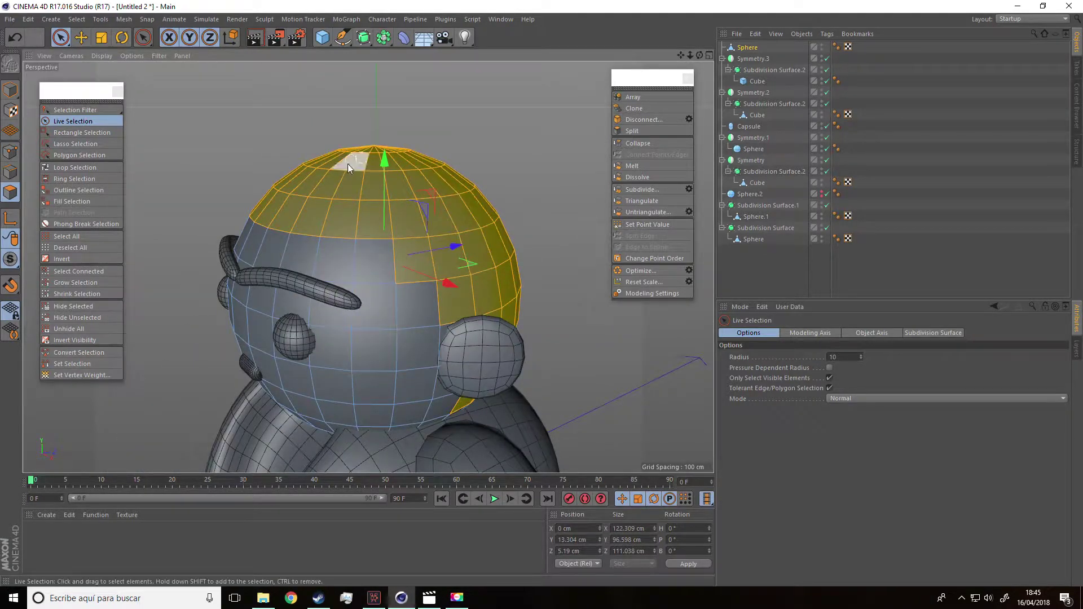
{"action": "right_click", "coordinate": [496, 253]}
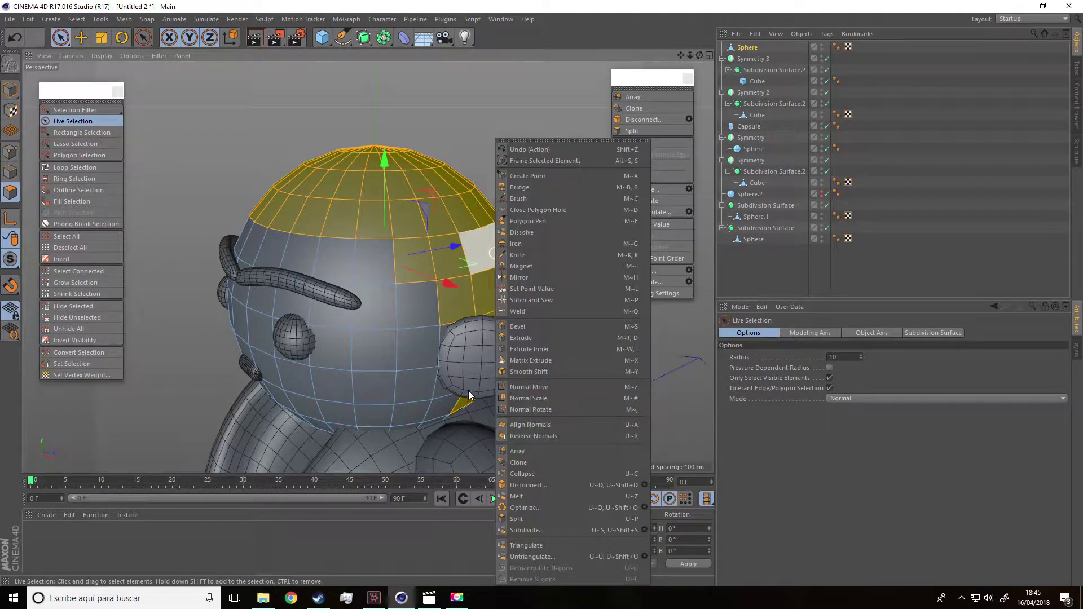
Disconnect the cap polygons and move them up and aside from the head
{"action": "left_click", "coordinate": [529, 485]}
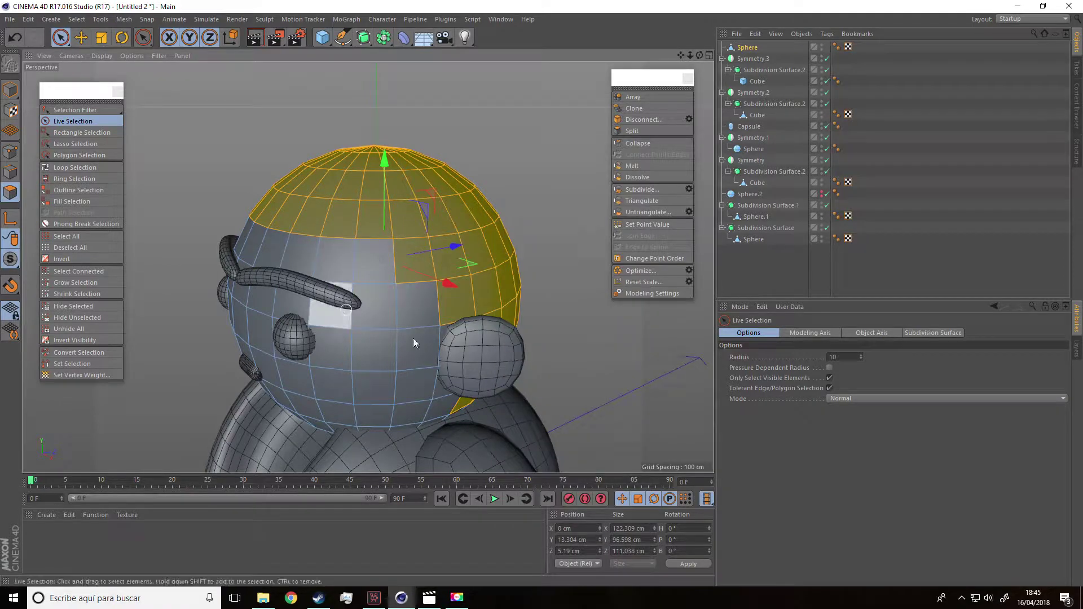
{"action": "left_click_drag", "start_coordinate": [385, 160], "coordinate": [384, 75]}
{"action": "scroll", "coordinate": [411, 178], "scroll_direction": "down", "scroll_amount": 3}
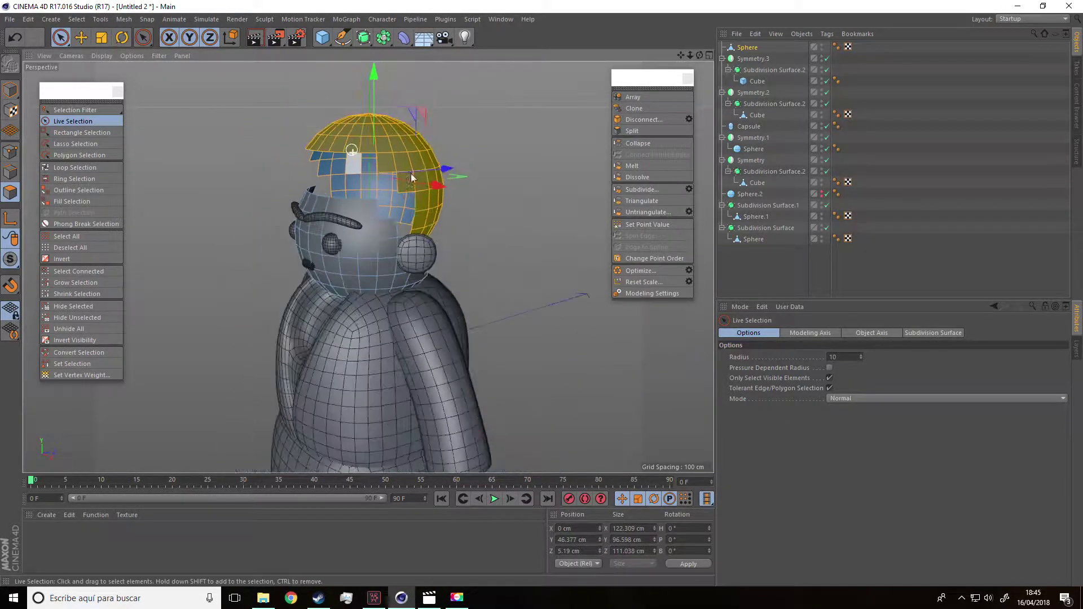
{"action": "mouse_move", "coordinate": [356, 168]}
{"action": "left_mouse_down", "text": "alt"}
{"action": "mouse_move", "coordinate": [273, 198]}
{"action": "mouse_move", "coordinate": [414, 204]}
{"action": "left_mouse_up", "text": "alt"}
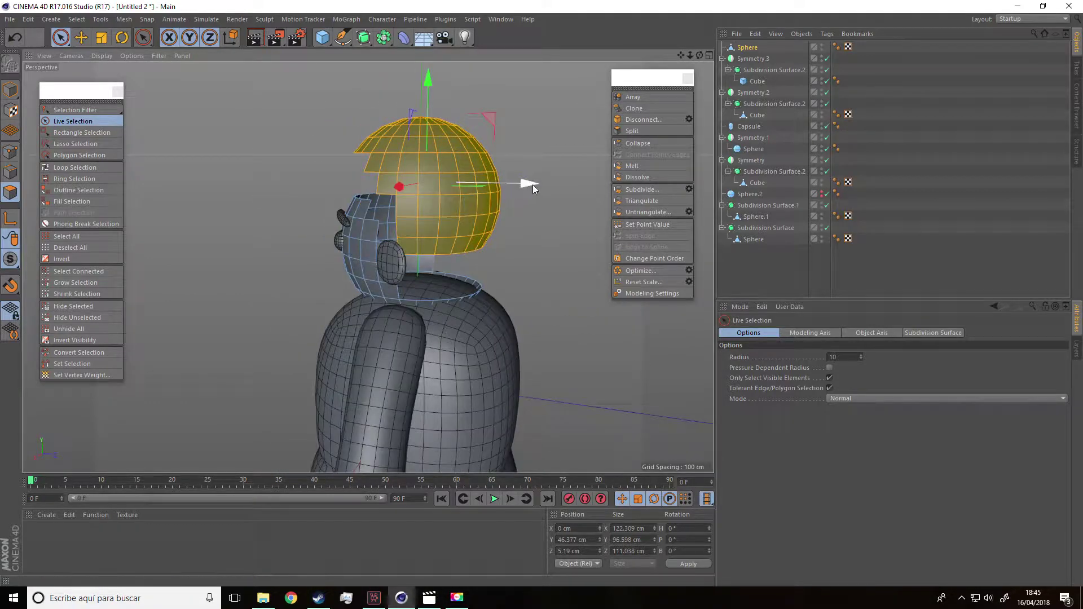
{"action": "left_click_drag", "start_coordinate": [533, 184], "coordinate": [609, 206]}
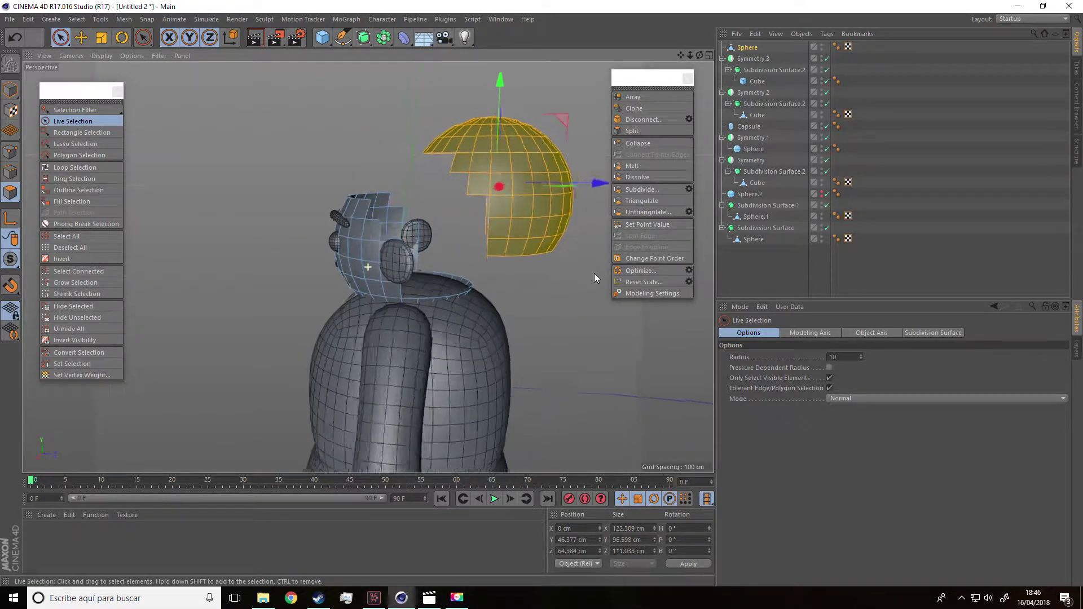
{"action": "left_click_drag", "start_coordinate": [594, 274], "coordinate": [456, 191], "text": "alt"}
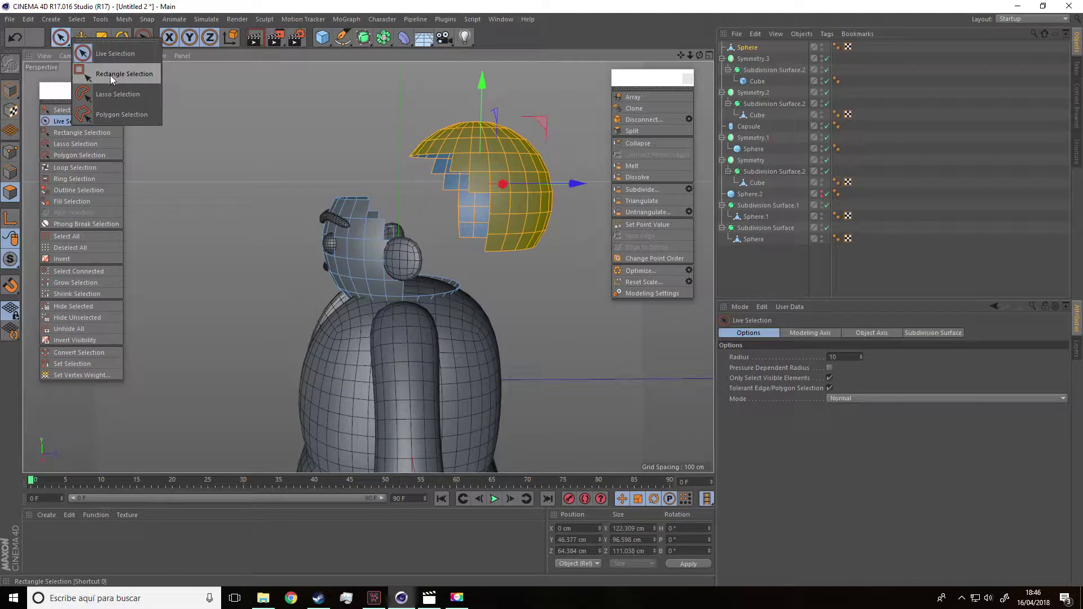
Box-select the remaining head points and hide them, leaving only the cap shell
{"action": "left_click", "coordinate": [117, 76]}
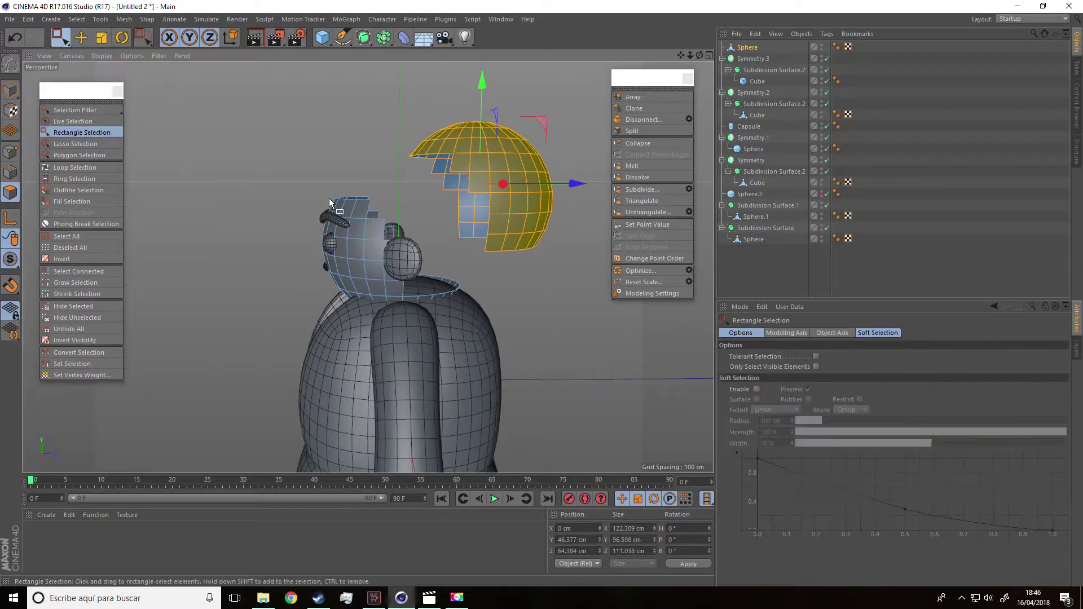
{"action": "left_click", "coordinate": [10, 151]}
{"action": "left_click_drag", "start_coordinate": [314, 250], "coordinate": [417, 384]}
{"action": "mouse_move", "coordinate": [297, 380]}
{"action": "left_mouse_down"}
{"action": "mouse_move", "coordinate": [470, 275]}
{"action": "mouse_move", "coordinate": [462, 264]}
{"action": "mouse_move", "coordinate": [458, 296]}
{"action": "left_mouse_up"}
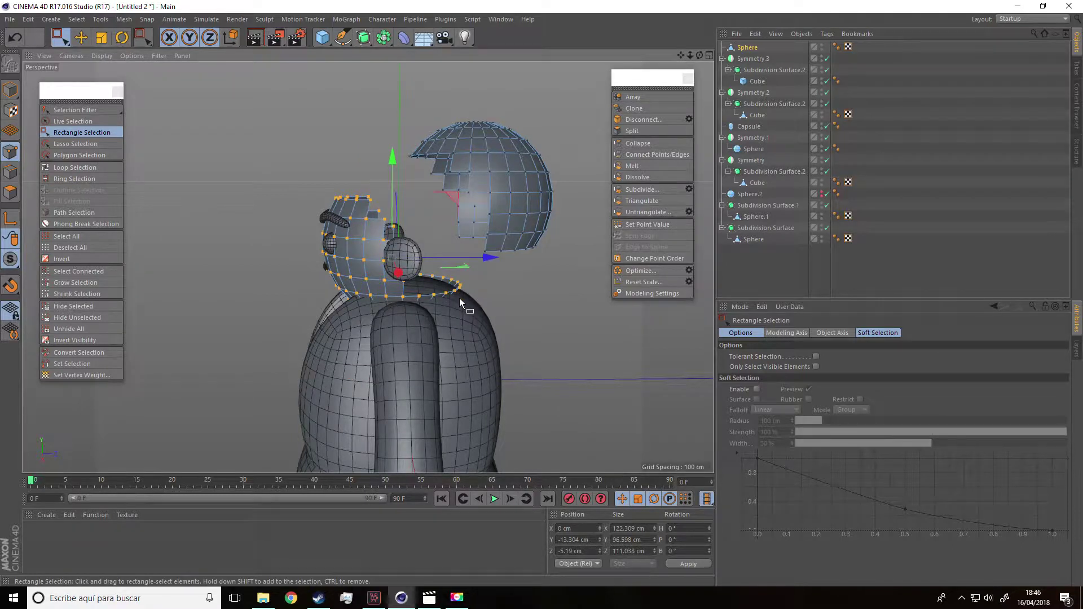
{"action": "key", "text": "Delete"}
{"action": "mouse_move", "coordinate": [314, 232]}
{"action": "left_mouse_down", "text": "alt"}
{"action": "mouse_move", "coordinate": [354, 212]}
{"action": "mouse_move", "coordinate": [320, 222]}
{"action": "mouse_move", "coordinate": [342, 246]}
{"action": "left_mouse_up", "text": "alt"}
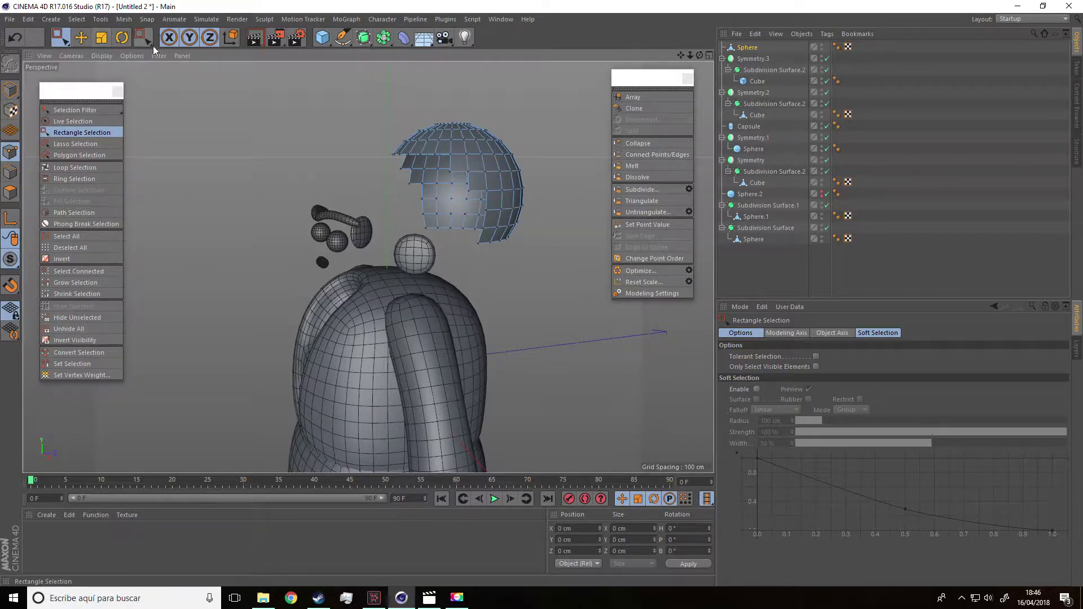
{"action": "left_click", "coordinate": [206, 20]}
{"action": "mouse_move", "coordinate": [208, 35]}
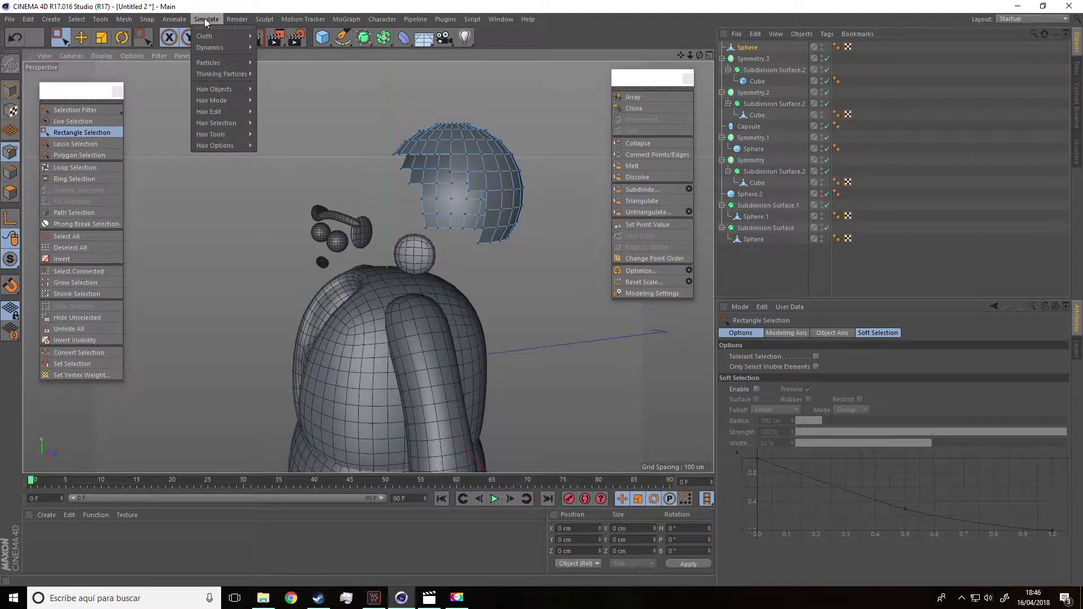
Wrap the detached Sphere in a Cloth Surface with 4 cm thickness
{"action": "left_click", "coordinate": [283, 37]}
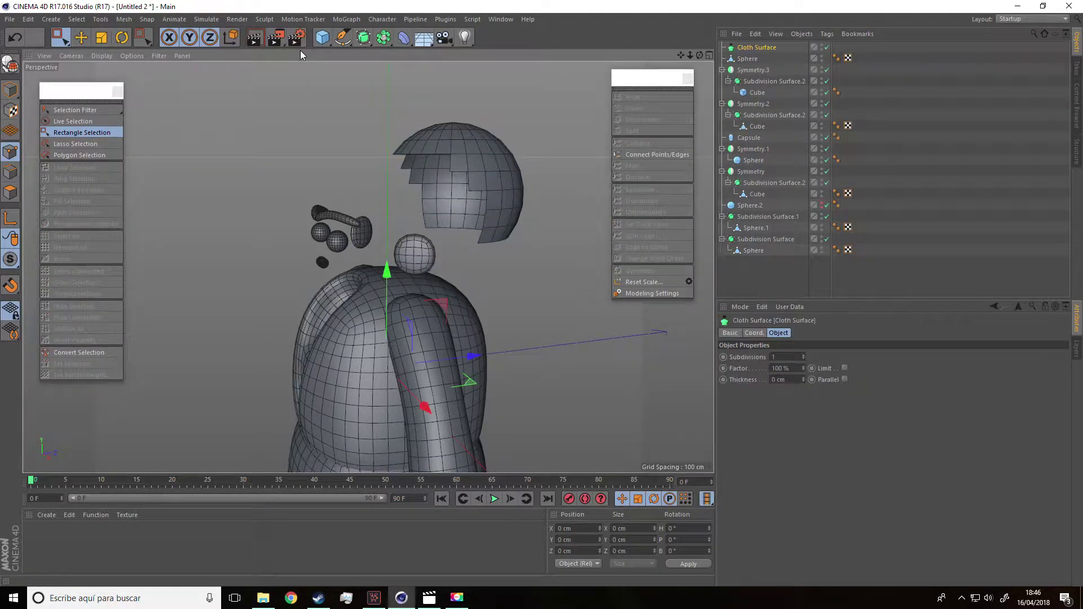
{"action": "left_click", "coordinate": [749, 59]}
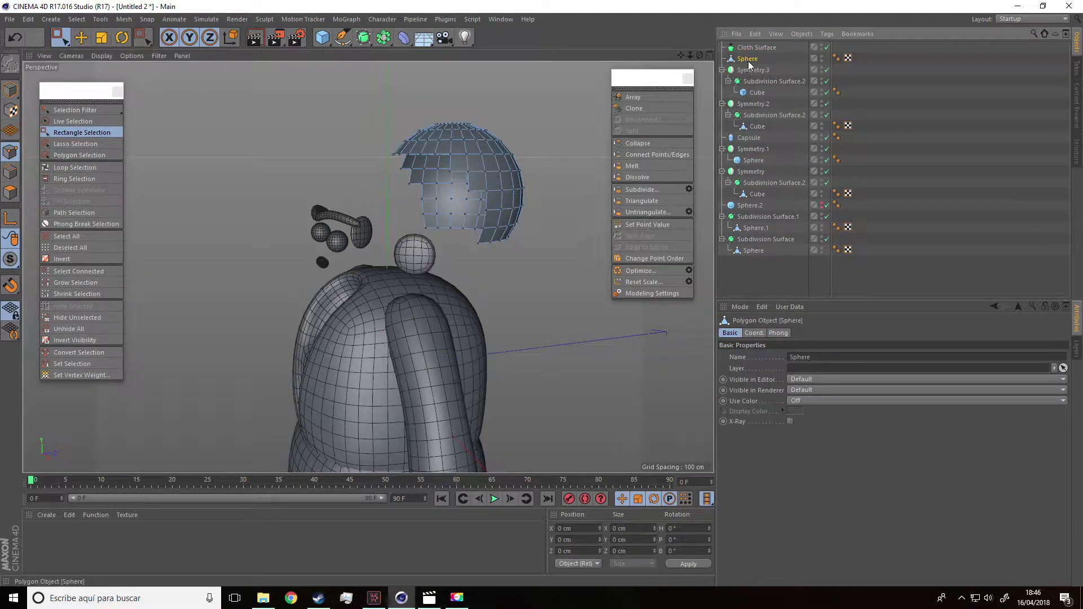
{"action": "left_click_drag", "start_coordinate": [754, 50], "coordinate": [755, 52]}
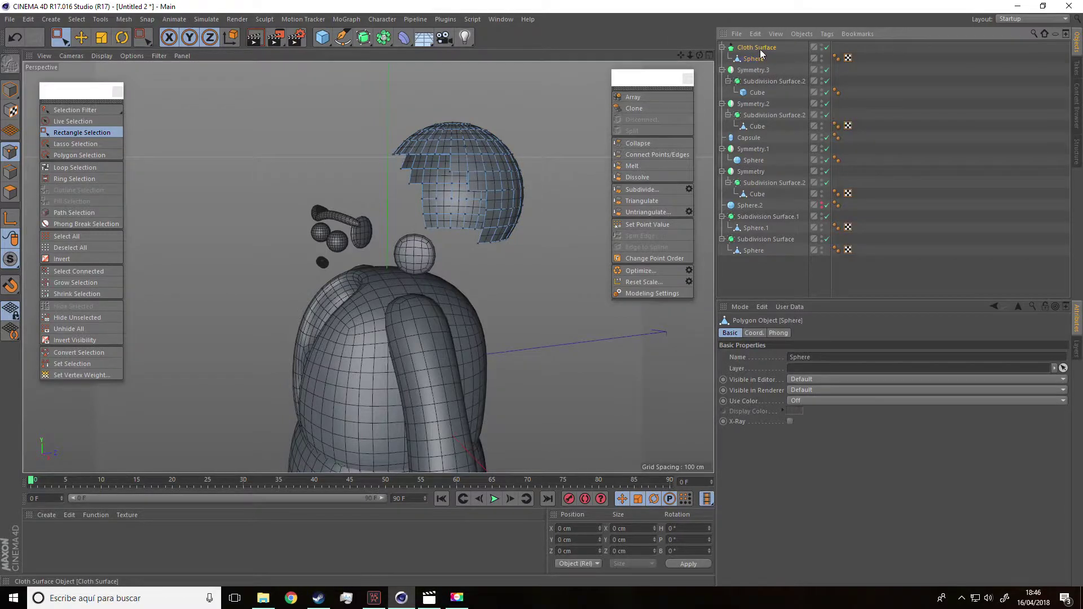
{"action": "left_click", "coordinate": [760, 50]}
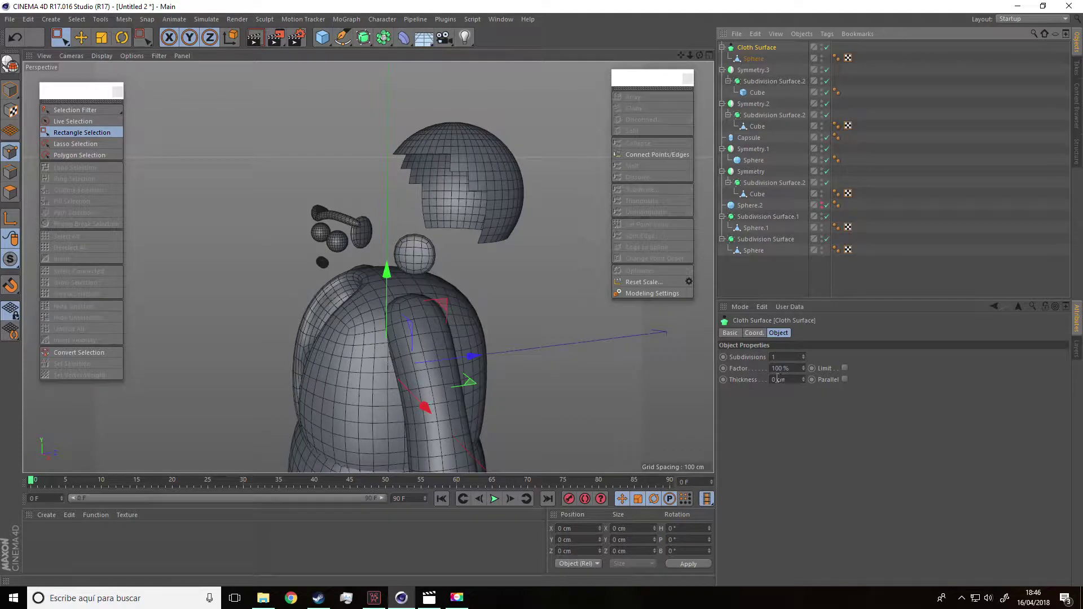
{"action": "scroll", "coordinate": [499, 164], "scroll_direction": "up", "scroll_amount": 3}
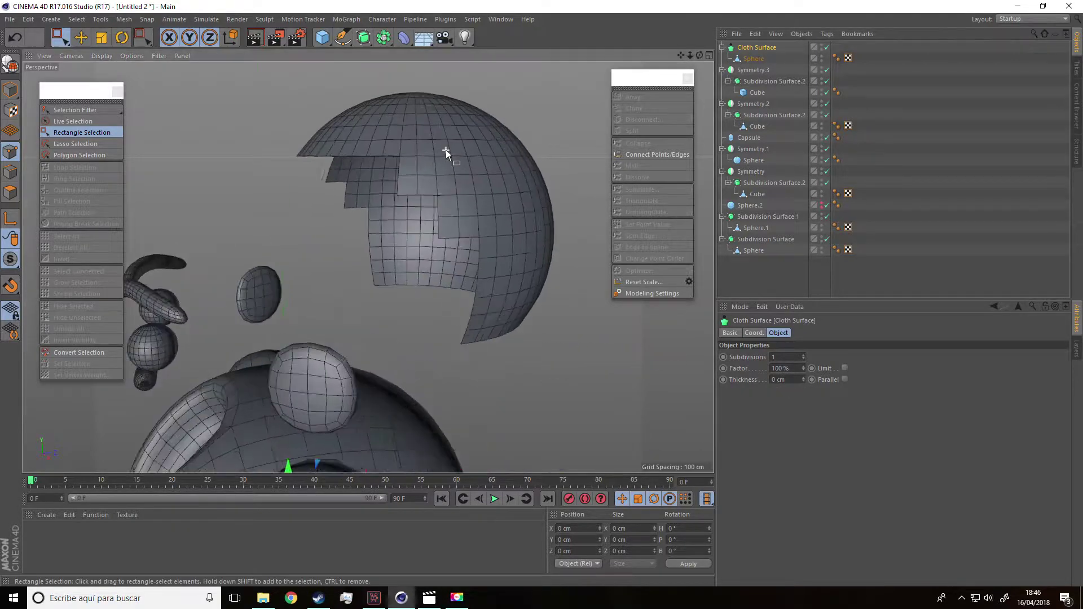
{"action": "scroll", "coordinate": [446, 150], "scroll_direction": "up", "scroll_amount": 2}
{"action": "scroll", "coordinate": [468, 130], "scroll_direction": "up", "scroll_amount": 2}
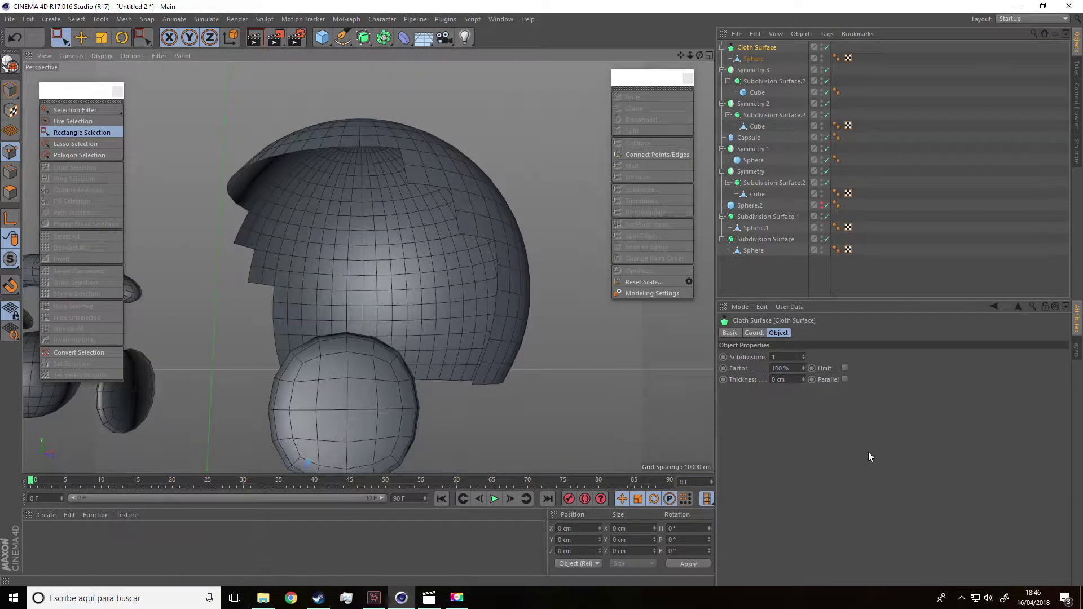
{"action": "left_click_drag", "start_coordinate": [804, 378], "coordinate": [803, 376]}
{"action": "left_click", "coordinate": [803, 377]}
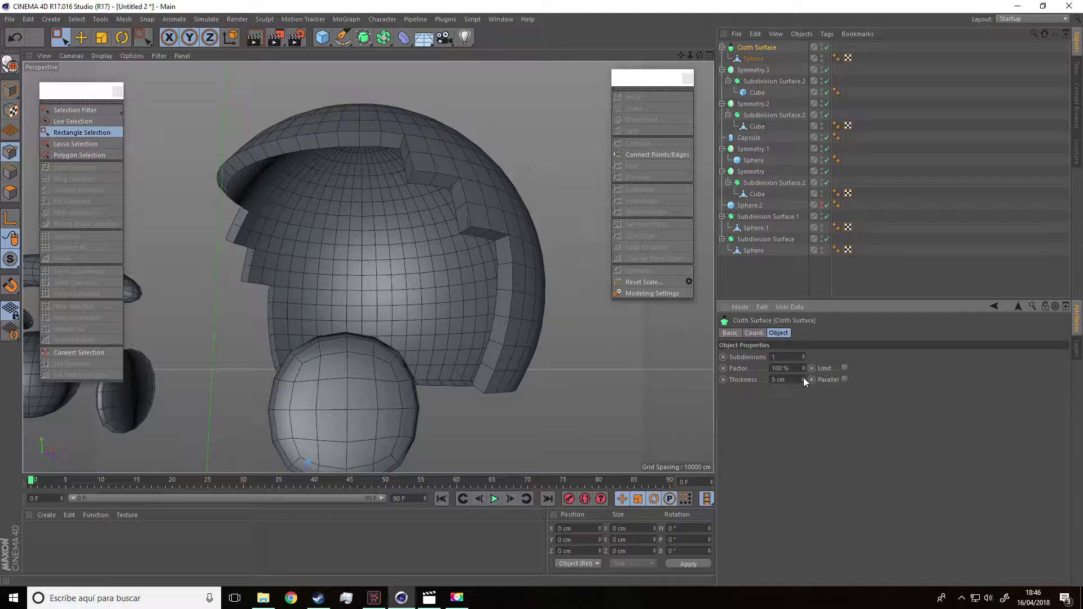
{"action": "left_click", "coordinate": [804, 381]}
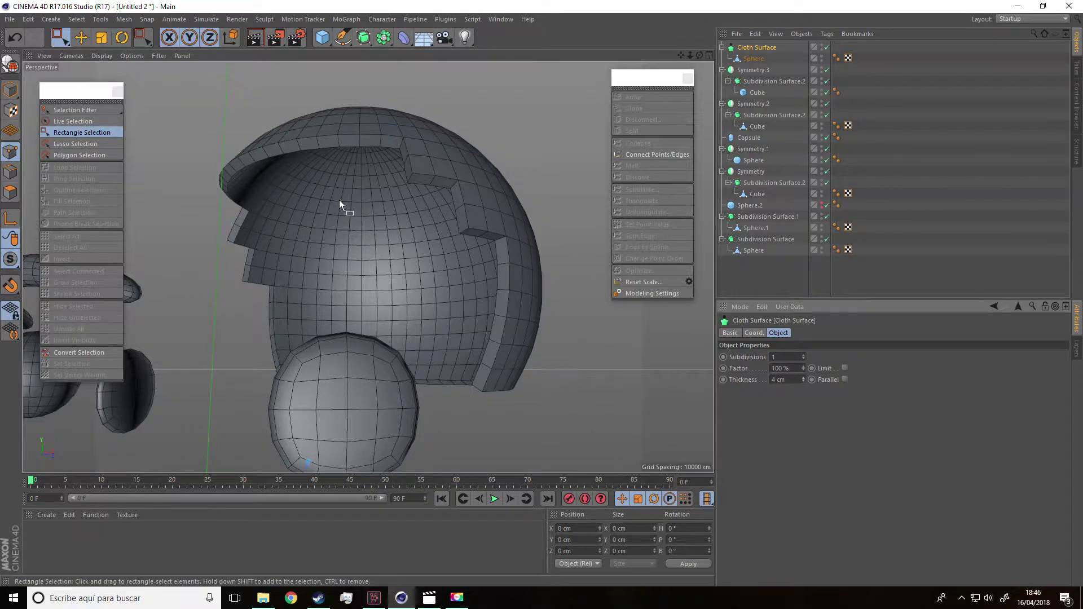
Re-enable the head sphere Sphere.2 and view the character from its left
{"action": "scroll", "coordinate": [354, 211], "scroll_direction": "down", "scroll_amount": 2}
{"action": "scroll", "coordinate": [410, 240], "scroll_direction": "down", "scroll_amount": 1}
{"action": "scroll", "coordinate": [410, 240], "scroll_direction": "down", "scroll_amount": 2}
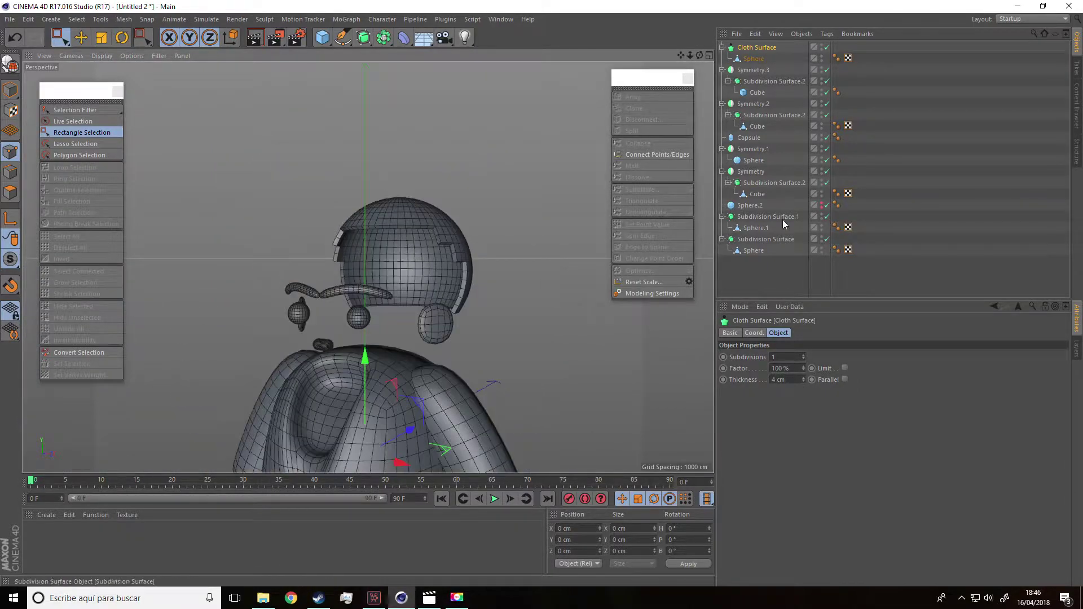
{"action": "left_click", "coordinate": [821, 204]}
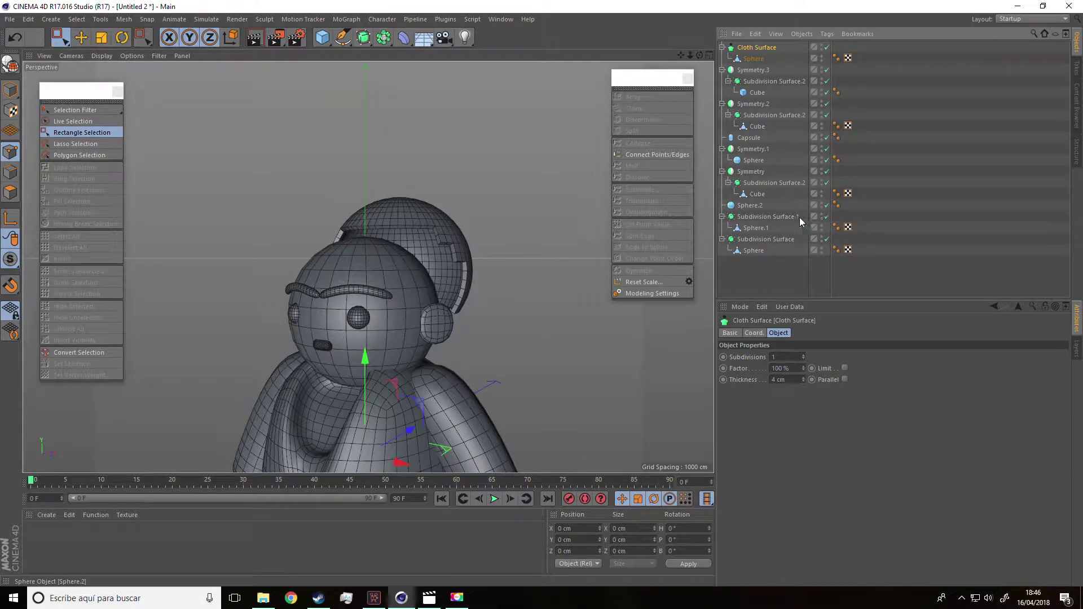
{"action": "left_click_drag", "start_coordinate": [495, 273], "coordinate": [400, 252], "text": "alt"}
Move the cap to Y 31.288 cm, Z -54.871 cm onto the head, then select only its sphere
{"action": "left_click", "coordinate": [753, 50]}
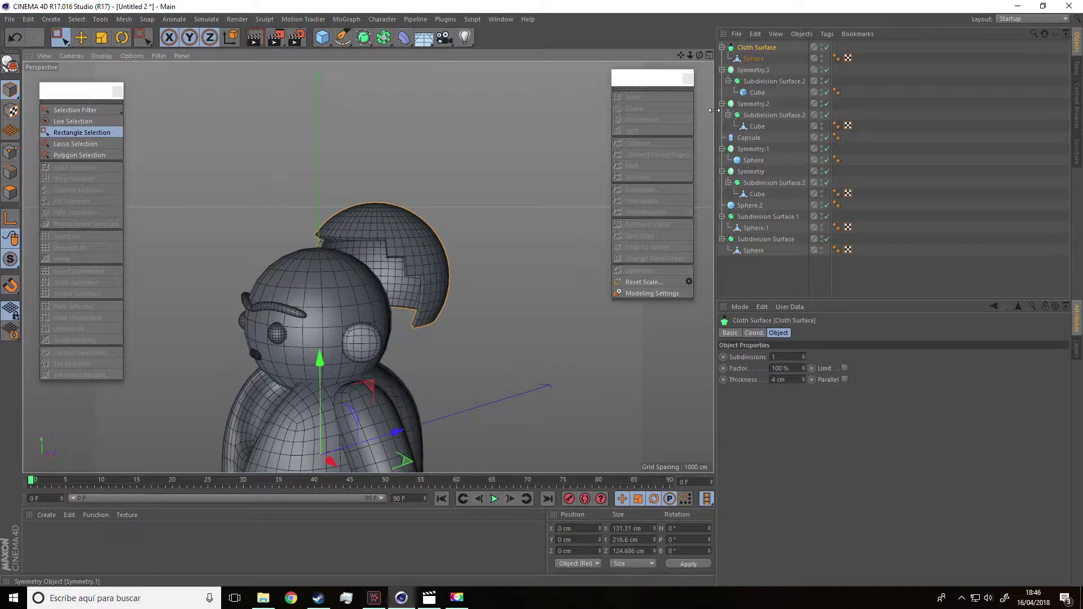
{"action": "left_click", "coordinate": [754, 59], "text": "ctrl"}
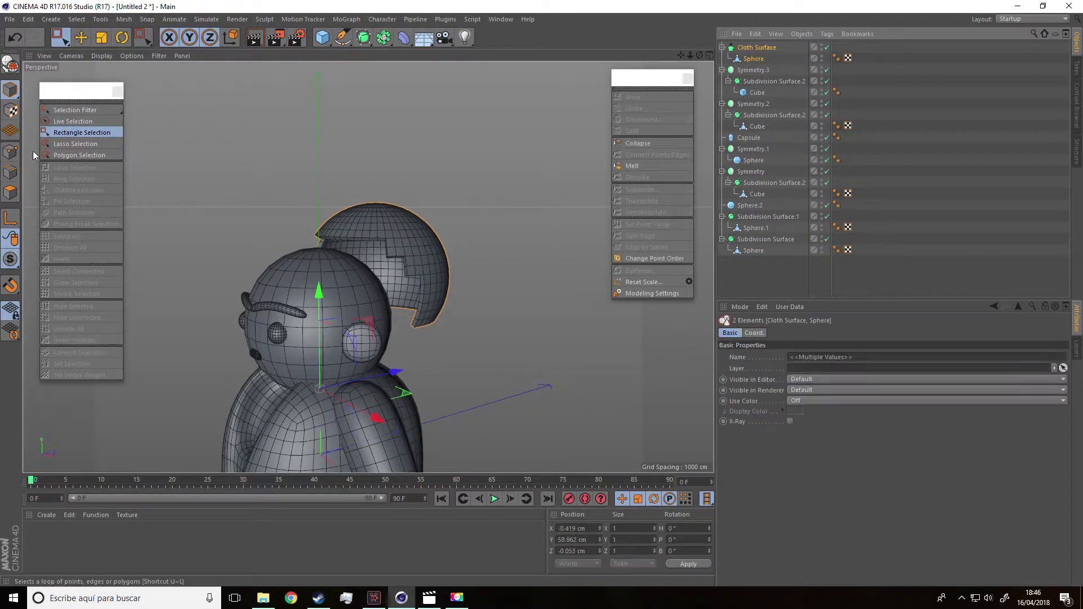
{"action": "mouse_move", "coordinate": [289, 316]}
{"action": "left_mouse_down", "text": "alt"}
{"action": "mouse_move", "coordinate": [379, 353]}
{"action": "mouse_move", "coordinate": [353, 357]}
{"action": "mouse_move", "coordinate": [427, 331]}
{"action": "mouse_move", "coordinate": [361, 316]}
{"action": "left_mouse_up", "text": "alt"}
{"action": "mouse_move", "coordinate": [305, 272]}
{"action": "left_mouse_down"}
{"action": "mouse_move", "coordinate": [310, 297]}
{"action": "mouse_move", "coordinate": [319, 296]}
{"action": "mouse_move", "coordinate": [300, 359]}
{"action": "mouse_move", "coordinate": [374, 375]}
{"action": "mouse_move", "coordinate": [436, 310]}
{"action": "mouse_move", "coordinate": [445, 321]}
{"action": "mouse_move", "coordinate": [406, 353]}
{"action": "mouse_move", "coordinate": [281, 325]}
{"action": "mouse_move", "coordinate": [326, 291]}
{"action": "mouse_move", "coordinate": [413, 308]}
{"action": "left_mouse_up"}
{"action": "scroll", "coordinate": [310, 317], "scroll_direction": "up", "scroll_amount": 3}
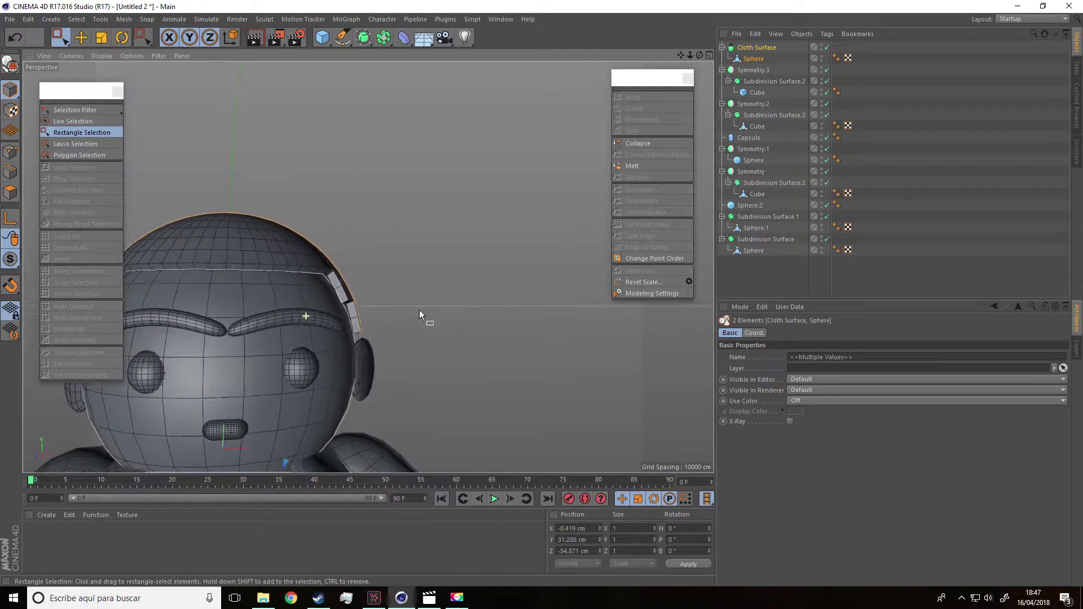
{"action": "middle_click_drag", "start_coordinate": [418, 309], "coordinate": [519, 295], "text": "alt"}
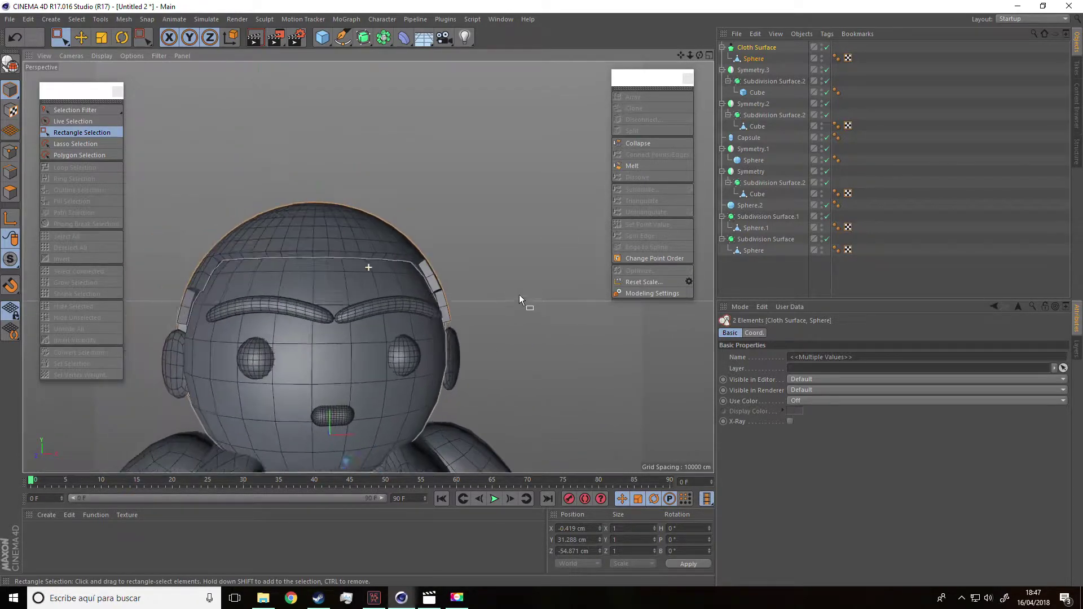
{"action": "left_click", "coordinate": [390, 102]}
{"action": "left_click", "coordinate": [754, 59]}
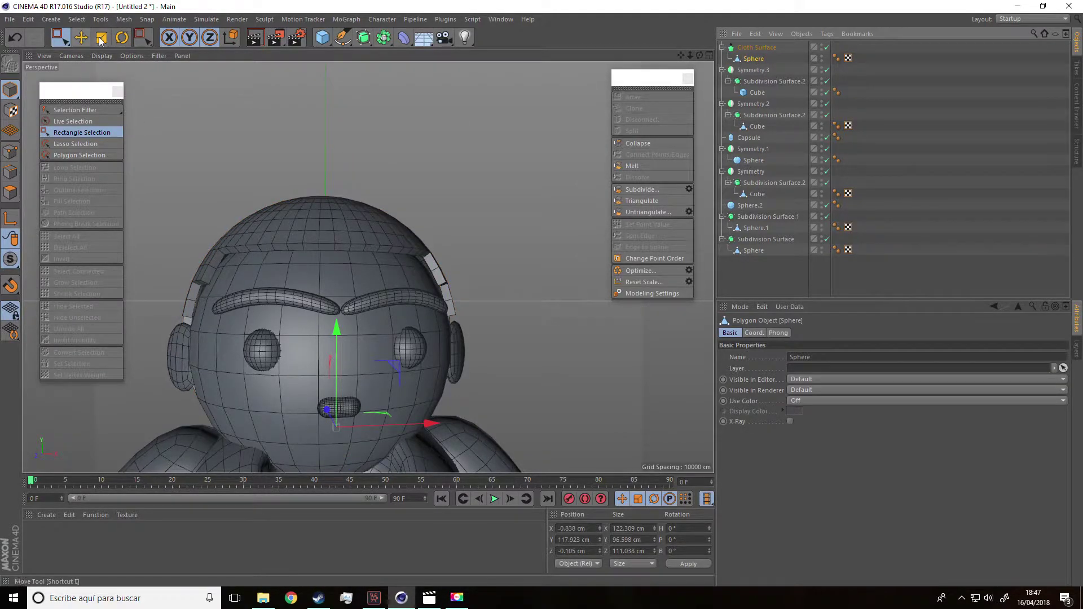
Scale the cap sphere to about 97% and switch to polygon mode with Live Selection
{"action": "key", "text": "t"}
{"action": "mouse_move", "coordinate": [533, 172]}
{"action": "left_mouse_down"}
{"action": "mouse_move", "coordinate": [223, 221]}
{"action": "mouse_move", "coordinate": [267, 205]}
{"action": "mouse_move", "coordinate": [351, 219]}
{"action": "left_mouse_up"}
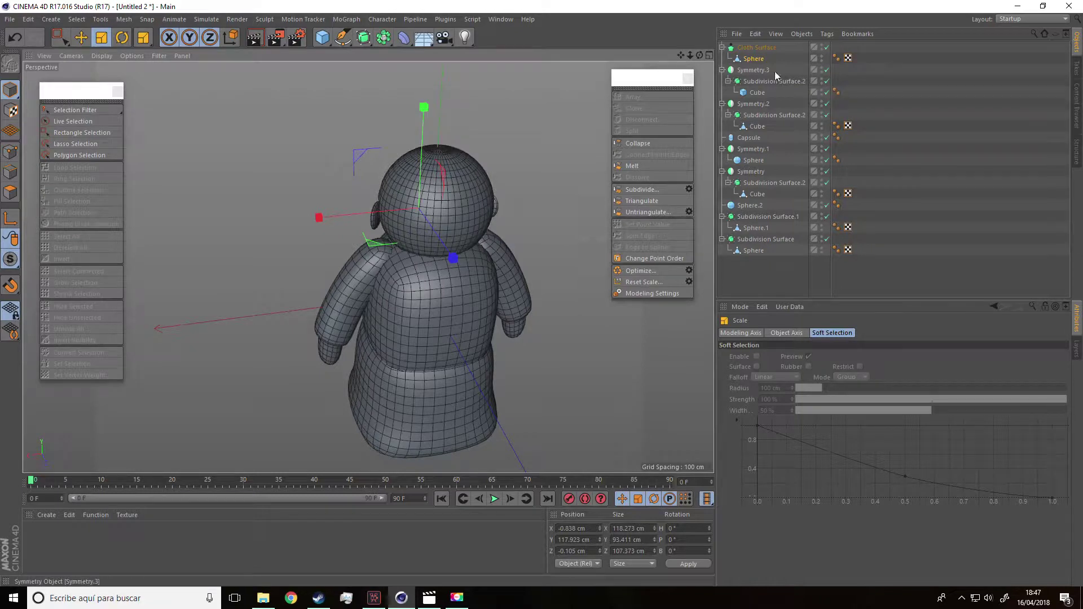
{"action": "left_click", "coordinate": [755, 59]}
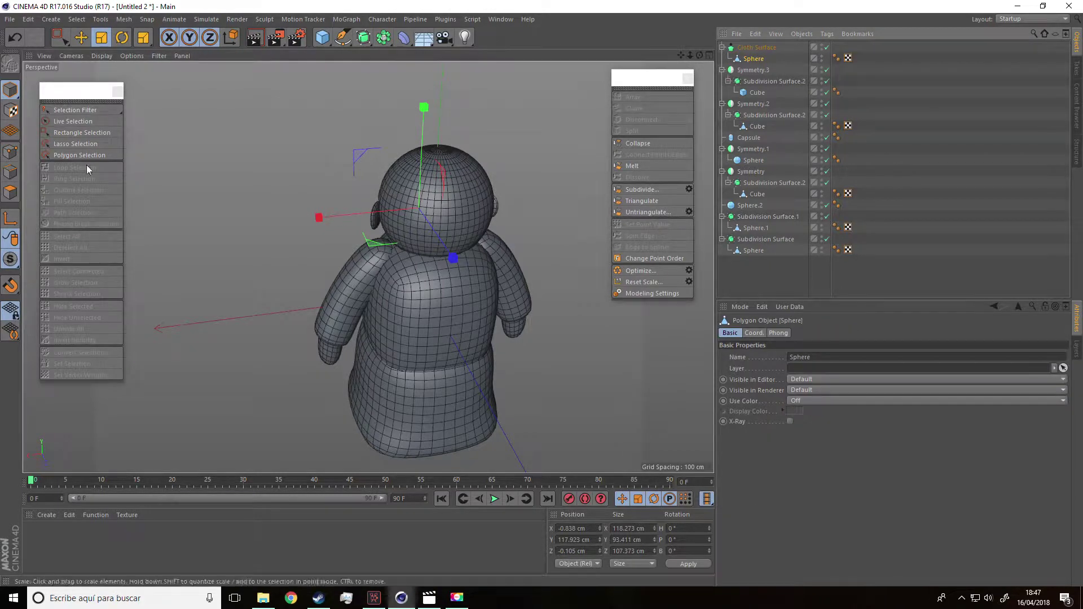
{"action": "left_click", "coordinate": [10, 192]}
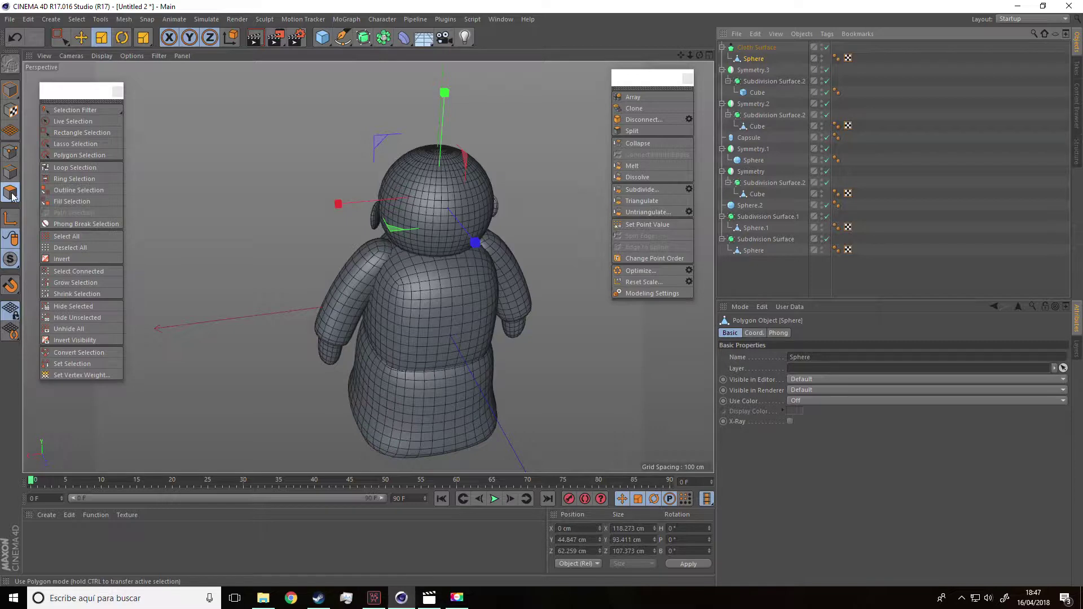
{"action": "scroll", "coordinate": [483, 195], "scroll_direction": "up", "scroll_amount": 2}
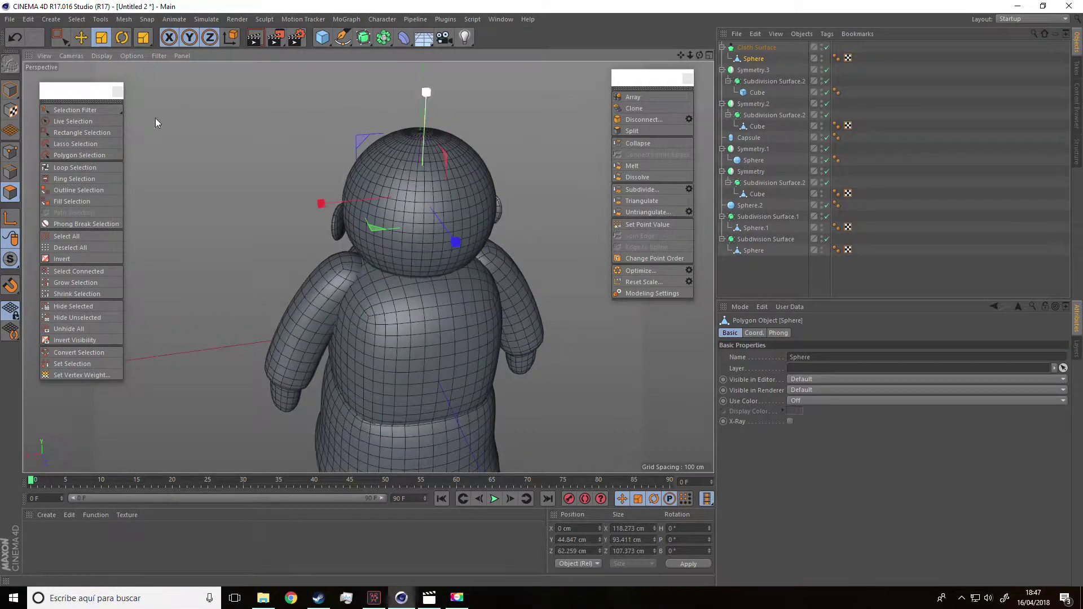
{"action": "left_click_drag", "start_coordinate": [60, 37], "coordinate": [90, 45]}
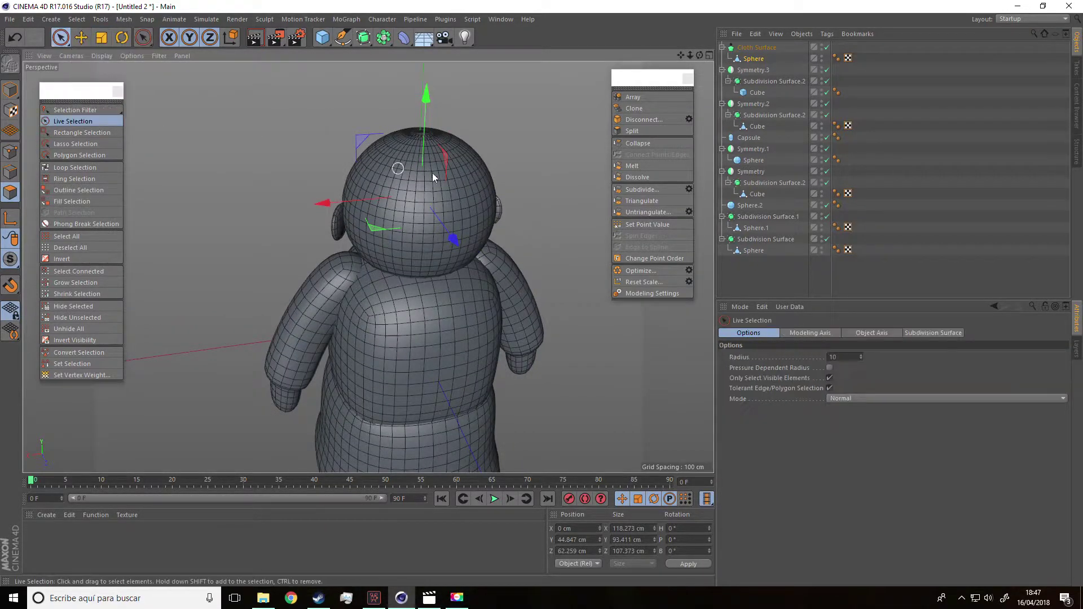
{"action": "left_click", "coordinate": [756, 59]}
{"action": "left_click_drag", "start_coordinate": [564, 160], "coordinate": [343, 177], "text": "alt"}
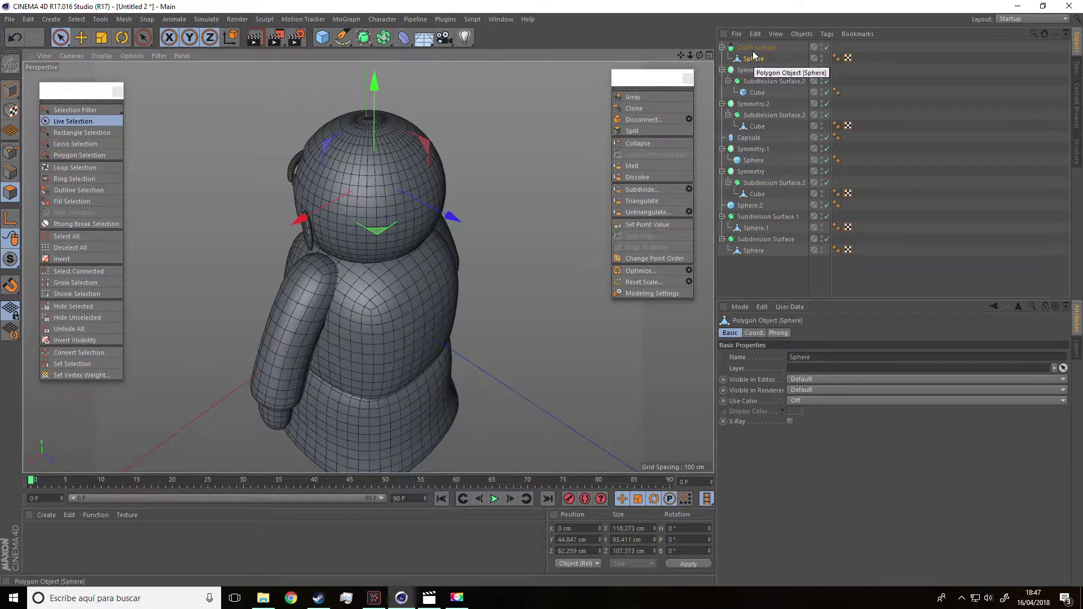
{"action": "mouse_move", "coordinate": [388, 172]}
{"action": "left_mouse_down", "text": "alt"}
{"action": "mouse_move", "coordinate": [337, 194]}
{"action": "mouse_move", "coordinate": [509, 158]}
{"action": "mouse_move", "coordinate": [411, 177]}
{"action": "mouse_move", "coordinate": [436, 246]}
{"action": "mouse_move", "coordinate": [691, 116]}
{"action": "left_mouse_up", "text": "alt"}
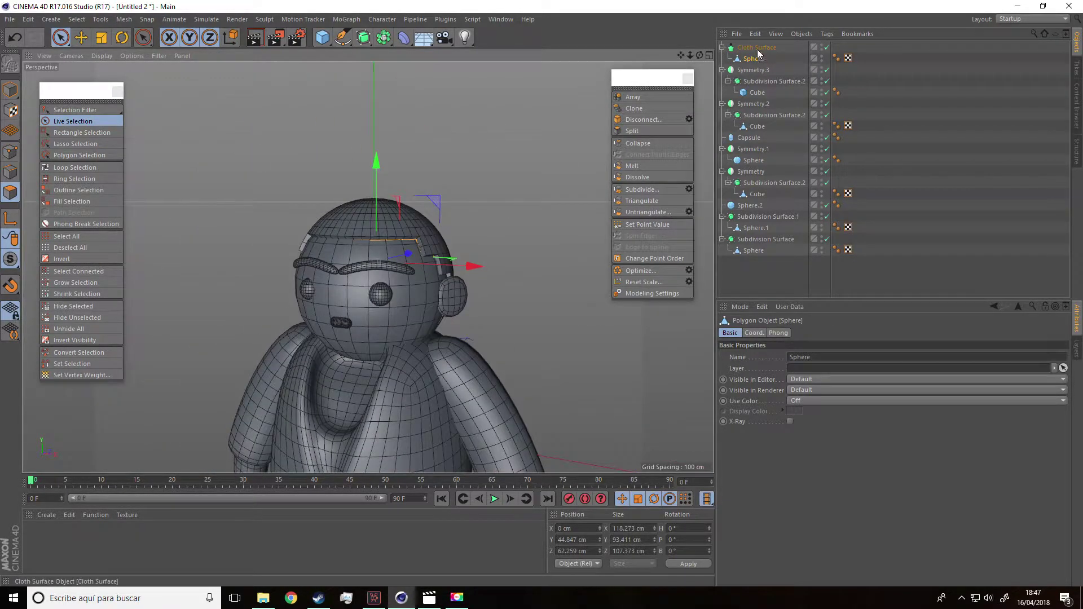
{"action": "left_click", "coordinate": [774, 48]}
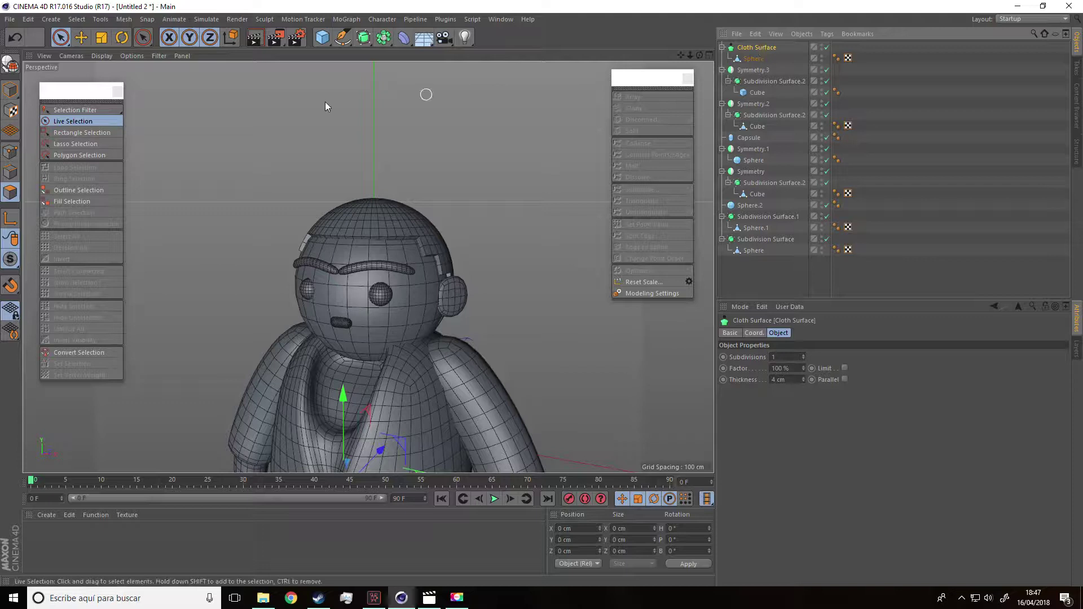
Make the Cloth Surface editable, delete the leftover empty group, keeping the cap Sphere standalone
{"action": "left_click", "coordinate": [11, 67]}
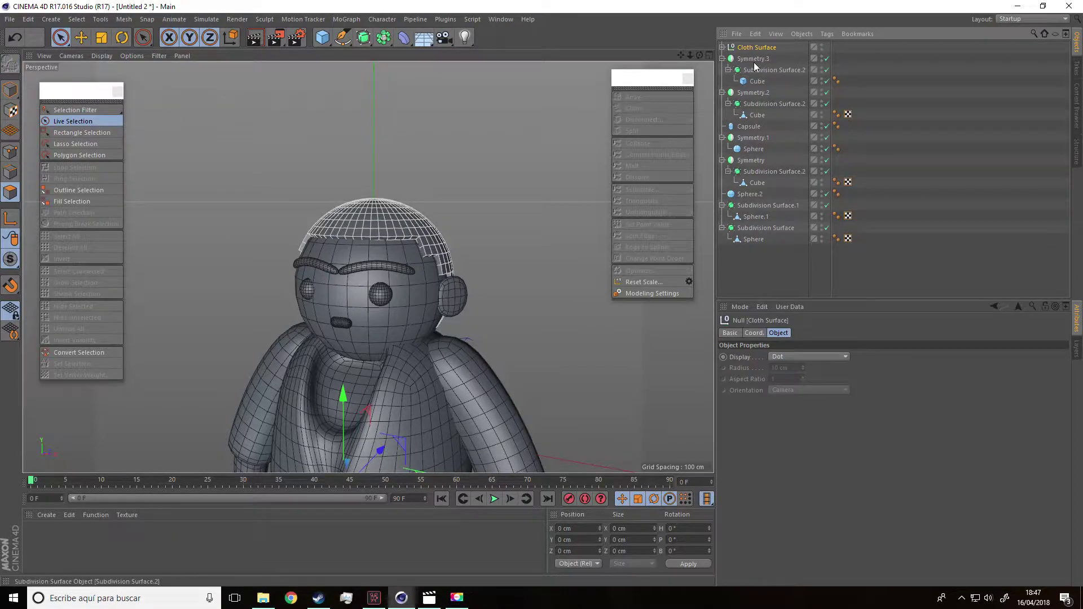
{"action": "left_click", "coordinate": [722, 47]}
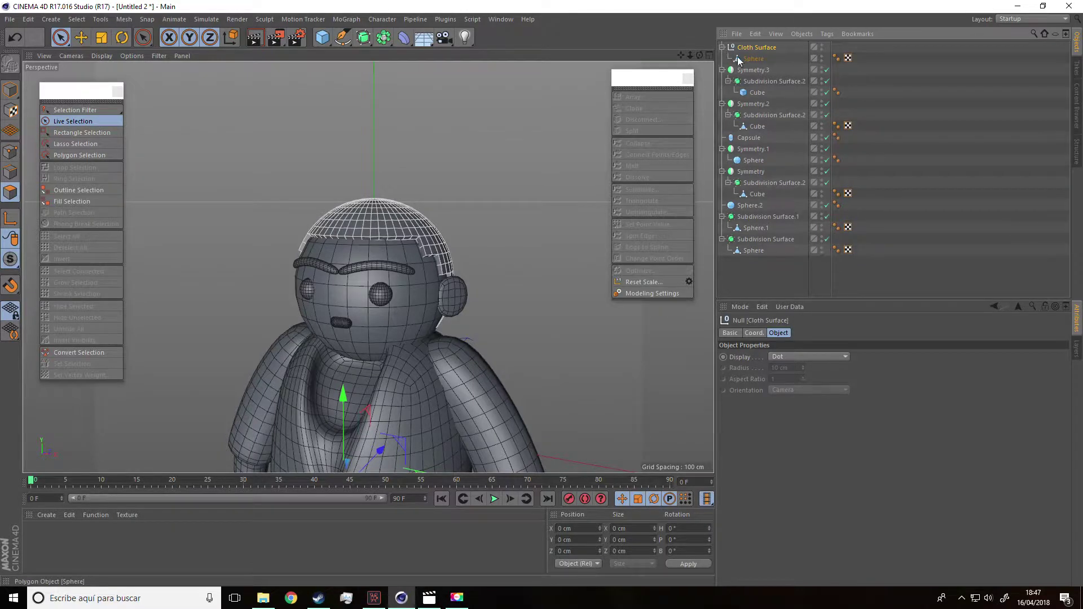
{"action": "left_click", "coordinate": [756, 59]}
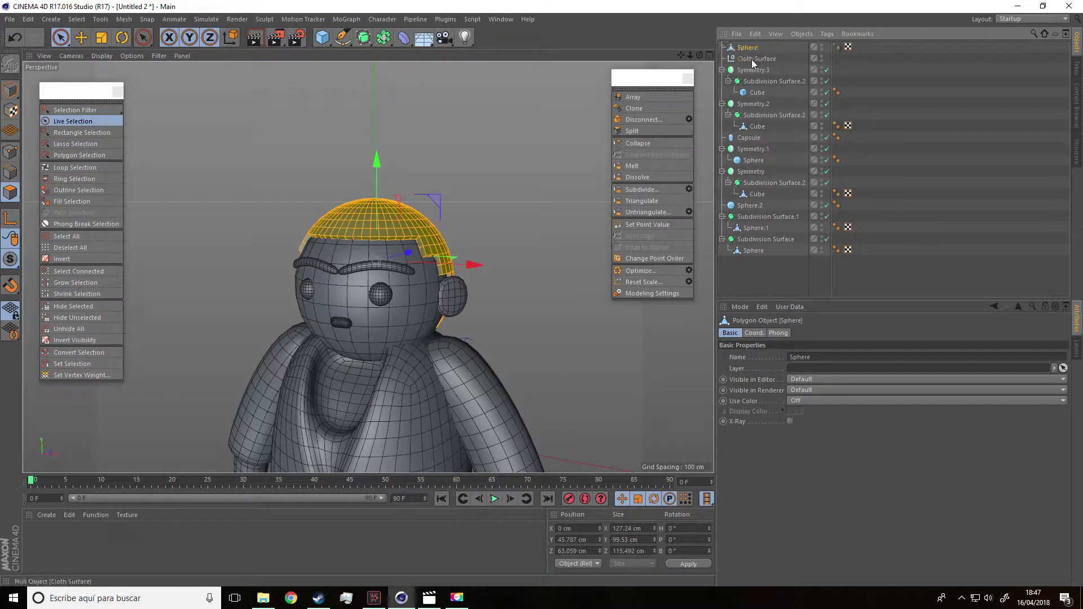
{"action": "left_click", "coordinate": [752, 59]}
{"action": "key", "text": "Delete"}
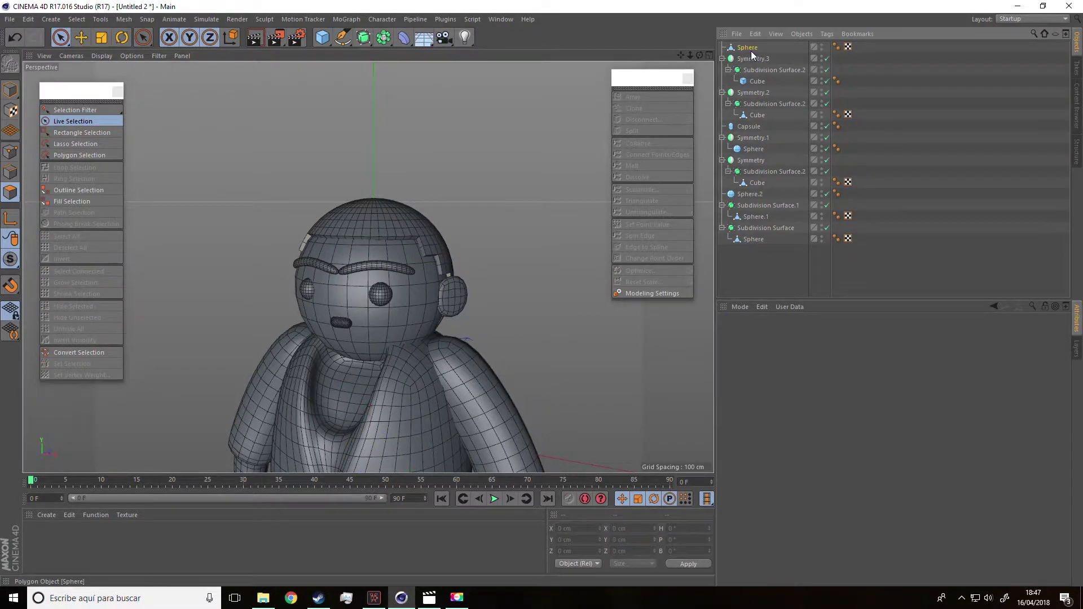
{"action": "left_click", "coordinate": [752, 52]}
{"action": "mouse_move", "coordinate": [524, 184]}
{"action": "left_mouse_down", "text": "alt"}
{"action": "mouse_move", "coordinate": [334, 238]}
{"action": "mouse_move", "coordinate": [425, 267]}
{"action": "mouse_move", "coordinate": [523, 201]}
{"action": "mouse_move", "coordinate": [505, 191]}
{"action": "left_mouse_up", "text": "alt"}
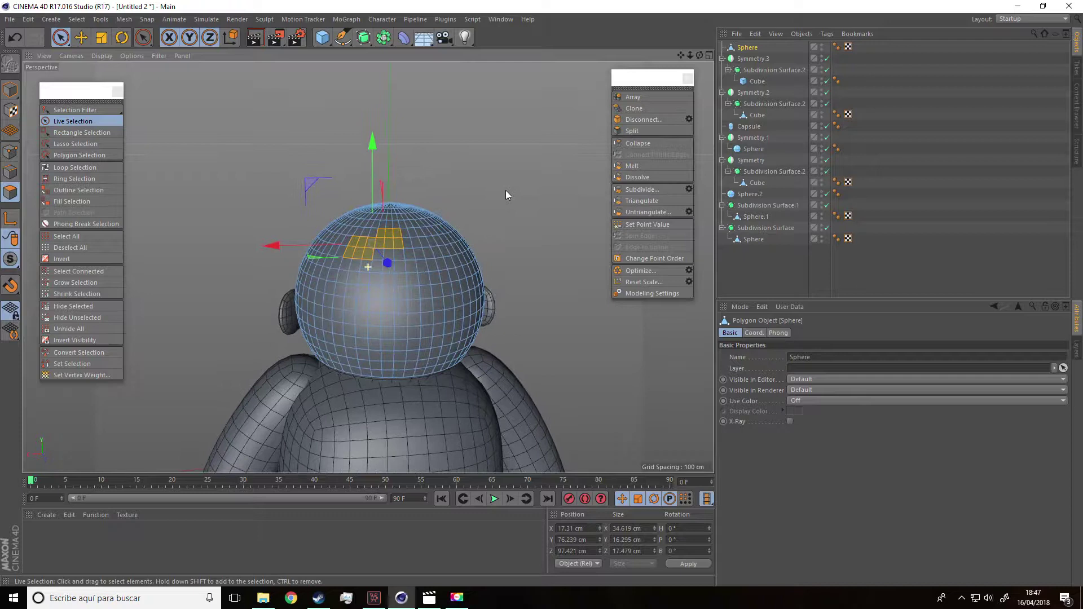
In the enlarged top view, paint-select polygons at the crown of the head sphere
{"action": "left_click", "coordinate": [709, 55]}
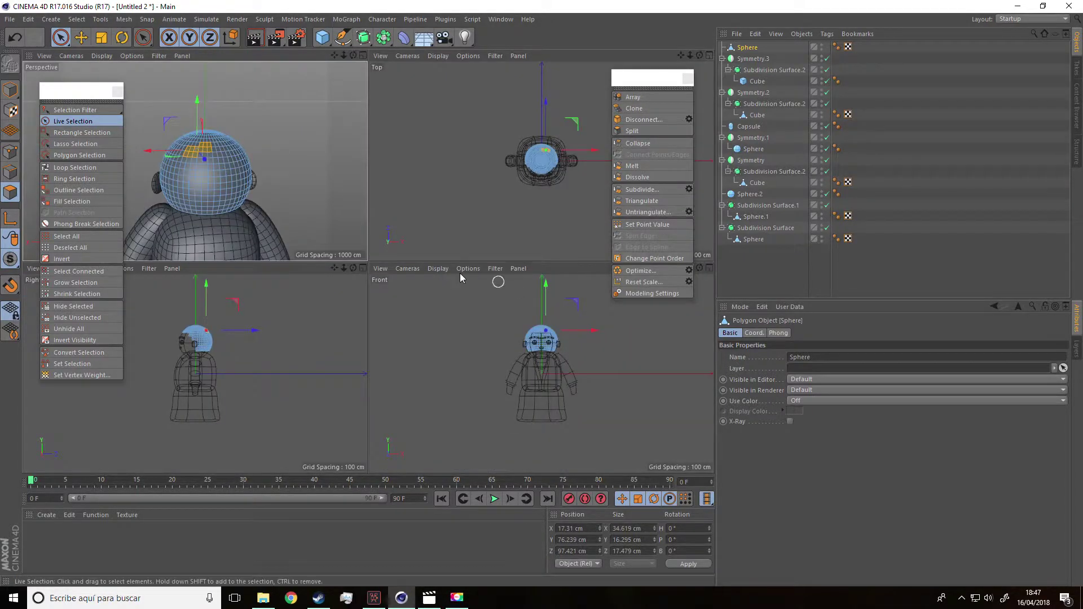
{"action": "left_click_drag", "start_coordinate": [656, 79], "coordinate": [837, 224]}
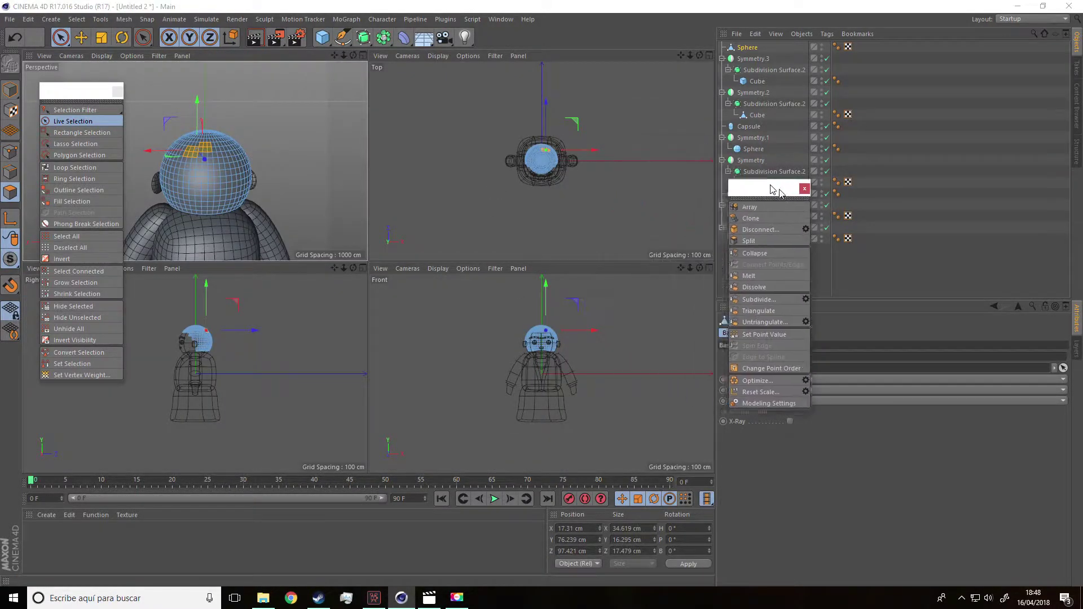
{"action": "middle_click", "coordinate": [385, 194]}
{"action": "scroll", "coordinate": [385, 194], "scroll_direction": "up", "scroll_amount": 5}
{"action": "left_click", "coordinate": [437, 257]}
{"action": "scroll", "coordinate": [437, 257], "scroll_direction": "up", "scroll_amount": 3}
{"action": "middle_click_drag", "start_coordinate": [558, 202], "coordinate": [566, 182]}
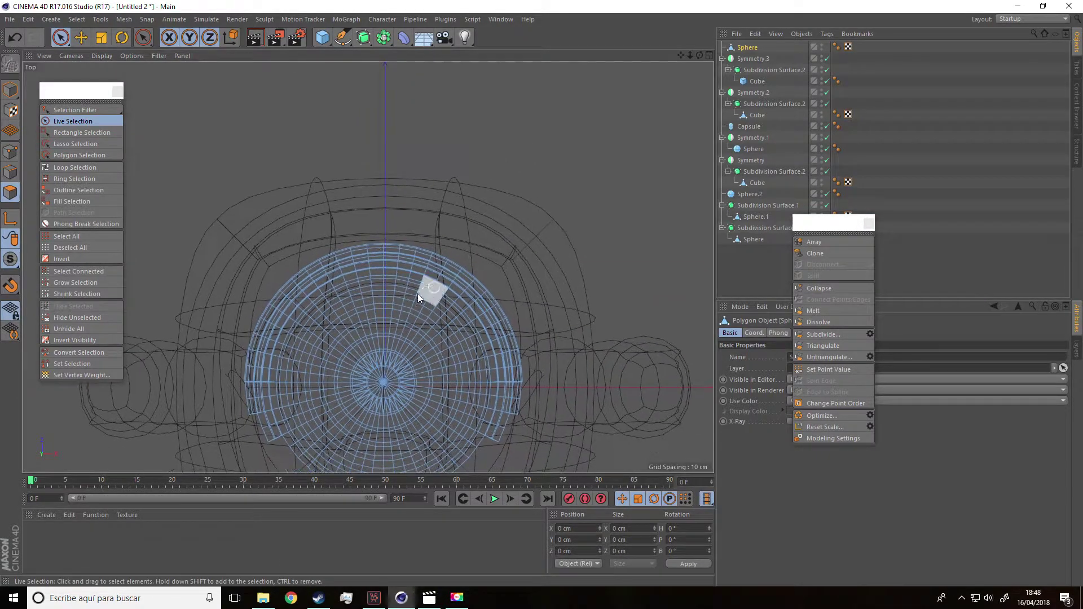
{"action": "left_click_drag", "start_coordinate": [357, 329], "coordinate": [385, 327]}
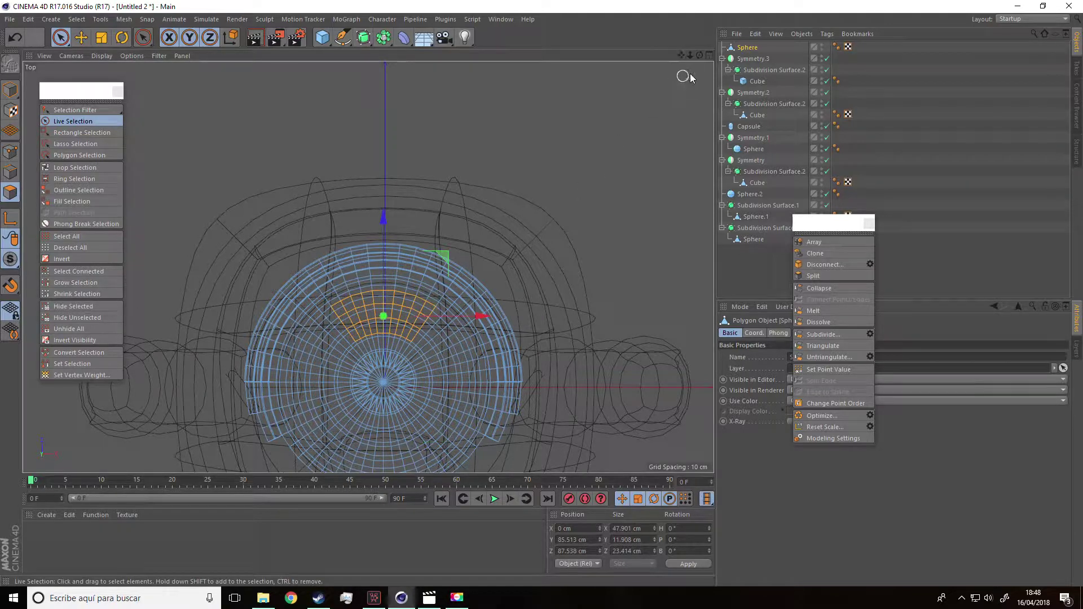
In perspective, extend the selection into a strip down the head's front and orbit to check it
{"action": "left_click", "coordinate": [709, 55]}
{"action": "middle_click", "coordinate": [350, 63]}
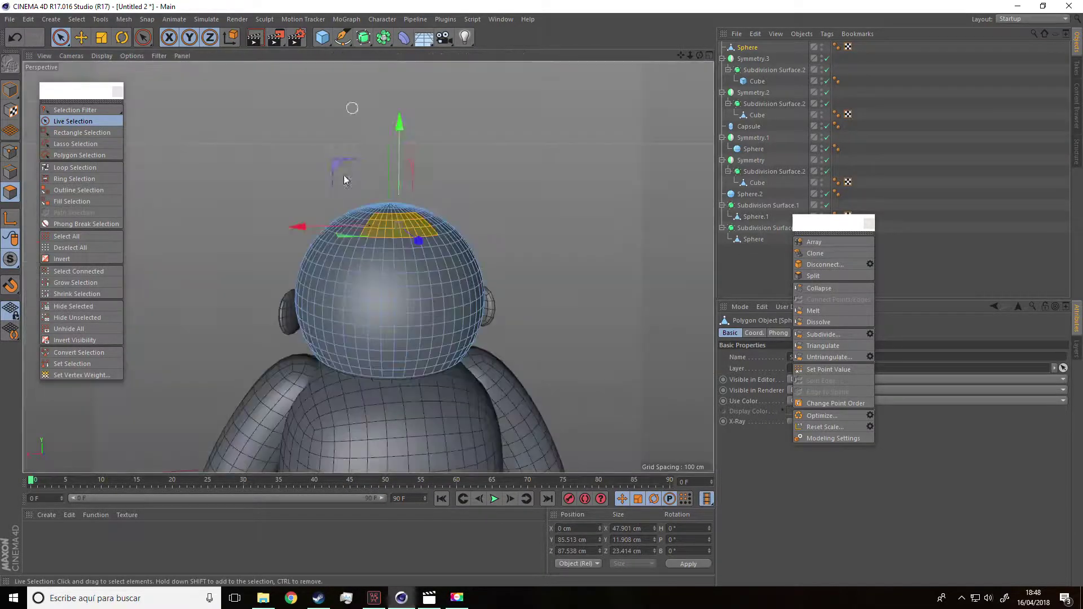
{"action": "left_click_drag", "start_coordinate": [344, 175], "coordinate": [354, 219], "text": "alt"}
{"action": "scroll", "coordinate": [354, 219], "scroll_direction": "up", "scroll_amount": 3}
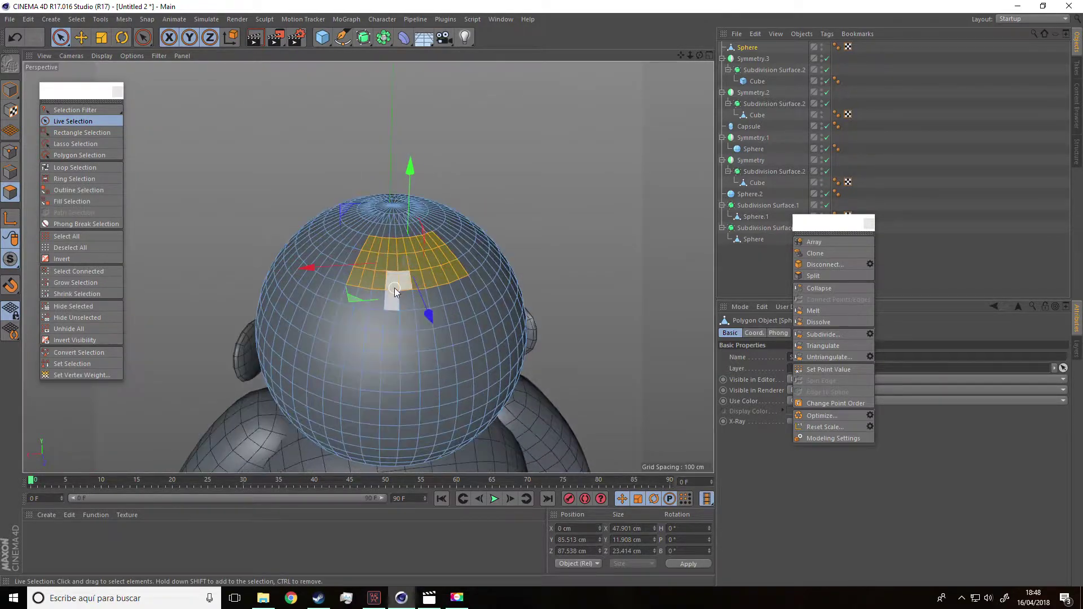
{"action": "left_click_drag", "start_coordinate": [367, 285], "coordinate": [362, 297], "text": "shift"}
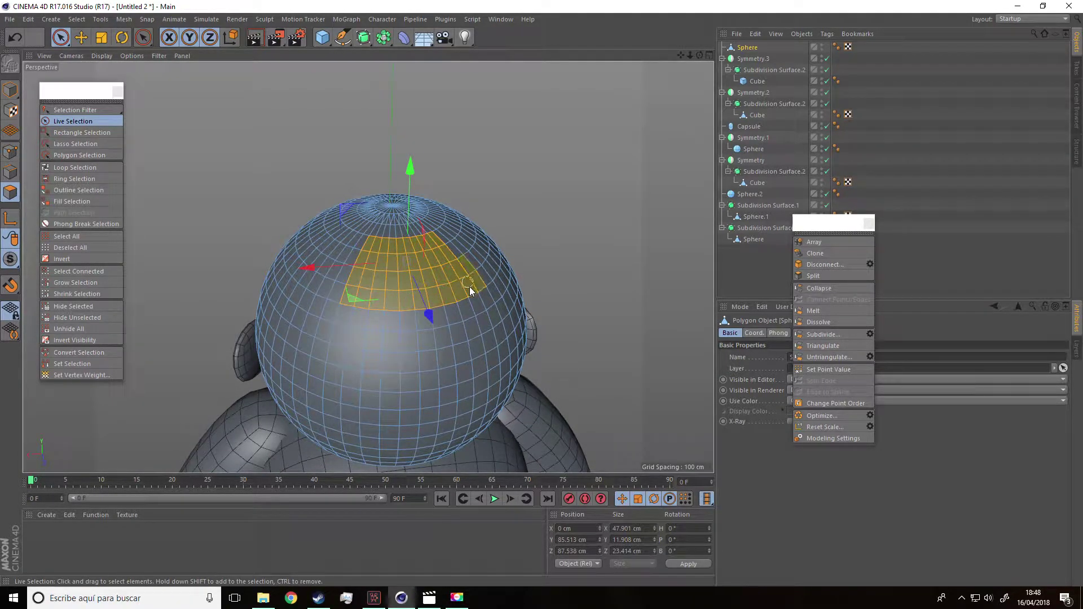
{"action": "left_click_drag", "start_coordinate": [350, 309], "coordinate": [361, 308], "text": "shift"}
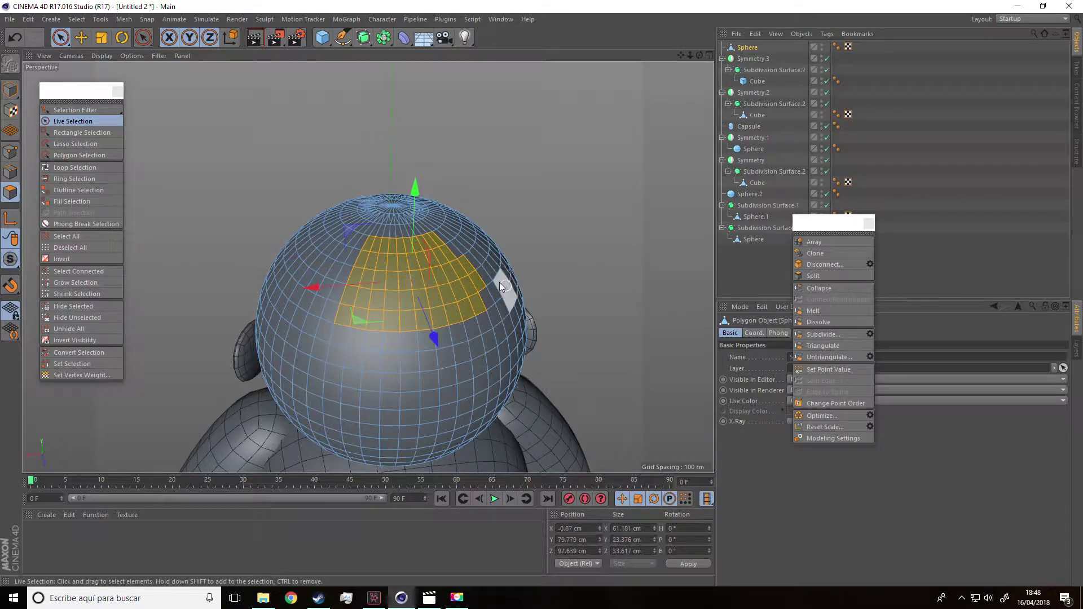
{"action": "mouse_move", "coordinate": [472, 266]}
{"action": "left_mouse_down", "text": "alt"}
{"action": "mouse_move", "coordinate": [690, 222]}
{"action": "mouse_move", "coordinate": [480, 242]}
{"action": "mouse_move", "coordinate": [470, 278]}
{"action": "mouse_move", "coordinate": [457, 275]}
{"action": "left_mouse_up", "text": "alt"}
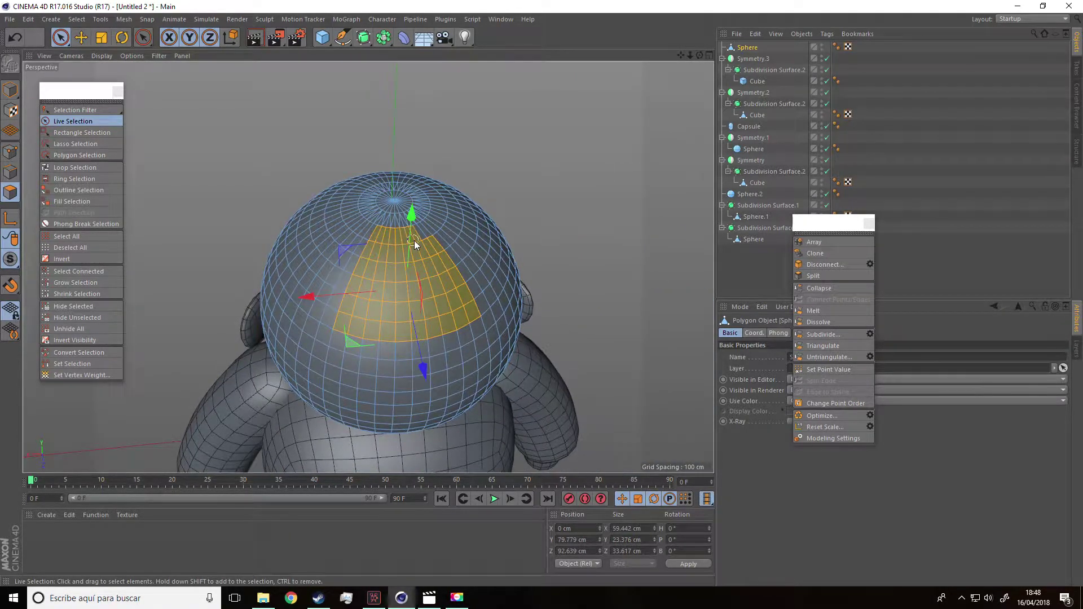
{"action": "mouse_move", "coordinate": [422, 239]}
{"action": "left_mouse_down", "text": "alt"}
{"action": "mouse_move", "coordinate": [488, 273]}
{"action": "mouse_move", "coordinate": [414, 217]}
{"action": "mouse_move", "coordinate": [458, 256]}
{"action": "mouse_move", "coordinate": [377, 295]}
{"action": "mouse_move", "coordinate": [409, 249]}
{"action": "mouse_move", "coordinate": [525, 245]}
{"action": "mouse_move", "coordinate": [487, 269]}
{"action": "mouse_move", "coordinate": [405, 246]}
{"action": "mouse_move", "coordinate": [418, 219]}
{"action": "mouse_move", "coordinate": [368, 173]}
{"action": "left_mouse_up", "text": "alt"}
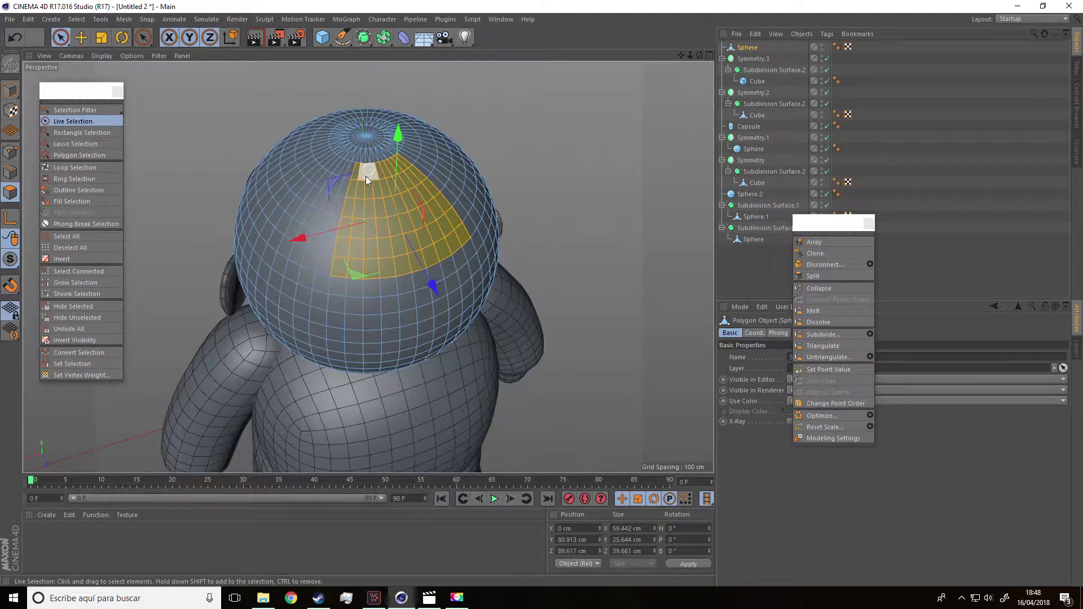
{"action": "mouse_move", "coordinate": [411, 239]}
{"action": "left_mouse_down", "text": "alt"}
{"action": "mouse_move", "coordinate": [465, 201]}
{"action": "mouse_move", "coordinate": [342, 182]}
{"action": "left_mouse_up", "text": "alt"}
{"action": "left_click_drag", "start_coordinate": [346, 236], "coordinate": [416, 249], "text": "alt"}
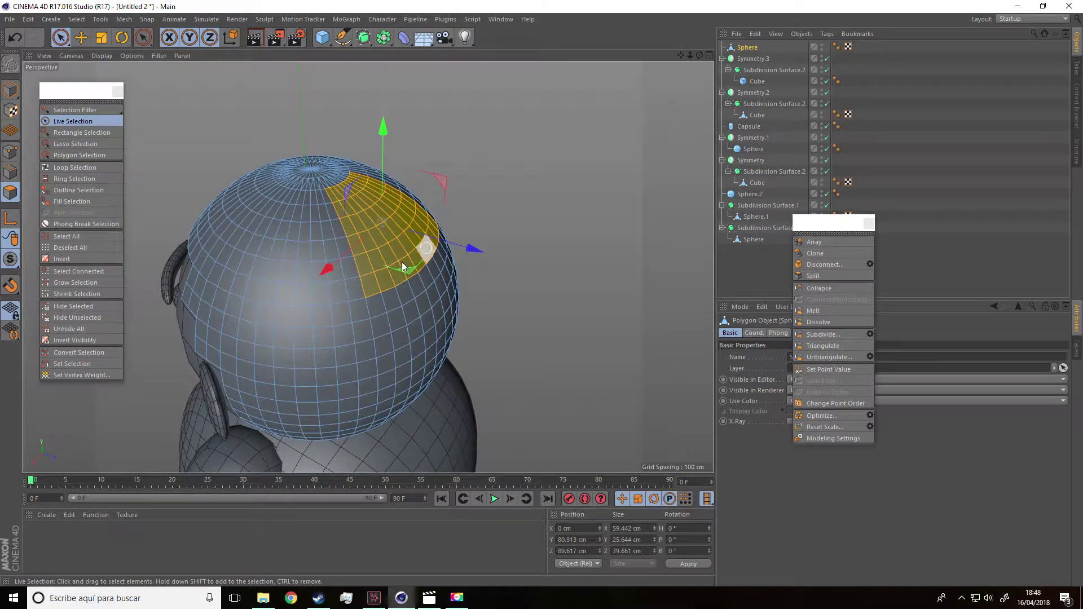
{"action": "right_click", "coordinate": [398, 279]}
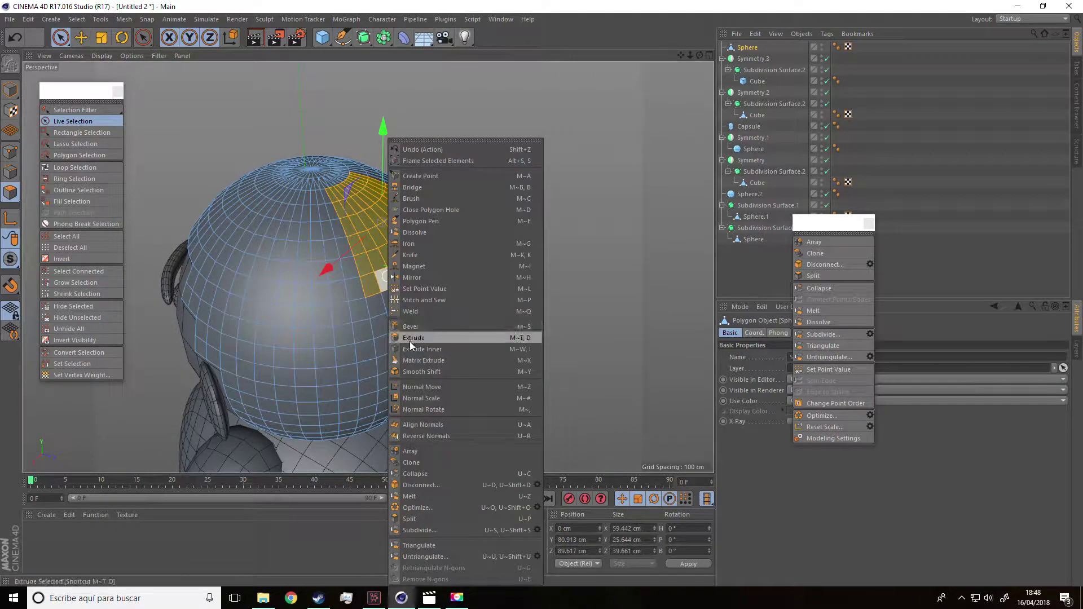
Extrude the selected polygons upward by about 37 into a tall crest
{"action": "left_click", "coordinate": [409, 341]}
{"action": "left_click_drag", "start_coordinate": [440, 344], "coordinate": [477, 347], "text": "alt"}
{"action": "left_click_drag", "start_coordinate": [378, 274], "coordinate": [451, 273]}
{"action": "mouse_move", "coordinate": [372, 316]}
{"action": "left_mouse_down", "text": "alt"}
{"action": "mouse_move", "coordinate": [381, 351]}
{"action": "mouse_move", "coordinate": [415, 326]}
{"action": "mouse_move", "coordinate": [371, 331]}
{"action": "mouse_move", "coordinate": [415, 338]}
{"action": "mouse_move", "coordinate": [483, 298]}
{"action": "left_mouse_up", "text": "alt"}
{"action": "scroll", "coordinate": [482, 298], "scroll_direction": "up", "scroll_amount": 3}
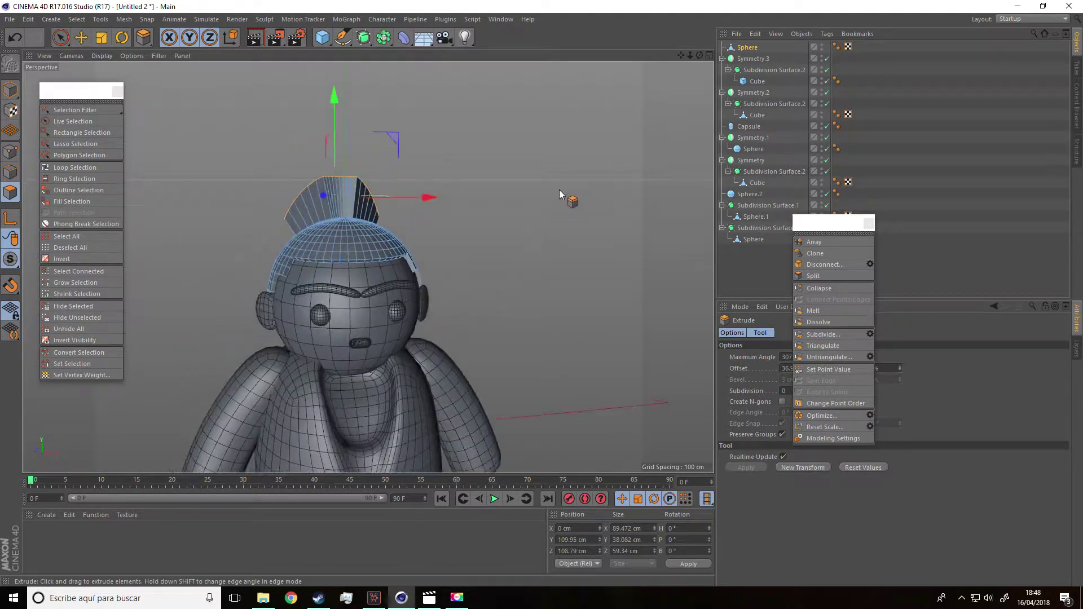
{"action": "left_click", "coordinate": [750, 51]}
{"action": "left_click_drag", "start_coordinate": [507, 134], "coordinate": [414, 173], "text": "alt"}
{"action": "scroll", "coordinate": [289, 248], "scroll_direction": "up", "scroll_amount": 5}
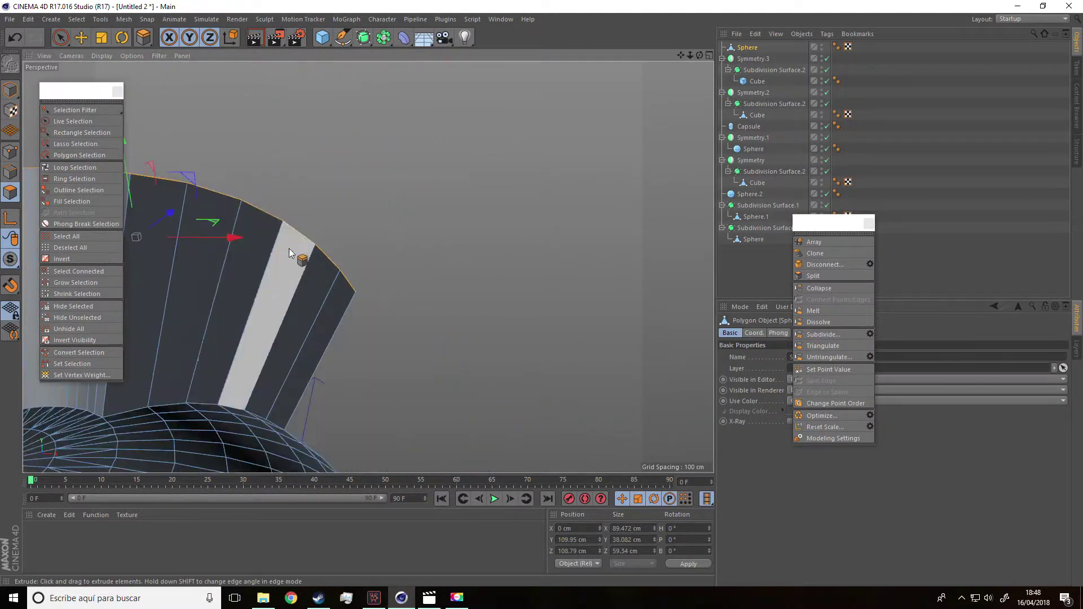
{"action": "left_click_drag", "start_coordinate": [289, 248], "coordinate": [523, 208], "text": "alt"}
{"action": "scroll", "coordinate": [522, 208], "scroll_direction": "down", "scroll_amount": 4}
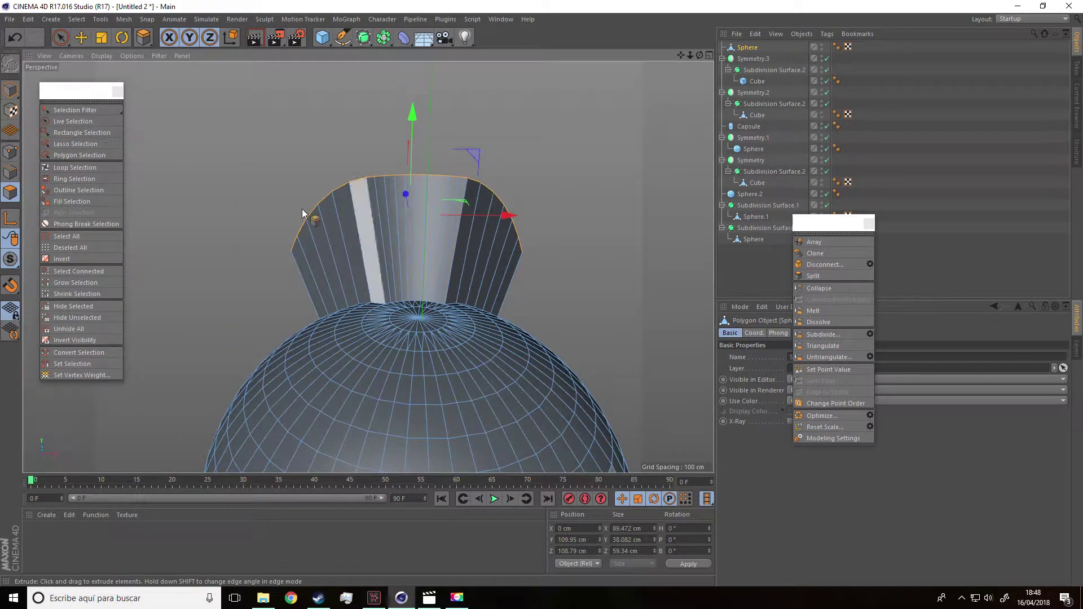
Ring-select vertical edges on the crest, inspect the edge rings, then deselect them
{"action": "left_click", "coordinate": [96, 175]}
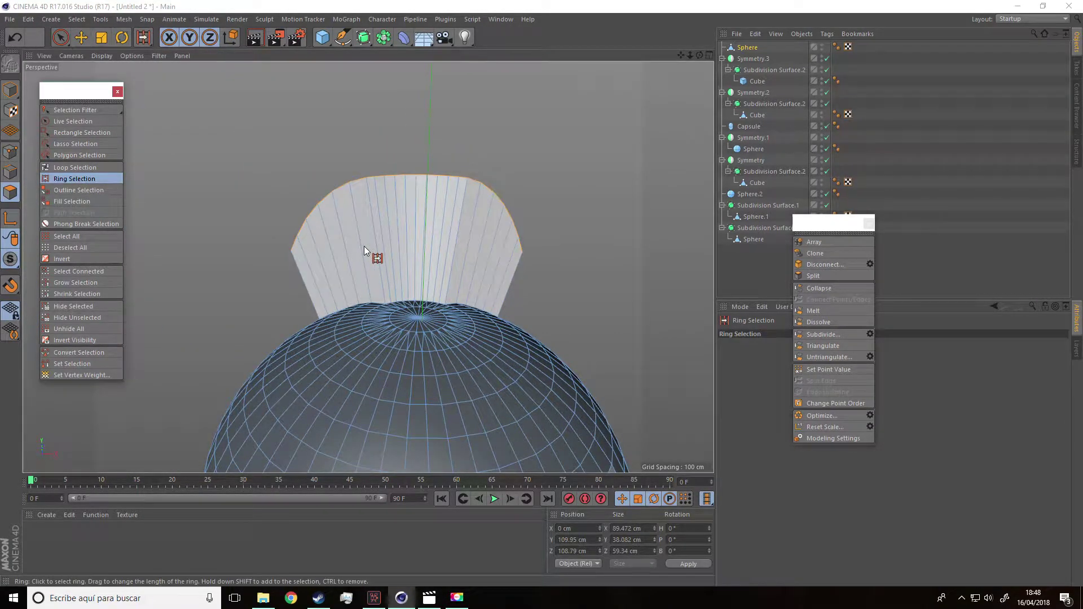
{"action": "left_click", "coordinate": [10, 171]}
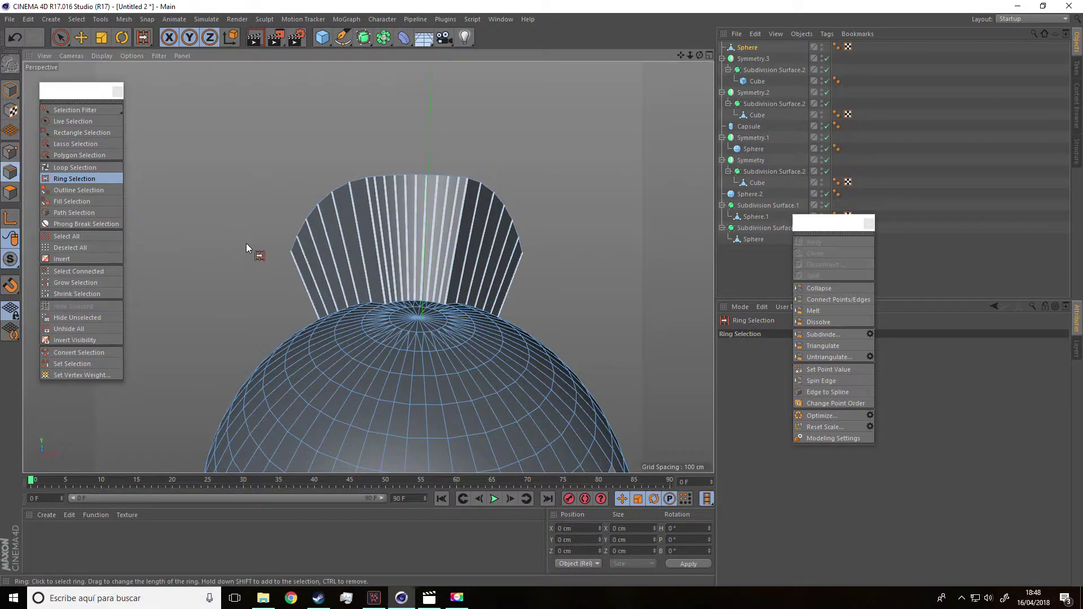
{"action": "left_click", "coordinate": [415, 269]}
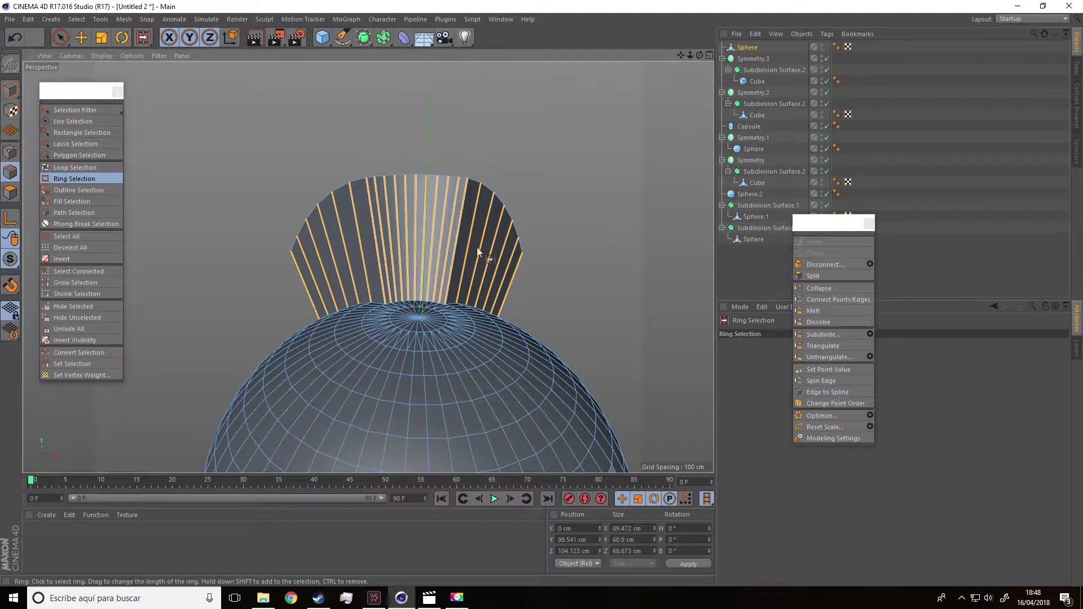
{"action": "left_click", "coordinate": [834, 300]}
{"action": "left_click_drag", "start_coordinate": [561, 310], "coordinate": [368, 261], "text": "alt"}
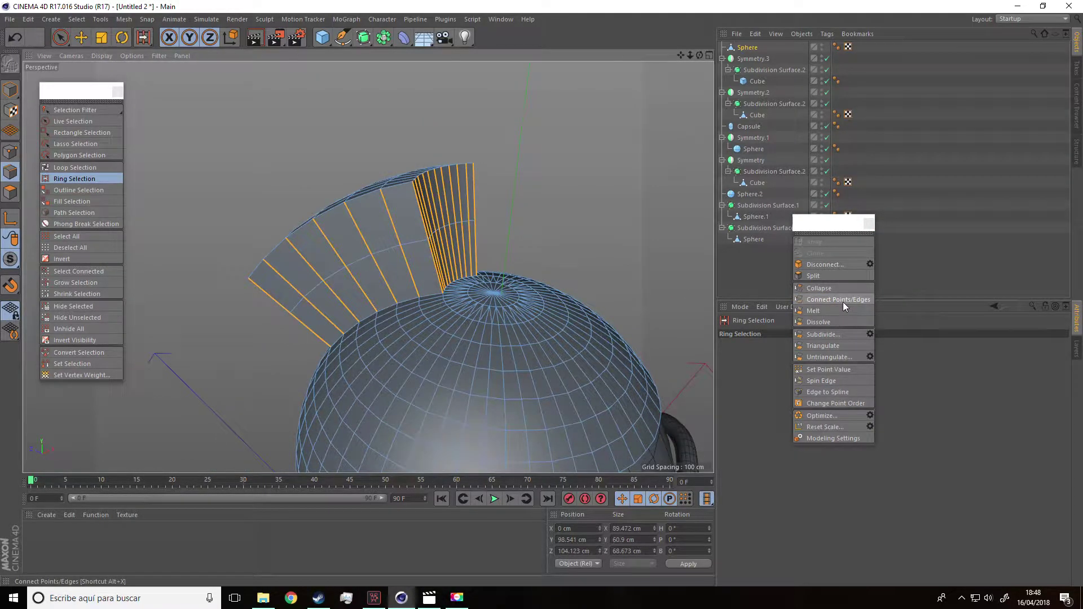
{"action": "left_click_drag", "start_coordinate": [398, 238], "coordinate": [334, 246], "text": "alt"}
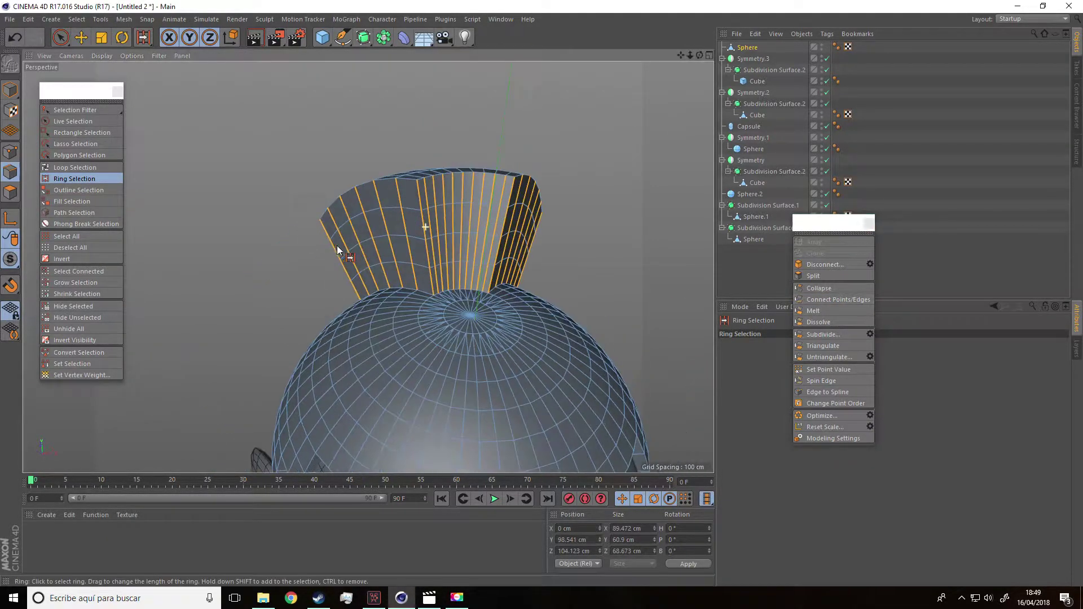
{"action": "scroll", "coordinate": [334, 246], "scroll_direction": "down", "scroll_amount": 5}
{"action": "left_click", "coordinate": [60, 37]}
{"action": "left_click", "coordinate": [682, 176]}
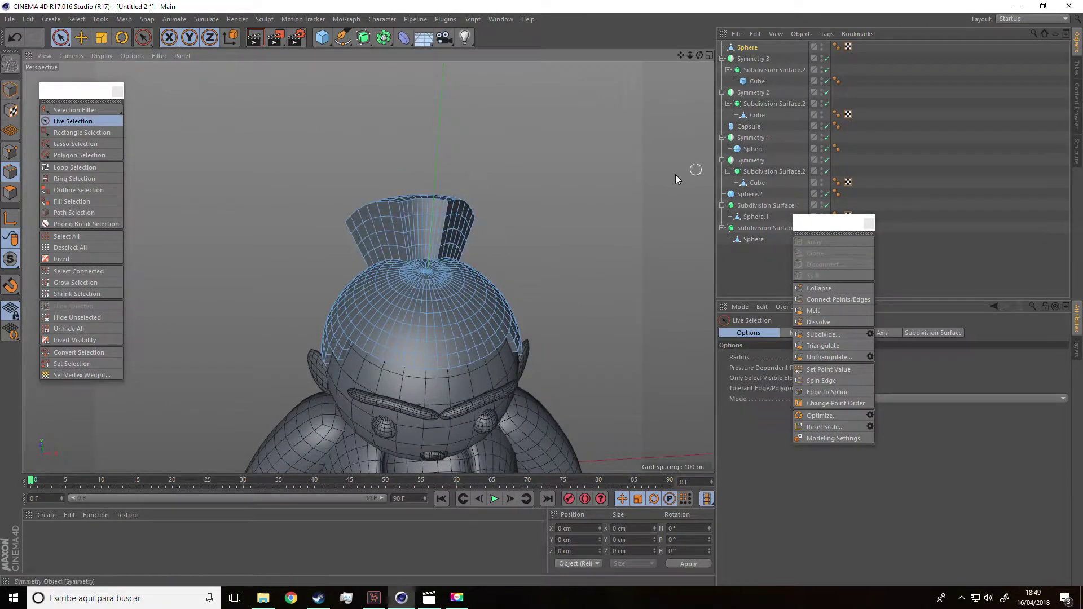
Wrap the head sphere in a new Subdivision Surface generator
{"action": "left_click_drag", "start_coordinate": [683, 177], "coordinate": [626, 165], "text": "alt"}
{"action": "left_click", "coordinate": [757, 47]}
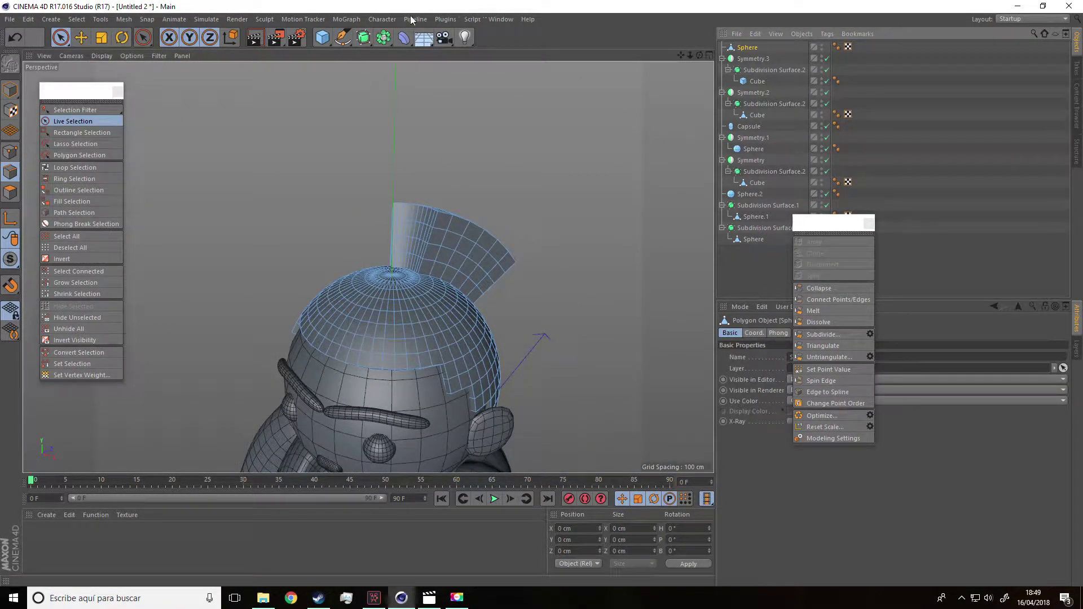
{"action": "left_click", "coordinate": [366, 41]}
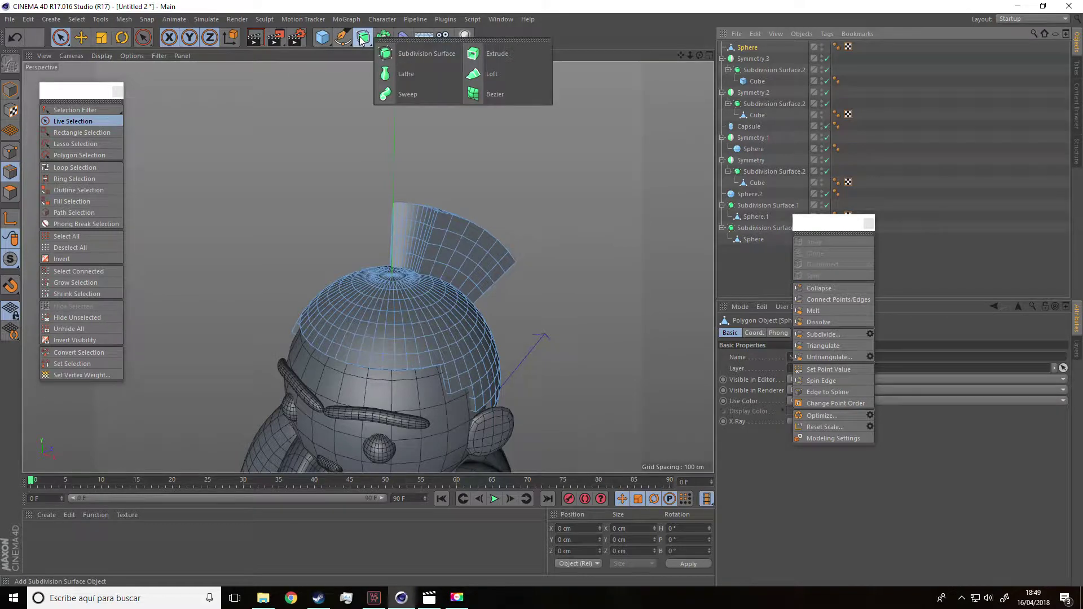
{"action": "left_click", "coordinate": [367, 40], "text": "alt"}
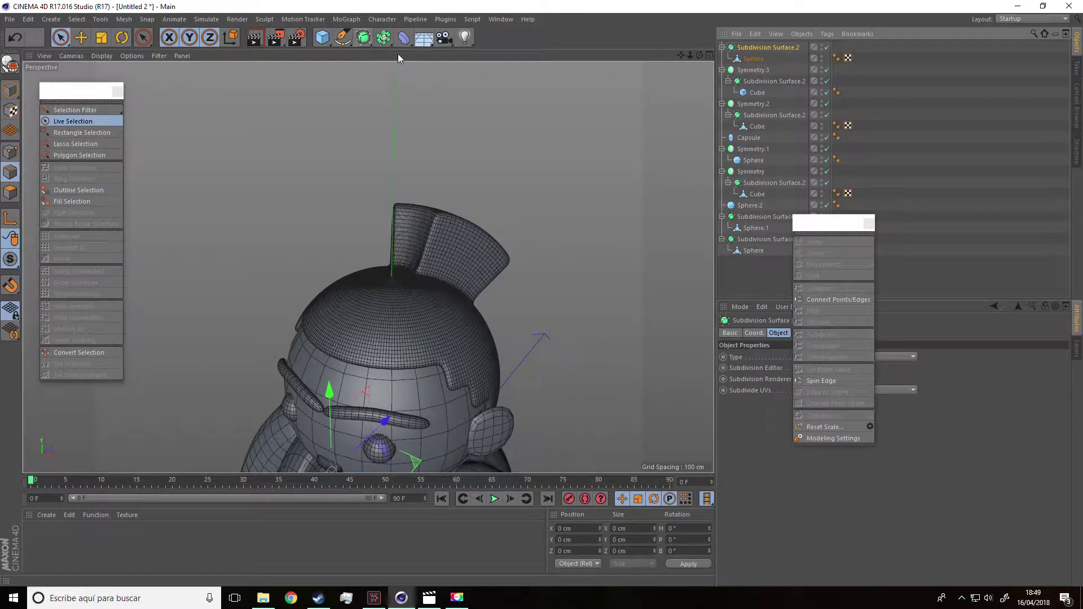
{"action": "left_click_drag", "start_coordinate": [398, 53], "coordinate": [435, 176], "text": "alt"}
{"action": "scroll", "coordinate": [585, 235], "scroll_direction": "up", "scroll_amount": 2}
{"action": "left_click_drag", "start_coordinate": [553, 191], "coordinate": [285, 230], "text": "alt"}
{"action": "scroll", "coordinate": [285, 229], "scroll_direction": "up", "scroll_amount": 5}
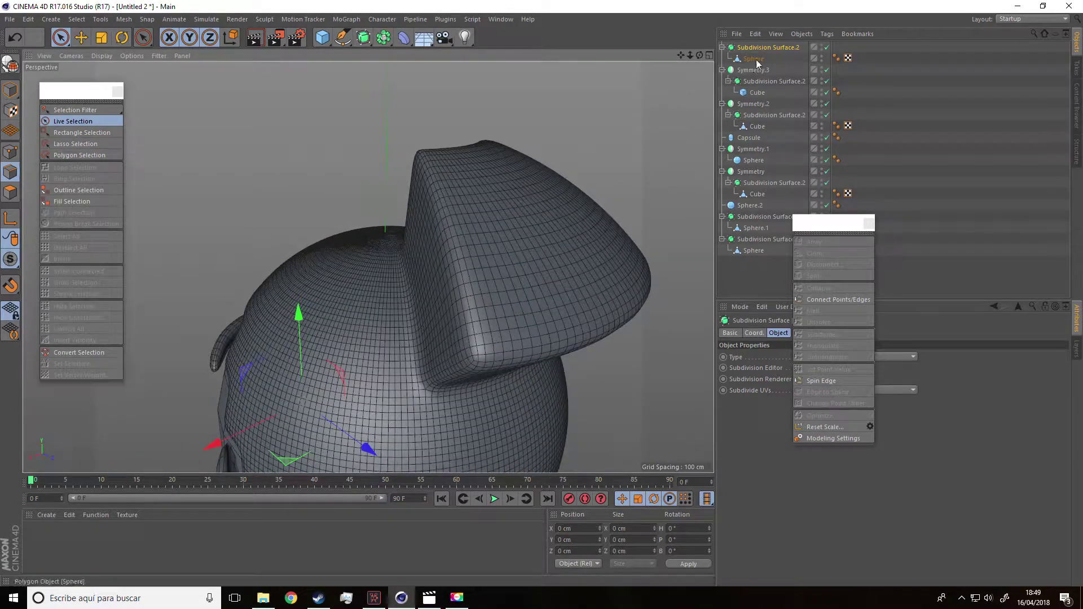
Set the Subdivision Surface's Subdivision Editor to 1 and inspect the coarser crest
{"action": "mouse_move", "coordinate": [866, 224]}
{"action": "left_mouse_down"}
{"action": "mouse_move", "coordinate": [949, 179]}
{"action": "mouse_move", "coordinate": [1027, 68]}
{"action": "left_mouse_up"}
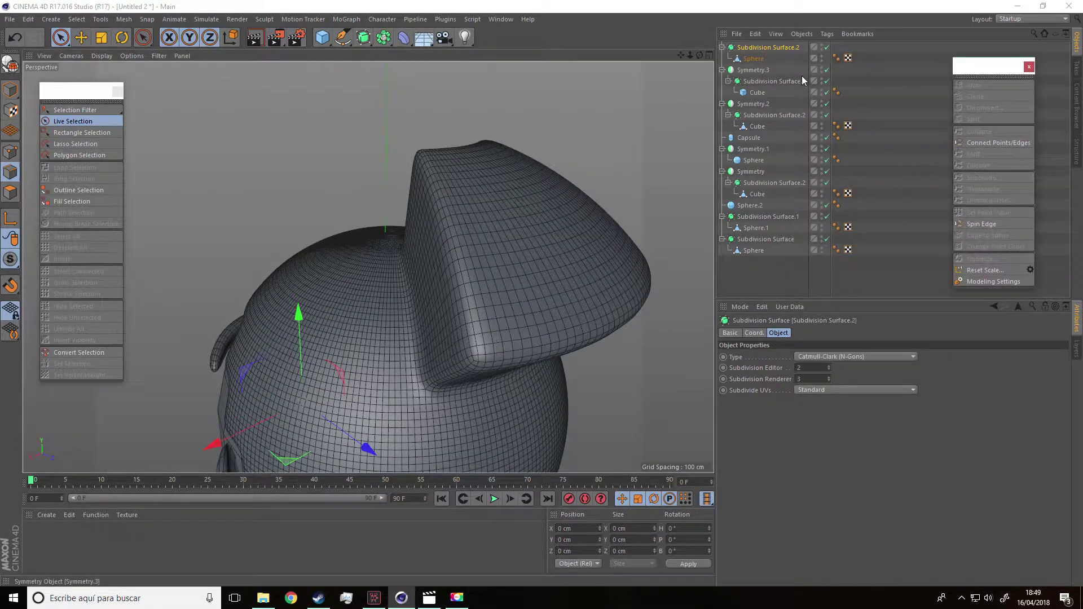
{"action": "left_click", "coordinate": [829, 370]}
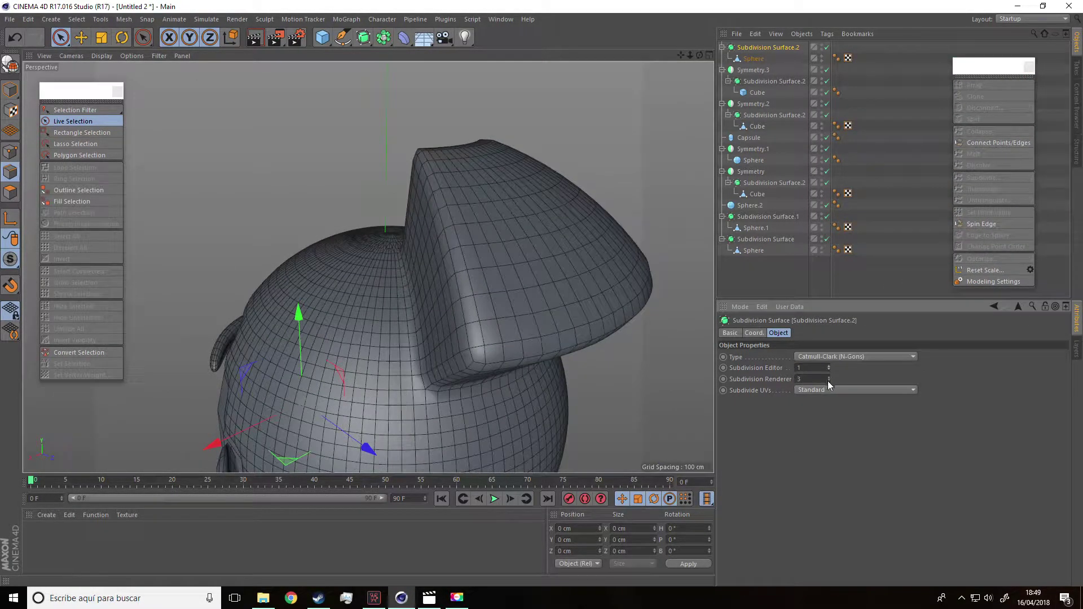
{"action": "scroll", "coordinate": [394, 312], "scroll_direction": "up", "scroll_amount": 4}
{"action": "mouse_move", "coordinate": [555, 298]}
{"action": "left_mouse_down", "text": "alt"}
{"action": "mouse_move", "coordinate": [447, 274]}
{"action": "mouse_move", "coordinate": [423, 307]}
{"action": "mouse_move", "coordinate": [416, 293]}
{"action": "mouse_move", "coordinate": [445, 248]}
{"action": "left_mouse_up", "text": "alt"}
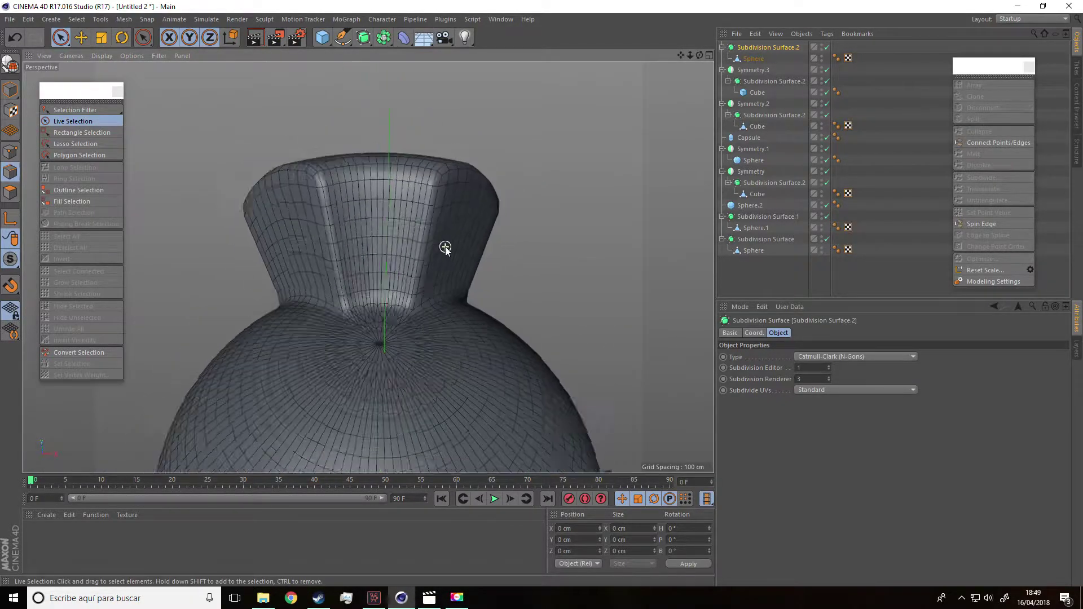
{"action": "scroll", "coordinate": [445, 246], "scroll_direction": "down", "scroll_amount": 3}
{"action": "scroll", "coordinate": [431, 255], "scroll_direction": "down", "scroll_amount": 3}
{"action": "scroll", "coordinate": [461, 285], "scroll_direction": "down", "scroll_amount": 2}
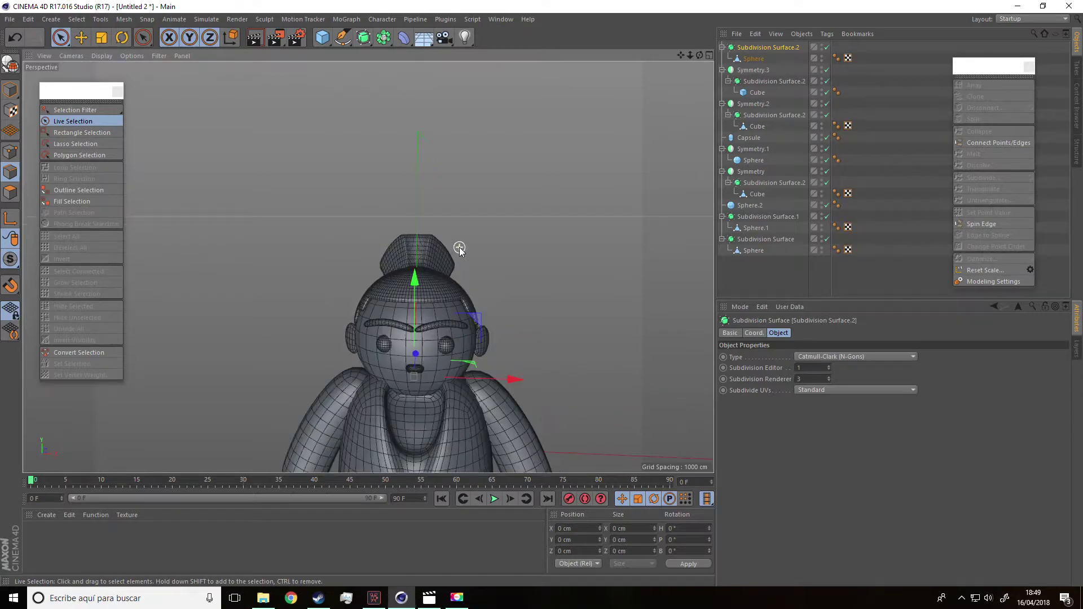
{"action": "scroll", "coordinate": [460, 247], "scroll_direction": "up", "scroll_amount": 2}
{"action": "scroll", "coordinate": [449, 267], "scroll_direction": "up", "scroll_amount": 2}
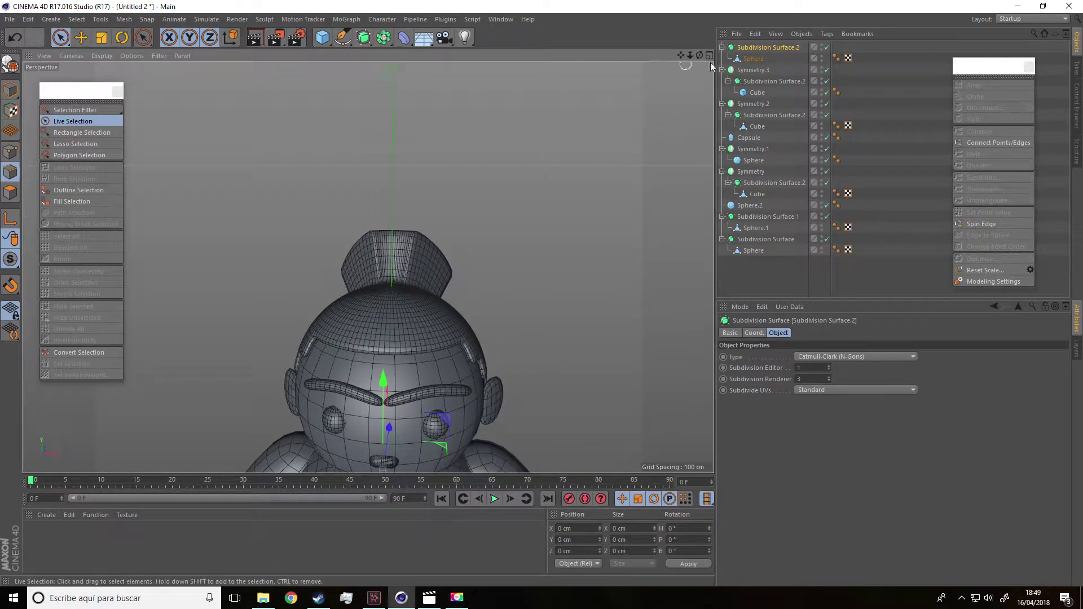
{"action": "left_click", "coordinate": [765, 61]}
Select polygon patches on both sides of the crest and scale them wider
{"action": "scroll", "coordinate": [442, 238], "scroll_direction": "up", "scroll_amount": 5}
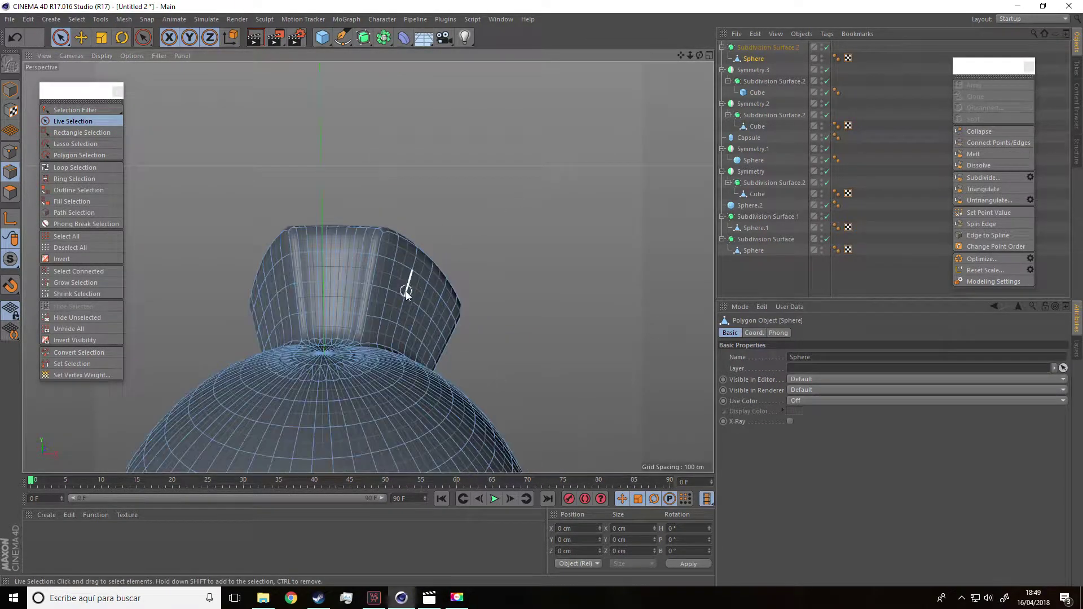
{"action": "left_click_drag", "start_coordinate": [411, 279], "coordinate": [543, 257], "text": "alt"}
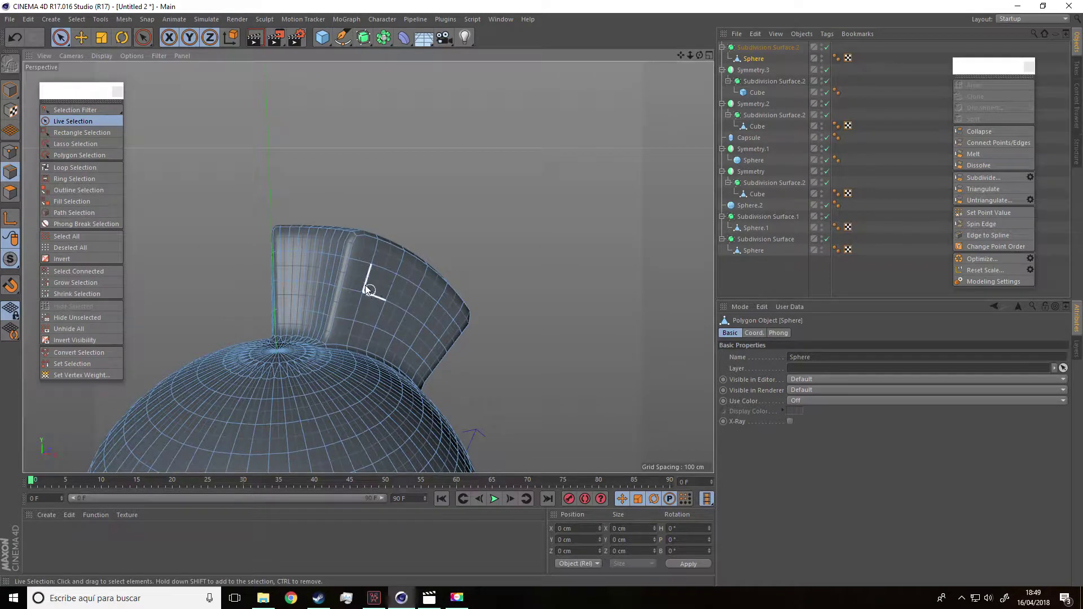
{"action": "left_click_drag", "start_coordinate": [390, 287], "coordinate": [406, 319]}
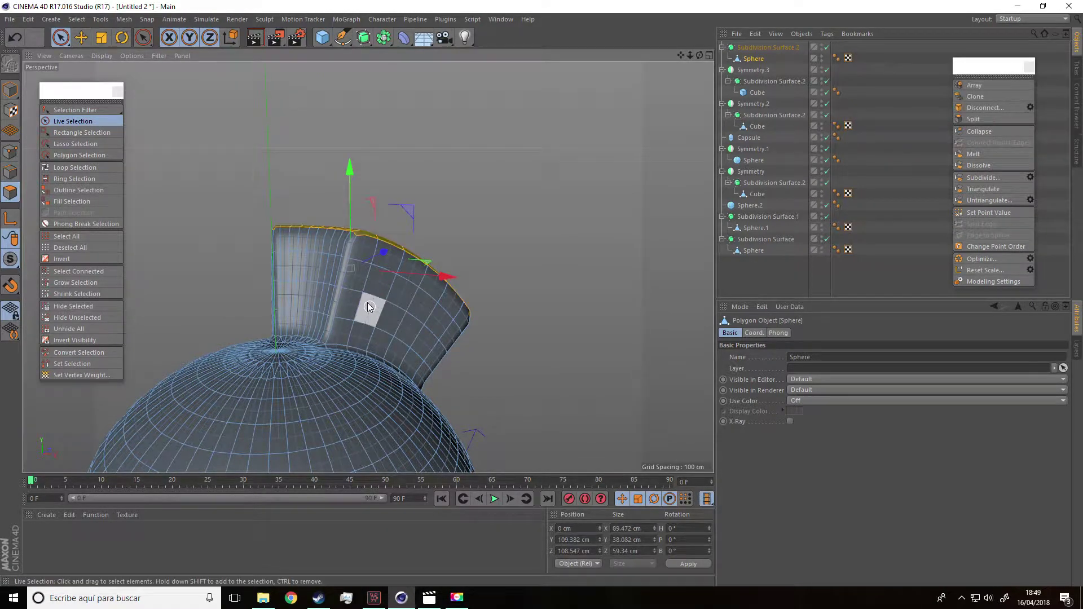
{"action": "left_click_drag", "start_coordinate": [439, 345], "coordinate": [393, 299], "text": "alt"}
{"action": "mouse_move", "coordinate": [313, 299]}
{"action": "left_mouse_down"}
{"action": "mouse_move", "coordinate": [217, 380]}
{"action": "mouse_move", "coordinate": [172, 62]}
{"action": "left_mouse_up"}
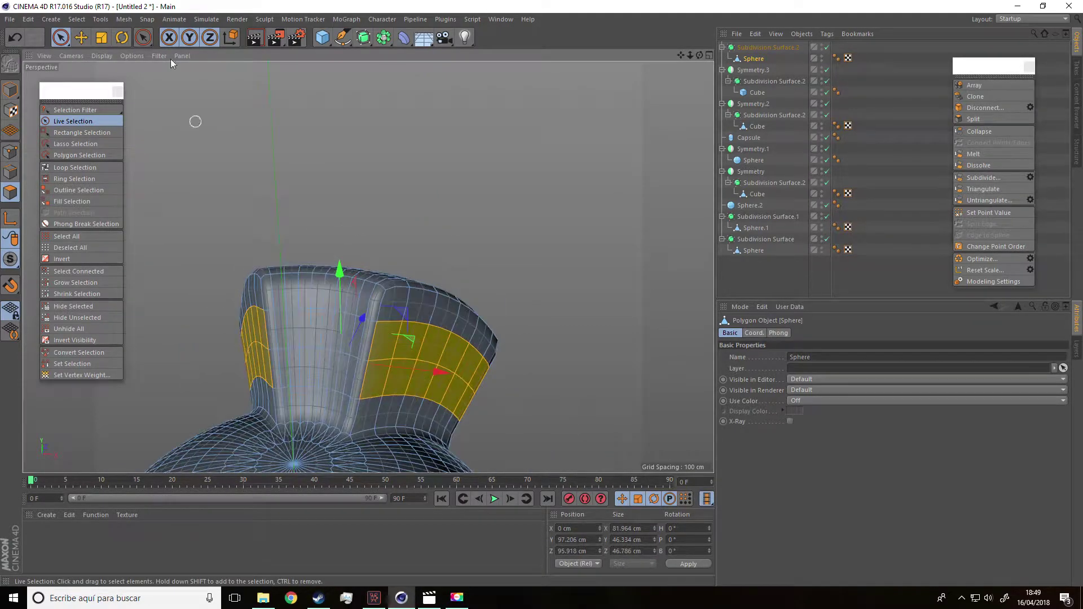
{"action": "left_click", "coordinate": [102, 38]}
{"action": "left_click_drag", "start_coordinate": [441, 376], "coordinate": [470, 392]}
{"action": "mouse_move", "coordinate": [457, 347]}
{"action": "left_mouse_down", "text": "alt"}
{"action": "mouse_move", "coordinate": [475, 330]}
{"action": "mouse_move", "coordinate": [452, 374]}
{"action": "left_mouse_up", "text": "alt"}
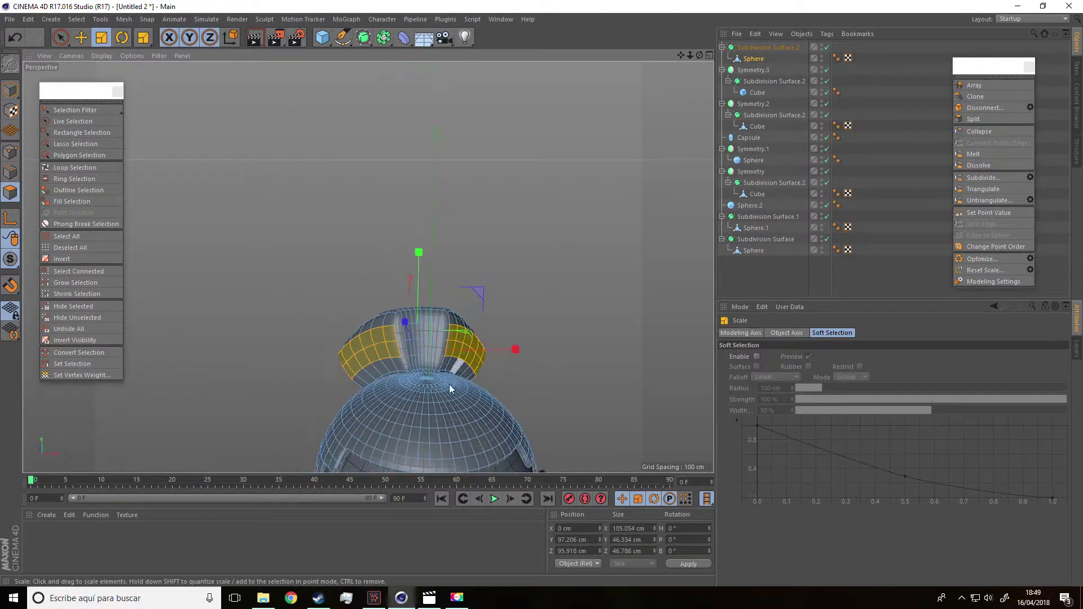
{"action": "scroll", "coordinate": [455, 311], "scroll_direction": "up", "scroll_amount": 3}
{"action": "scroll", "coordinate": [427, 344], "scroll_direction": "up", "scroll_amount": 3}
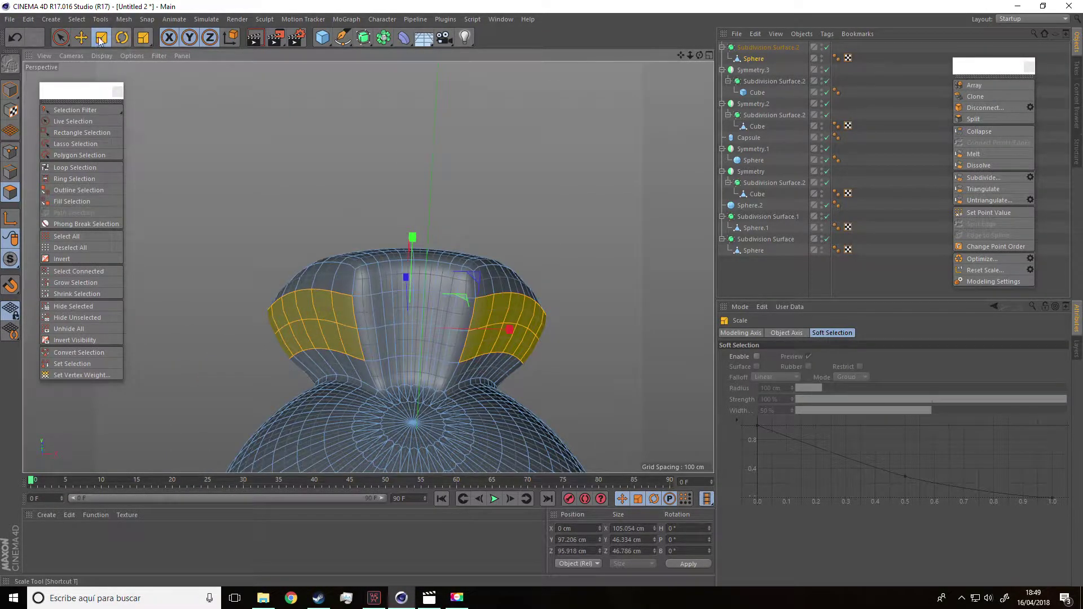
Select a small patch on the crest's front and move it back a few centimetres
{"action": "left_click", "coordinate": [68, 37]}
{"action": "left_click", "coordinate": [398, 307]}
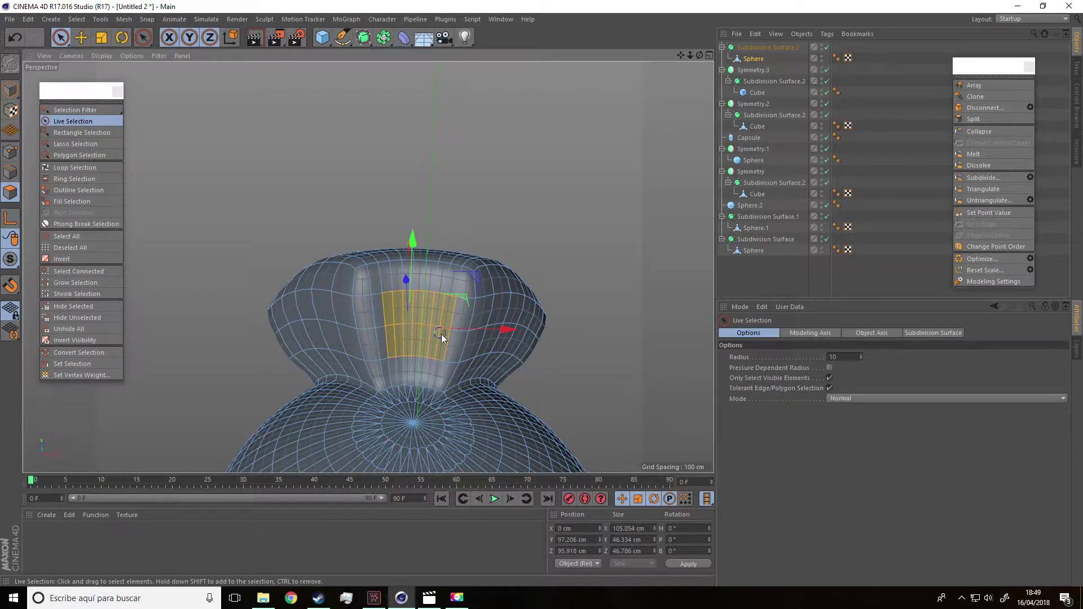
{"action": "mouse_move", "coordinate": [387, 282]}
{"action": "left_mouse_down", "text": "alt"}
{"action": "mouse_move", "coordinate": [382, 330]}
{"action": "mouse_move", "coordinate": [340, 377]}
{"action": "left_mouse_up", "text": "alt"}
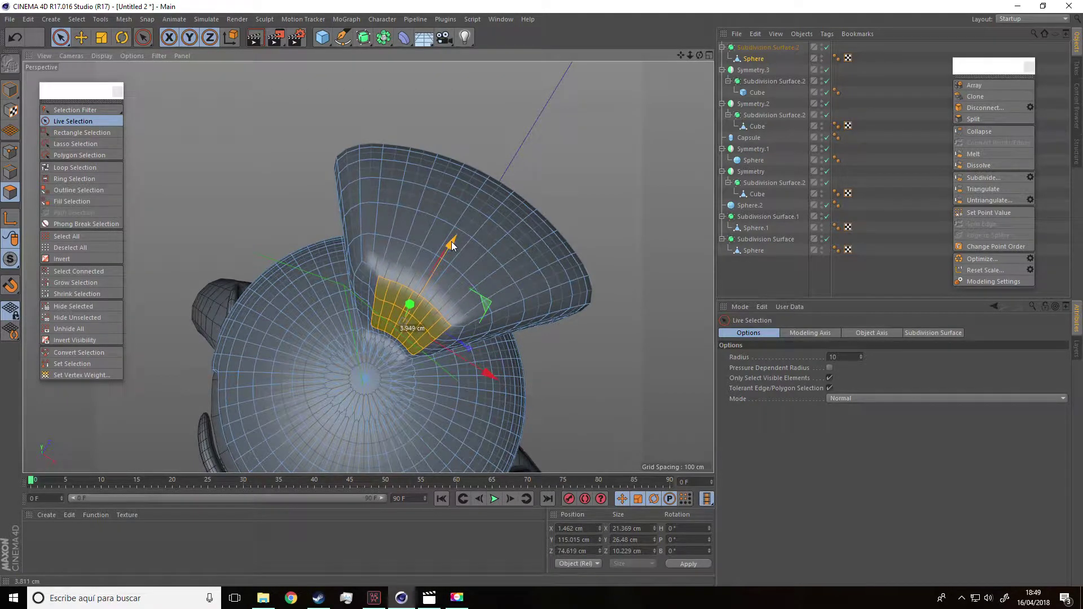
{"action": "left_click_drag", "start_coordinate": [430, 309], "coordinate": [403, 354], "text": "alt"}
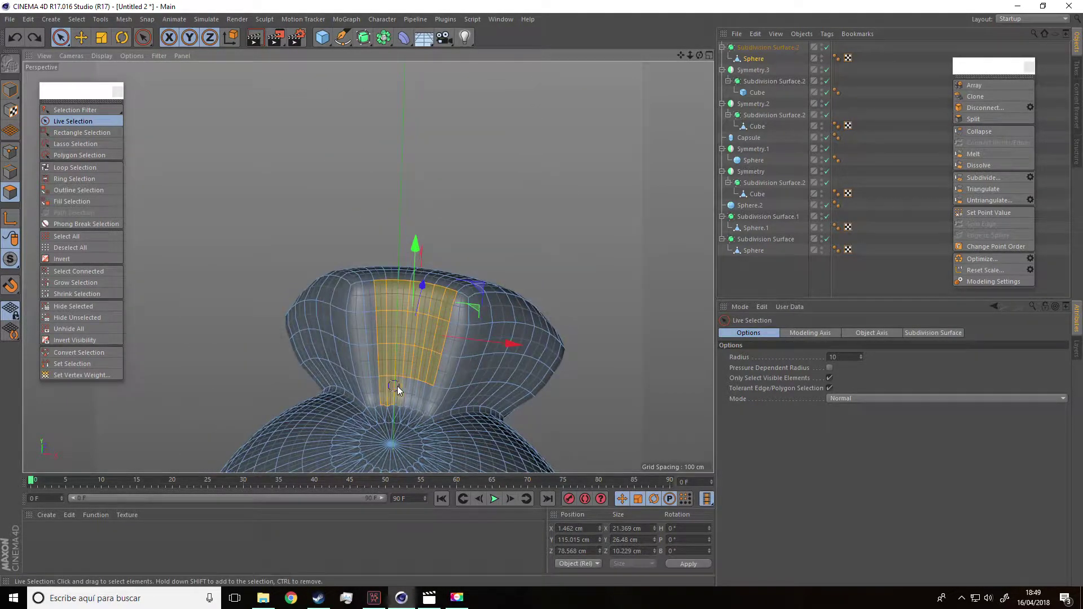
{"action": "left_click_drag", "start_coordinate": [425, 387], "coordinate": [449, 353], "text": "alt"}
{"action": "left_click_drag", "start_coordinate": [522, 324], "coordinate": [509, 328]}
{"action": "left_click_drag", "start_coordinate": [509, 329], "coordinate": [585, 276], "text": "alt"}
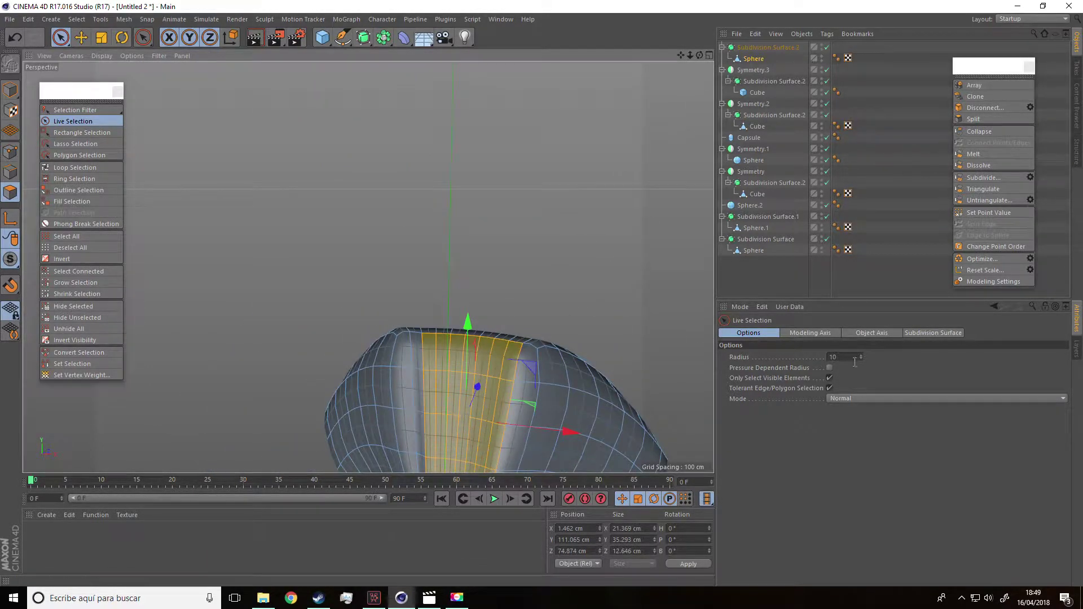
{"action": "left_click", "coordinate": [766, 48]}
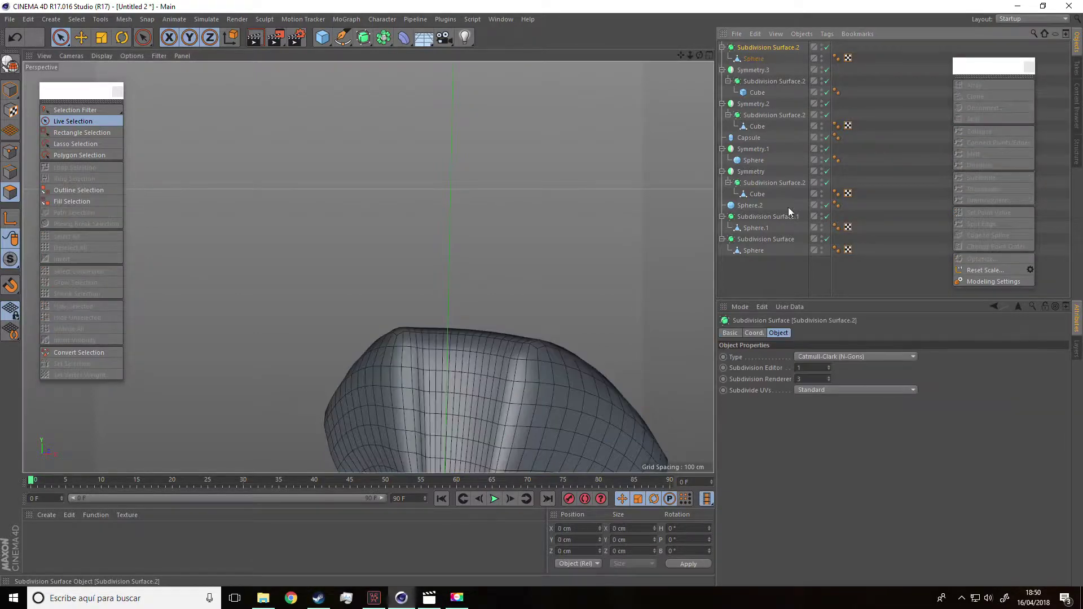
Set Subdivision Surface.2's Subdivision Editor to 2 and orbit around the smoother head and crest
{"action": "left_click", "coordinate": [829, 366]}
{"action": "scroll", "coordinate": [554, 322], "scroll_direction": "down", "scroll_amount": 3}
{"action": "scroll", "coordinate": [468, 109], "scroll_direction": "down", "scroll_amount": 3}
{"action": "scroll", "coordinate": [532, 218], "scroll_direction": "down", "scroll_amount": 3}
{"action": "mouse_move", "coordinate": [533, 218]}
{"action": "left_mouse_down", "text": "alt"}
{"action": "mouse_move", "coordinate": [652, 254]}
{"action": "mouse_move", "coordinate": [555, 220]}
{"action": "mouse_move", "coordinate": [358, 194]}
{"action": "mouse_move", "coordinate": [568, 140]}
{"action": "mouse_move", "coordinate": [507, 164]}
{"action": "mouse_move", "coordinate": [369, 269]}
{"action": "mouse_move", "coordinate": [399, 157]}
{"action": "left_mouse_up", "text": "alt"}
{"action": "scroll", "coordinate": [358, 194], "scroll_direction": "up", "scroll_amount": 5}
{"action": "scroll", "coordinate": [510, 235], "scroll_direction": "down", "scroll_amount": 5}
{"action": "left_click_drag", "start_coordinate": [520, 242], "coordinate": [462, 171], "text": "alt"}
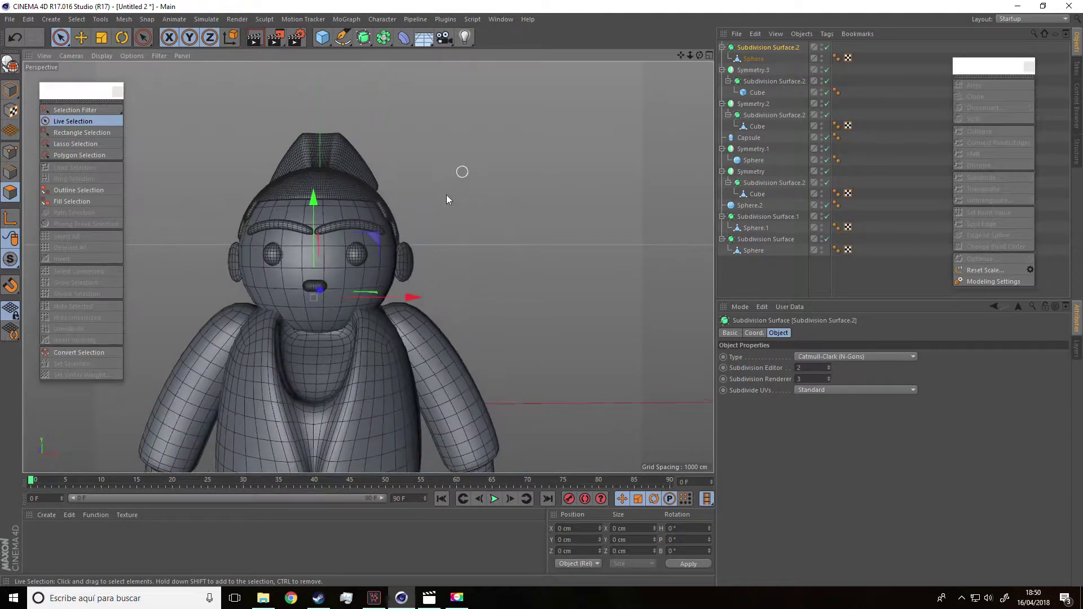
{"action": "mouse_move", "coordinate": [461, 222]}
{"action": "left_mouse_down", "text": "alt"}
{"action": "mouse_move", "coordinate": [592, 222]}
{"action": "mouse_move", "coordinate": [474, 243]}
{"action": "mouse_move", "coordinate": [368, 214]}
{"action": "mouse_move", "coordinate": [395, 209]}
{"action": "mouse_move", "coordinate": [358, 192]}
{"action": "left_mouse_up", "text": "alt"}
{"action": "scroll", "coordinate": [541, 225], "scroll_direction": "down", "scroll_amount": 3}
{"action": "scroll", "coordinate": [368, 214], "scroll_direction": "up", "scroll_amount": 3}
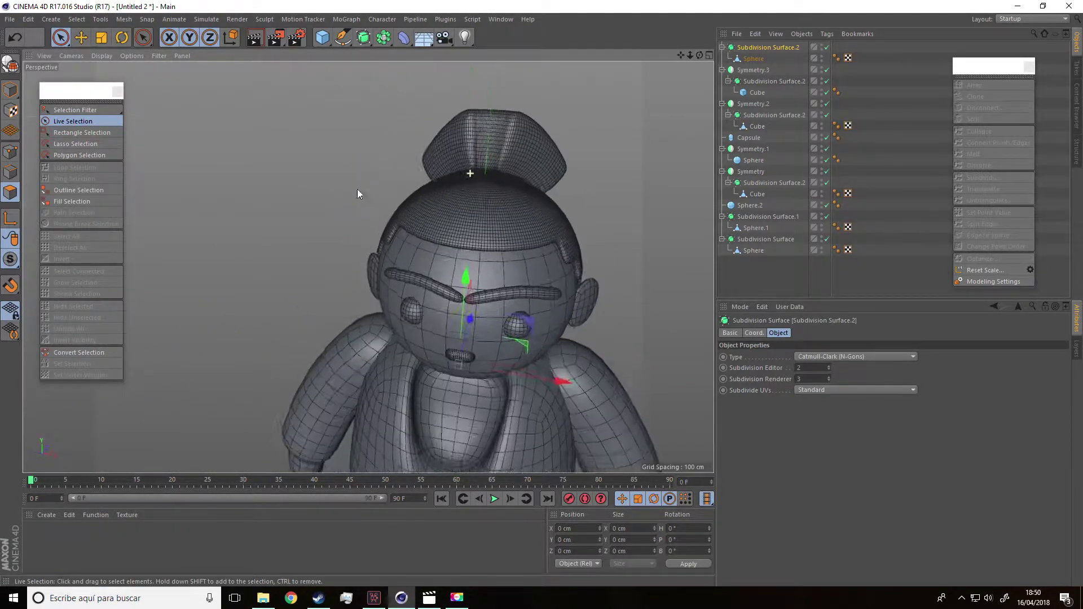
{"action": "scroll", "coordinate": [358, 192], "scroll_direction": "up", "scroll_amount": 3}
{"action": "scroll", "coordinate": [429, 171], "scroll_direction": "down", "scroll_amount": 3}
{"action": "scroll", "coordinate": [482, 201], "scroll_direction": "down", "scroll_amount": 3}
{"action": "scroll", "coordinate": [508, 193], "scroll_direction": "up", "scroll_amount": 3}
{"action": "scroll", "coordinate": [471, 182], "scroll_direction": "up", "scroll_amount": 1}
{"action": "scroll", "coordinate": [472, 183], "scroll_direction": "up", "scroll_amount": 3}
{"action": "left_click_drag", "start_coordinate": [426, 135], "coordinate": [284, 173], "text": "alt"}
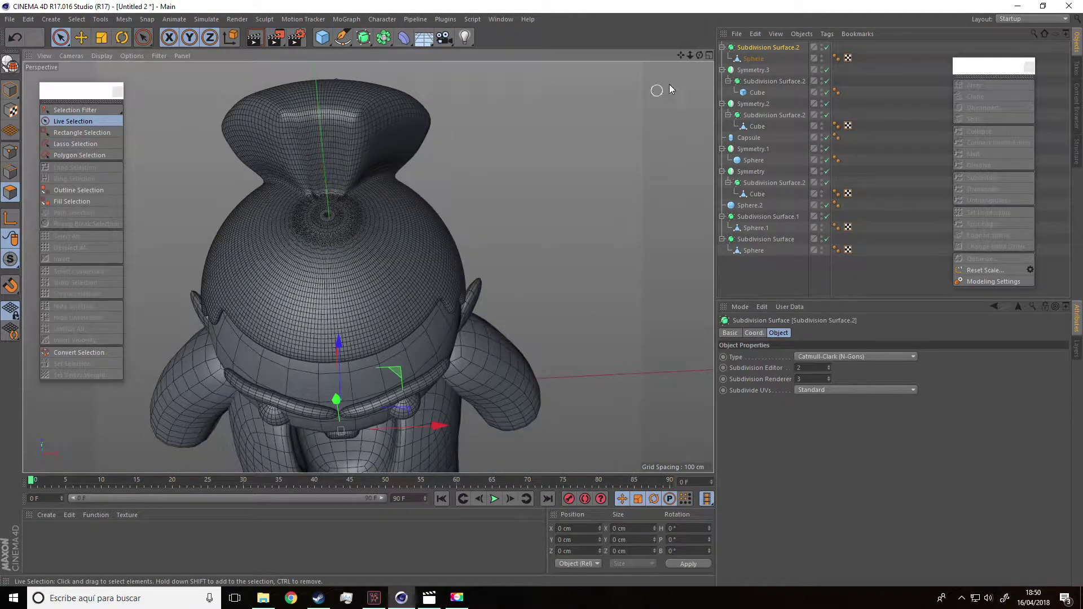
{"action": "left_click", "coordinate": [329, 140]}
Select two side strips on the topknot and scale them to about 107%
{"action": "left_click_drag", "start_coordinate": [272, 144], "coordinate": [296, 133], "text": "alt"}
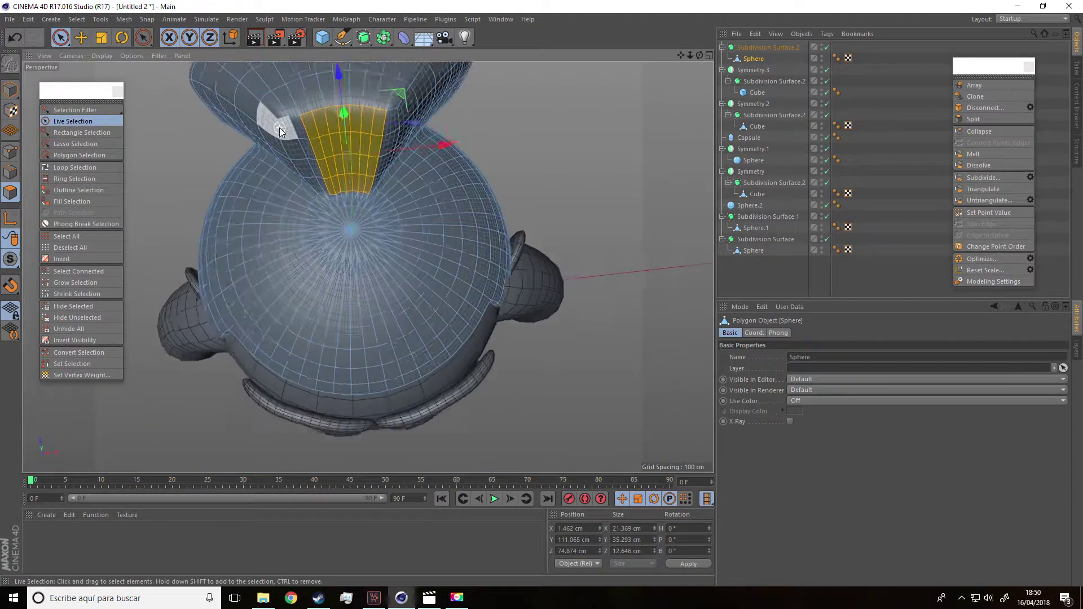
{"action": "left_click", "coordinate": [306, 161]}
{"action": "mouse_move", "coordinate": [322, 190]}
{"action": "left_mouse_down", "text": "alt"}
{"action": "mouse_move", "coordinate": [416, 130]}
{"action": "mouse_move", "coordinate": [484, 135]}
{"action": "mouse_move", "coordinate": [416, 128]}
{"action": "left_mouse_up", "text": "alt"}
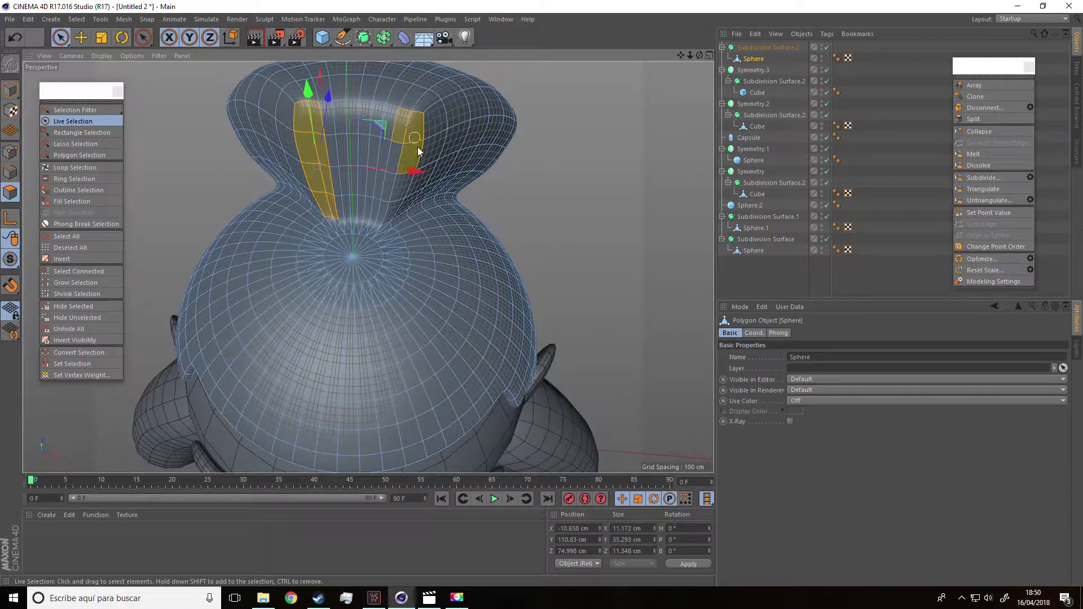
{"action": "key", "text": "ctrl+z"}
{"action": "key", "text": "ctrl+z"}
{"action": "key", "text": "ctrl+z"}
{"action": "left_click_drag", "start_coordinate": [433, 148], "coordinate": [418, 199], "text": "alt"}
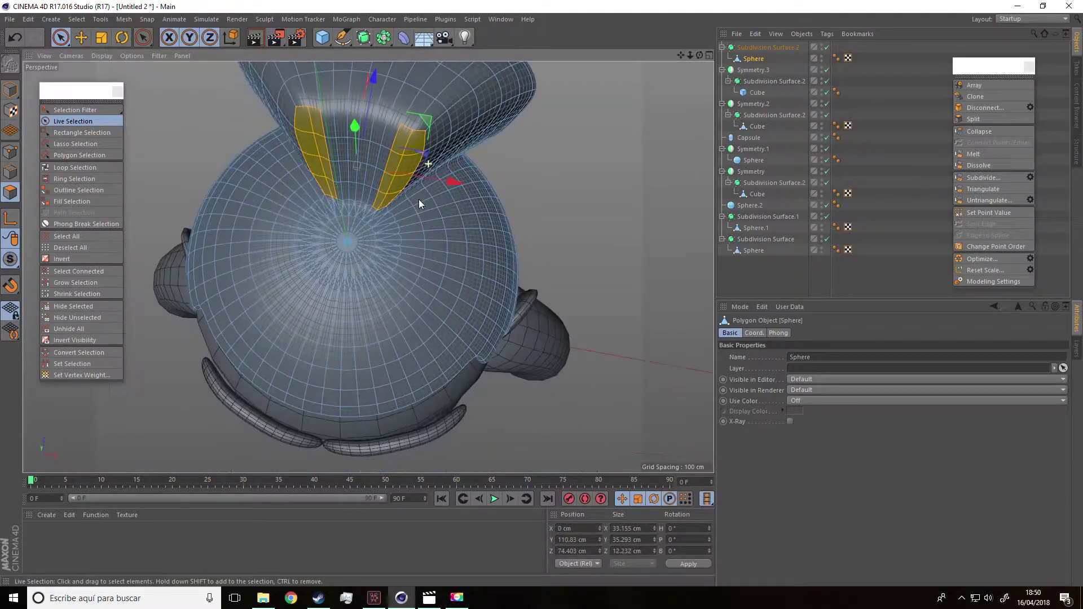
{"action": "left_click", "coordinate": [104, 39]}
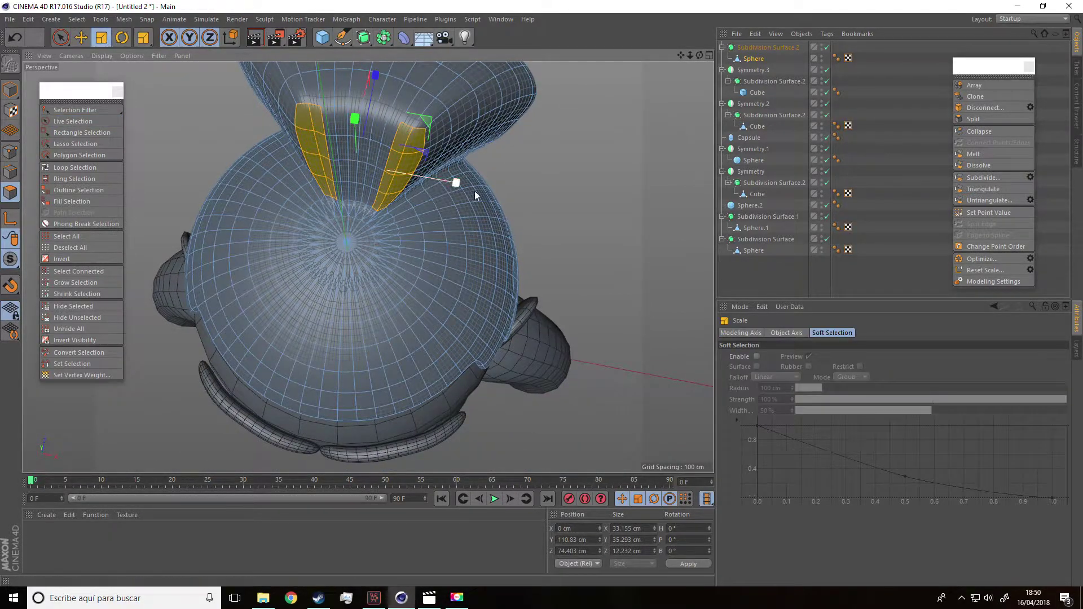
{"action": "left_click_drag", "start_coordinate": [460, 182], "coordinate": [466, 186]}
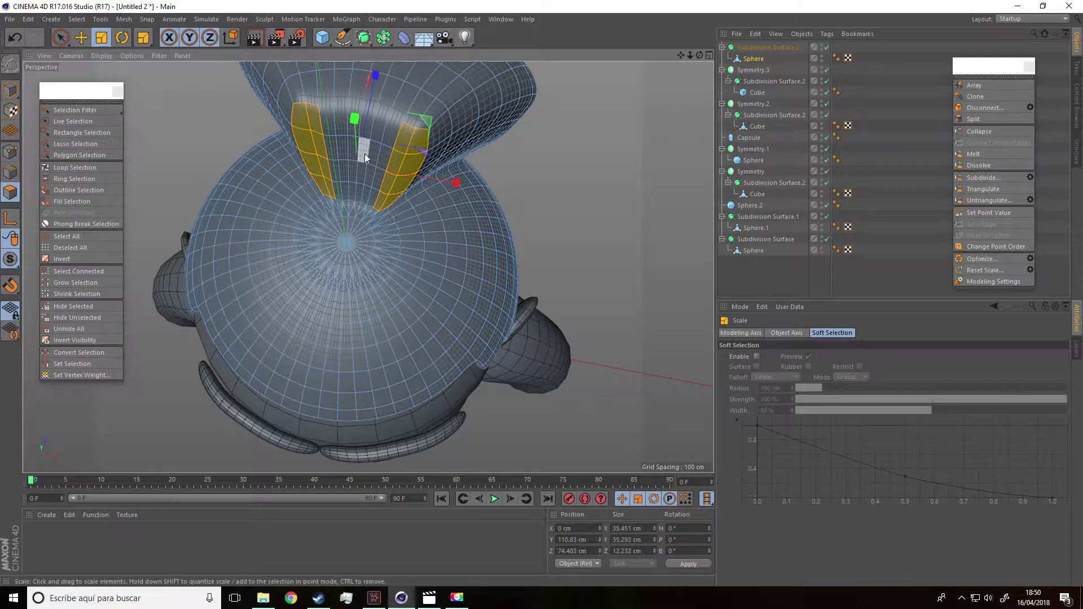
Select the band at the topknot's base, raise it, narrow it slightly, then deselect
{"action": "left_click_drag", "start_coordinate": [372, 90], "coordinate": [412, 117], "text": "alt"}
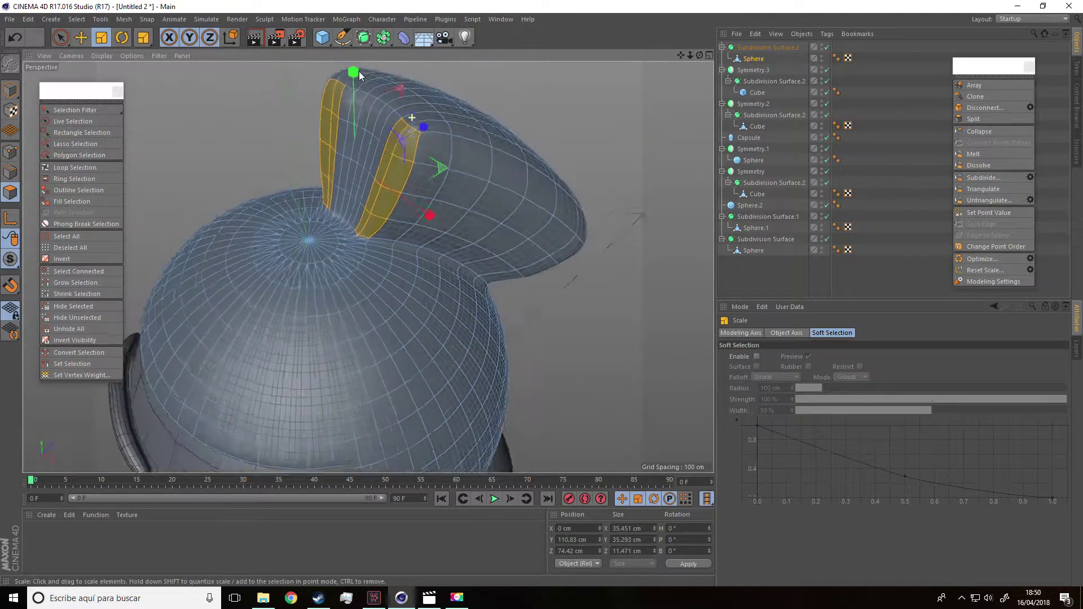
{"action": "scroll", "coordinate": [570, 249], "scroll_direction": "down", "scroll_amount": 5}
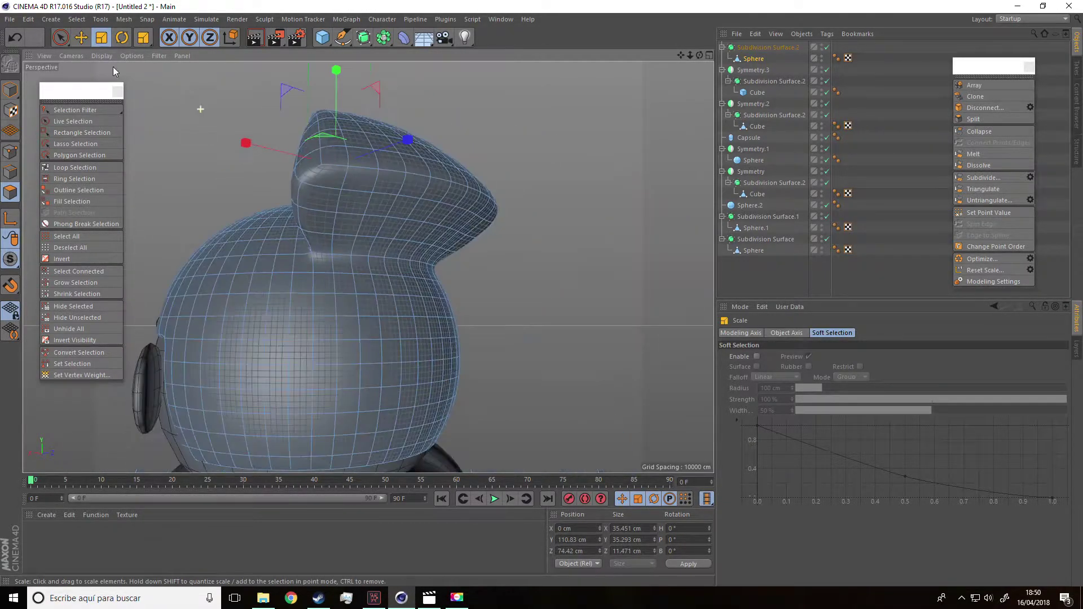
{"action": "left_click", "coordinate": [62, 39]}
{"action": "mouse_move", "coordinate": [359, 219]}
{"action": "left_mouse_down"}
{"action": "mouse_move", "coordinate": [449, 225]}
{"action": "mouse_move", "coordinate": [401, 244]}
{"action": "left_mouse_up"}
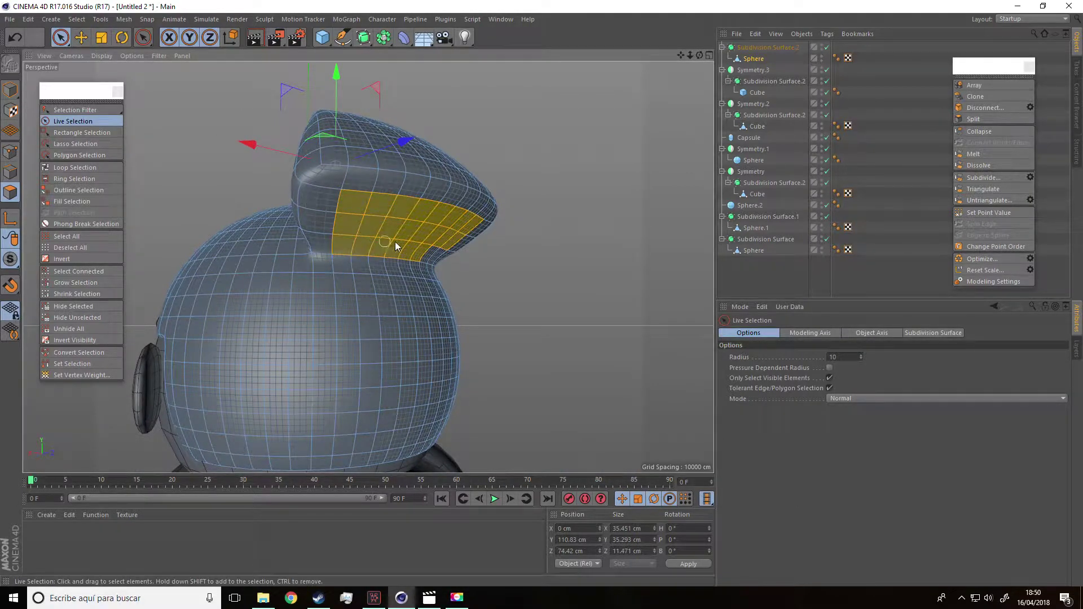
{"action": "mouse_move", "coordinate": [435, 252]}
{"action": "left_mouse_down", "text": "alt"}
{"action": "mouse_move", "coordinate": [356, 213]}
{"action": "mouse_move", "coordinate": [371, 329]}
{"action": "left_mouse_up", "text": "alt"}
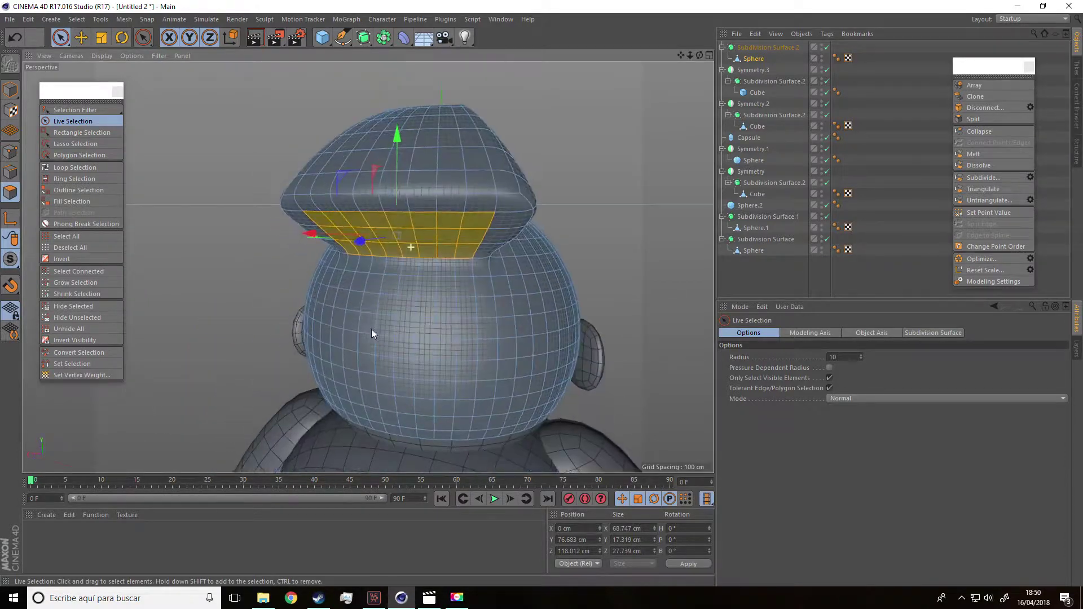
{"action": "left_click", "coordinate": [101, 38]}
{"action": "mouse_move", "coordinate": [316, 170]}
{"action": "left_mouse_down", "text": "alt"}
{"action": "mouse_move", "coordinate": [328, 269]}
{"action": "mouse_move", "coordinate": [310, 248]}
{"action": "mouse_move", "coordinate": [425, 249]}
{"action": "mouse_move", "coordinate": [383, 243]}
{"action": "left_mouse_up", "text": "alt"}
{"action": "key", "text": "e"}
{"action": "key", "text": "t"}
{"action": "mouse_move", "coordinate": [246, 218]}
{"action": "left_mouse_down"}
{"action": "mouse_move", "coordinate": [522, 252]}
{"action": "mouse_move", "coordinate": [440, 322]}
{"action": "mouse_move", "coordinate": [408, 257]}
{"action": "mouse_move", "coordinate": [461, 203]}
{"action": "mouse_move", "coordinate": [482, 195]}
{"action": "mouse_move", "coordinate": [490, 204]}
{"action": "left_mouse_up"}
{"action": "scroll", "coordinate": [519, 248], "scroll_direction": "down", "scroll_amount": 5}
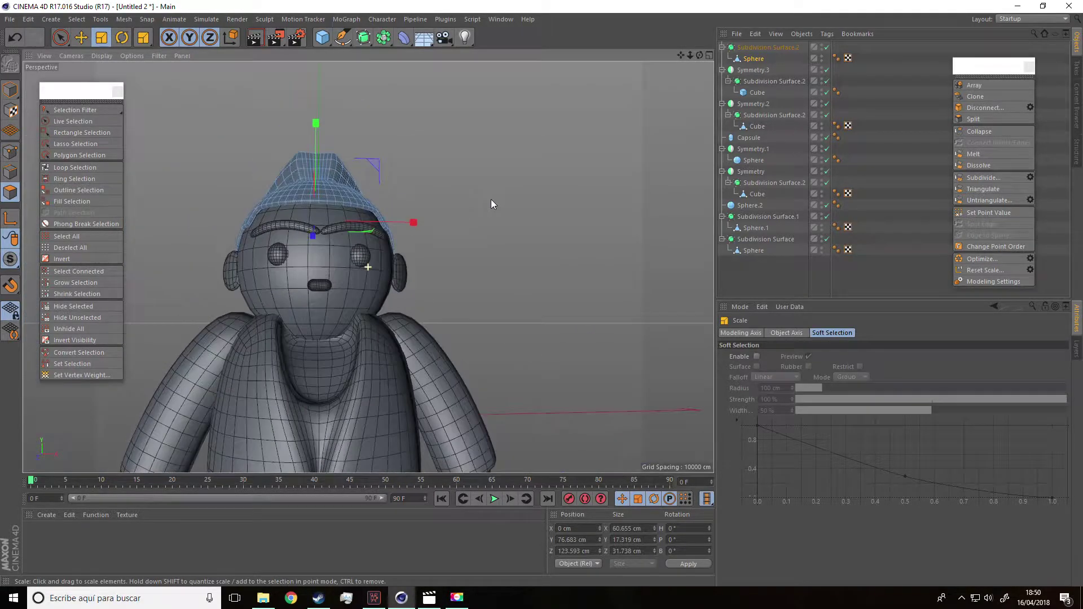
{"action": "left_click", "coordinate": [505, 270]}
{"action": "left_click_drag", "start_coordinate": [527, 297], "coordinate": [641, 153], "text": "alt"}
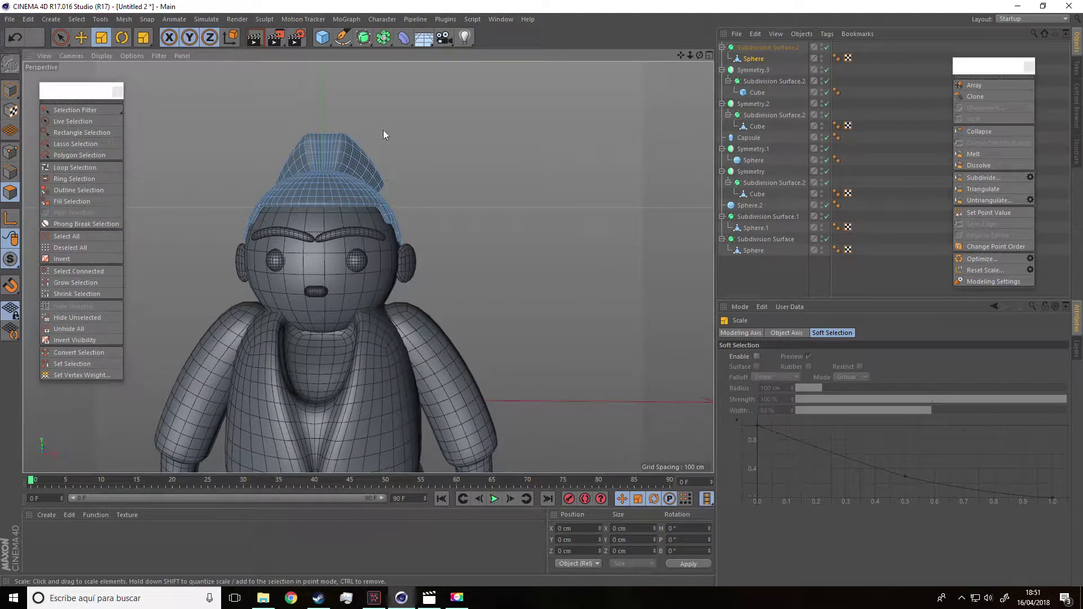
{"action": "left_click", "coordinate": [323, 37]}
Add a new sphere, shrink it to about 82% and move it beside the figure
{"action": "left_click", "coordinate": [541, 73]}
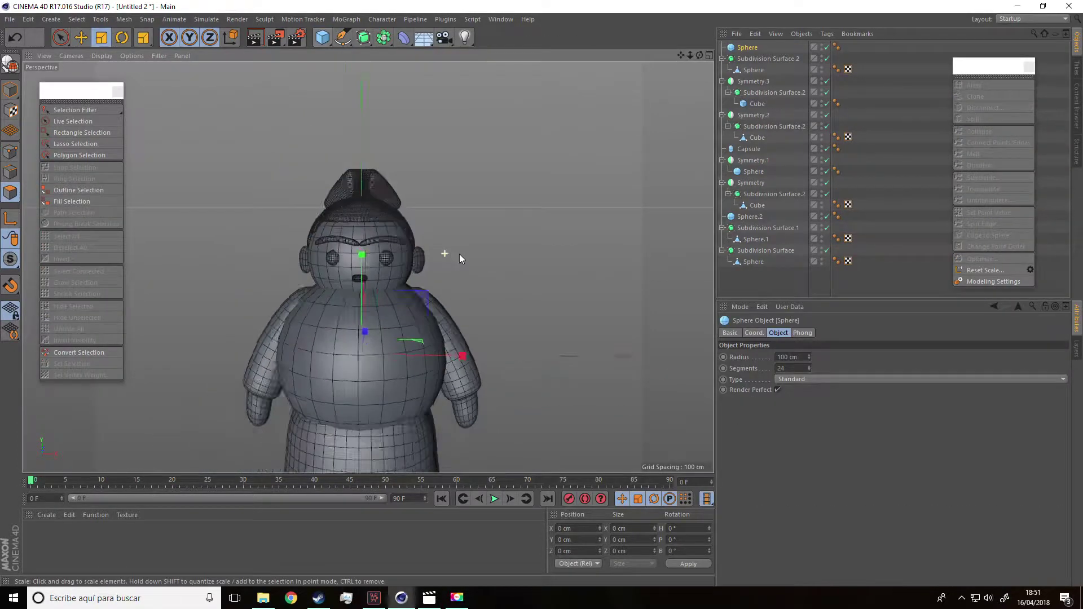
{"action": "mouse_move", "coordinate": [459, 253]}
{"action": "left_mouse_down", "text": "alt"}
{"action": "mouse_move", "coordinate": [438, 236]}
{"action": "mouse_move", "coordinate": [214, 241]}
{"action": "left_mouse_up", "text": "alt"}
{"action": "left_click_drag", "start_coordinate": [145, 313], "coordinate": [61, 89]}
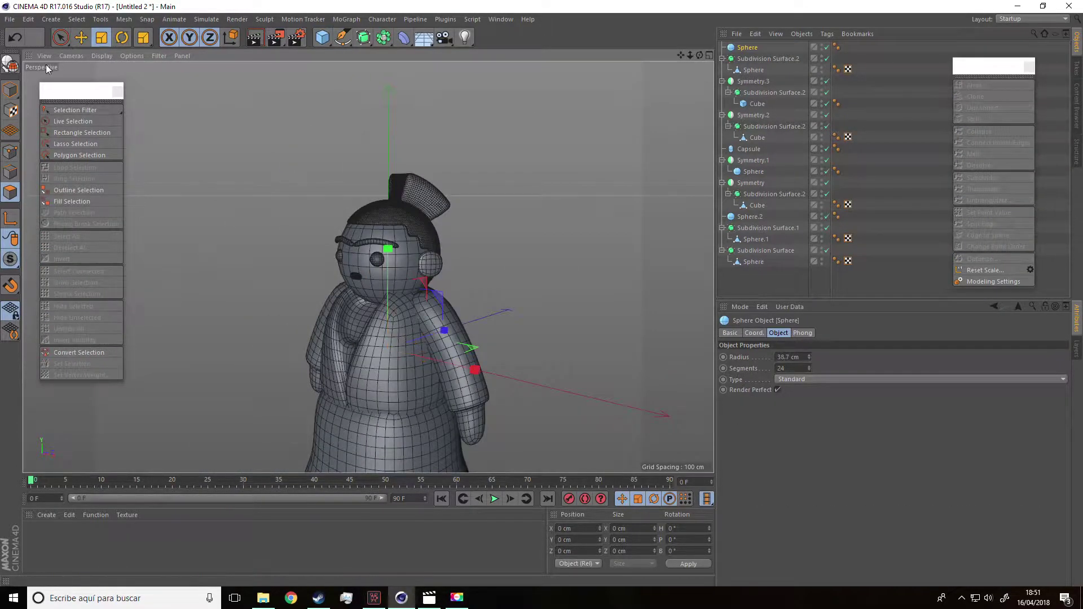
{"action": "left_click", "coordinate": [82, 37]}
{"action": "left_click_drag", "start_coordinate": [429, 316], "coordinate": [496, 325], "text": "alt"}
{"action": "left_click_drag", "start_coordinate": [390, 293], "coordinate": [275, 341]}
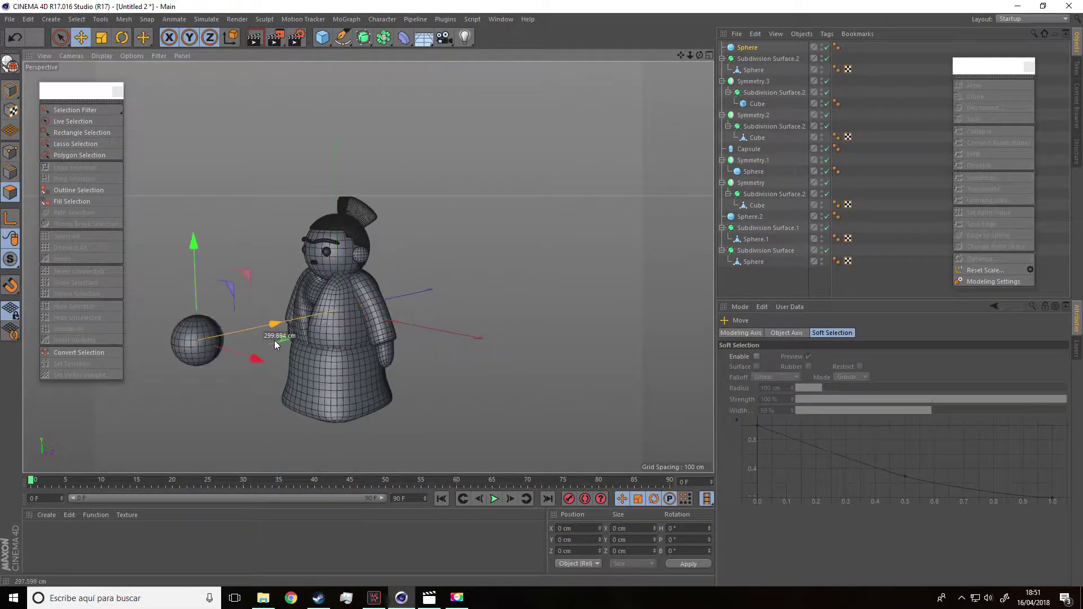
{"action": "key", "text": "t"}
{"action": "mouse_move", "coordinate": [187, 208]}
{"action": "left_mouse_down"}
{"action": "mouse_move", "coordinate": [171, 206]}
{"action": "mouse_move", "coordinate": [77, 310]}
{"action": "left_mouse_up"}
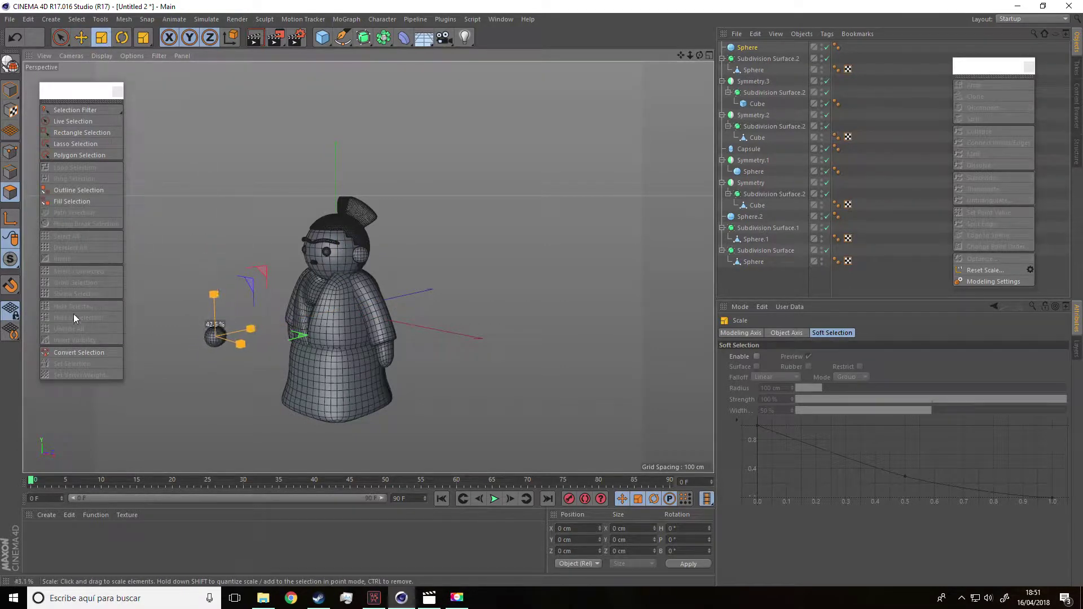
Seat the sphere on the crown at the topknot's base, shrinking it to about 87%, then 93%
{"action": "left_click", "coordinate": [80, 43]}
{"action": "left_click_drag", "start_coordinate": [212, 236], "coordinate": [210, 101]}
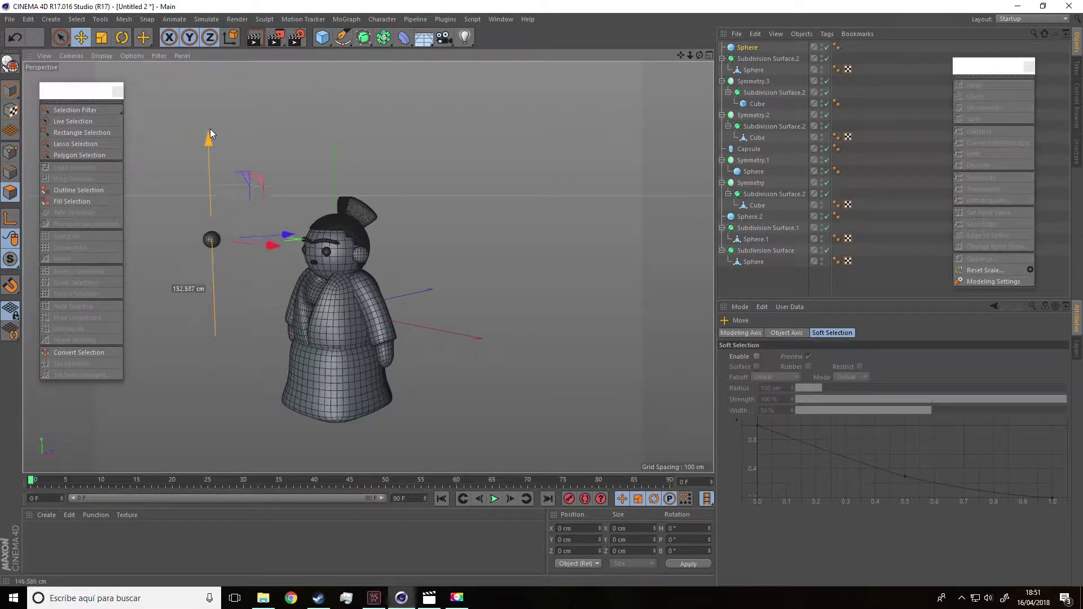
{"action": "left_click_drag", "start_coordinate": [282, 210], "coordinate": [406, 215]}
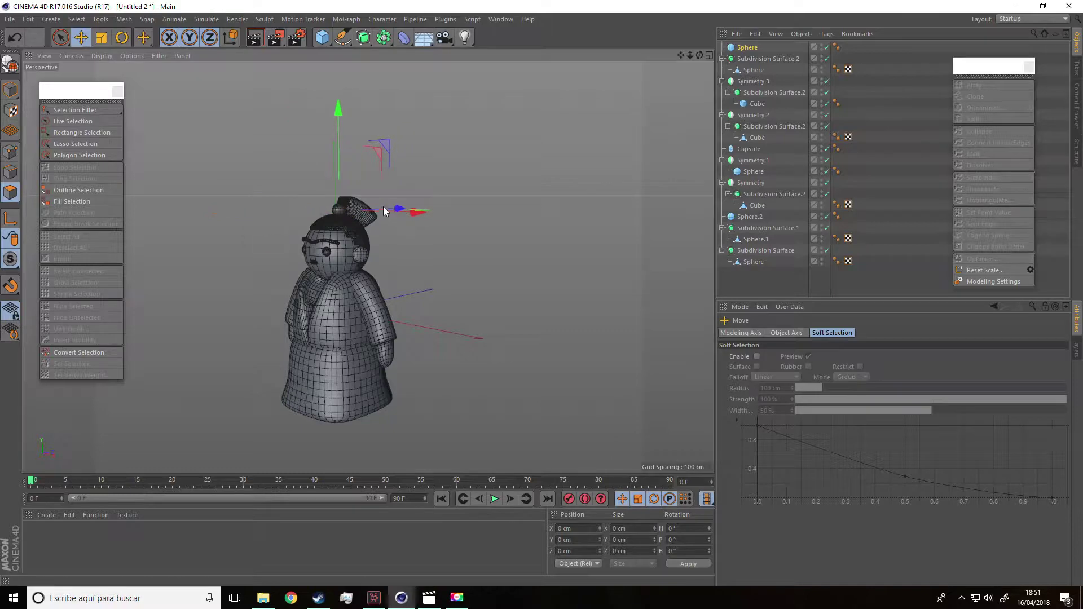
{"action": "mouse_move", "coordinate": [319, 181]}
{"action": "left_mouse_down", "text": "alt"}
{"action": "mouse_move", "coordinate": [354, 276]}
{"action": "mouse_move", "coordinate": [372, 293]}
{"action": "left_mouse_up", "text": "alt"}
{"action": "mouse_move", "coordinate": [383, 222]}
{"action": "left_mouse_down", "text": "alt"}
{"action": "mouse_move", "coordinate": [367, 265]}
{"action": "mouse_move", "coordinate": [531, 417]}
{"action": "mouse_move", "coordinate": [387, 232]}
{"action": "mouse_move", "coordinate": [440, 316]}
{"action": "mouse_move", "coordinate": [416, 290]}
{"action": "left_mouse_up", "text": "alt"}
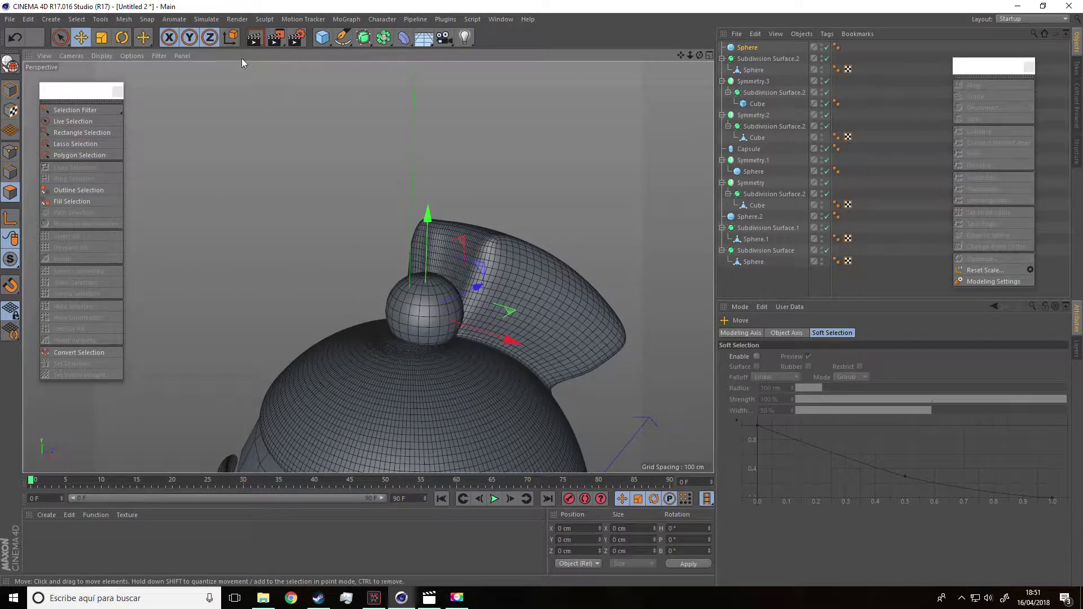
{"action": "key", "text": "r"}
{"action": "key", "text": "t"}
{"action": "left_click_drag", "start_coordinate": [306, 150], "coordinate": [151, 213]}
{"action": "mouse_move", "coordinate": [598, 330]}
{"action": "left_mouse_down", "text": "alt"}
{"action": "mouse_move", "coordinate": [364, 300]}
{"action": "mouse_move", "coordinate": [449, 291]}
{"action": "left_mouse_up", "text": "alt"}
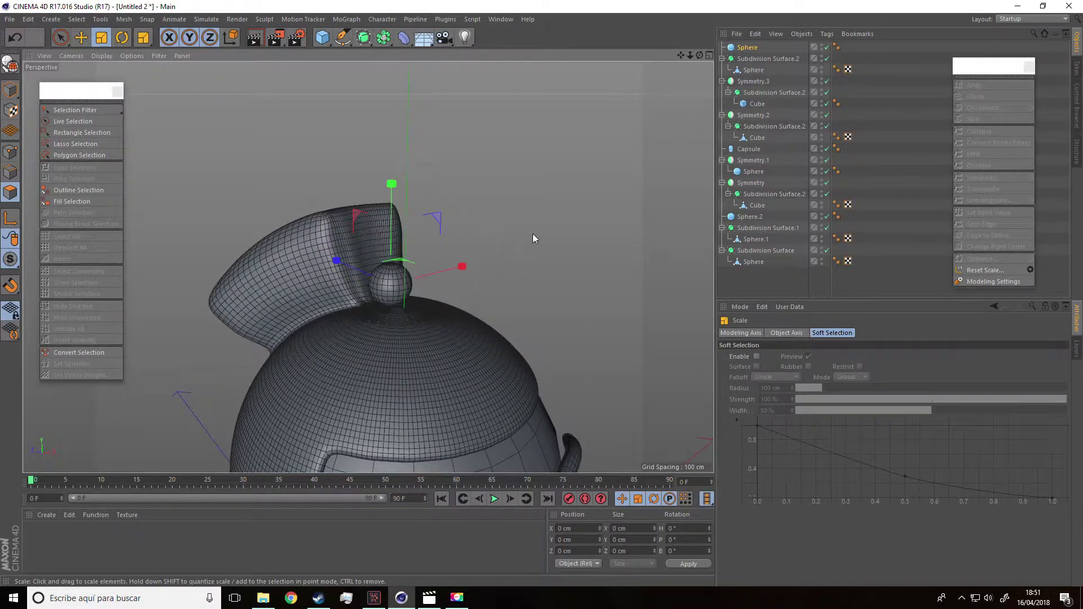
{"action": "left_click_drag", "start_coordinate": [532, 234], "coordinate": [531, 212], "text": "alt"}
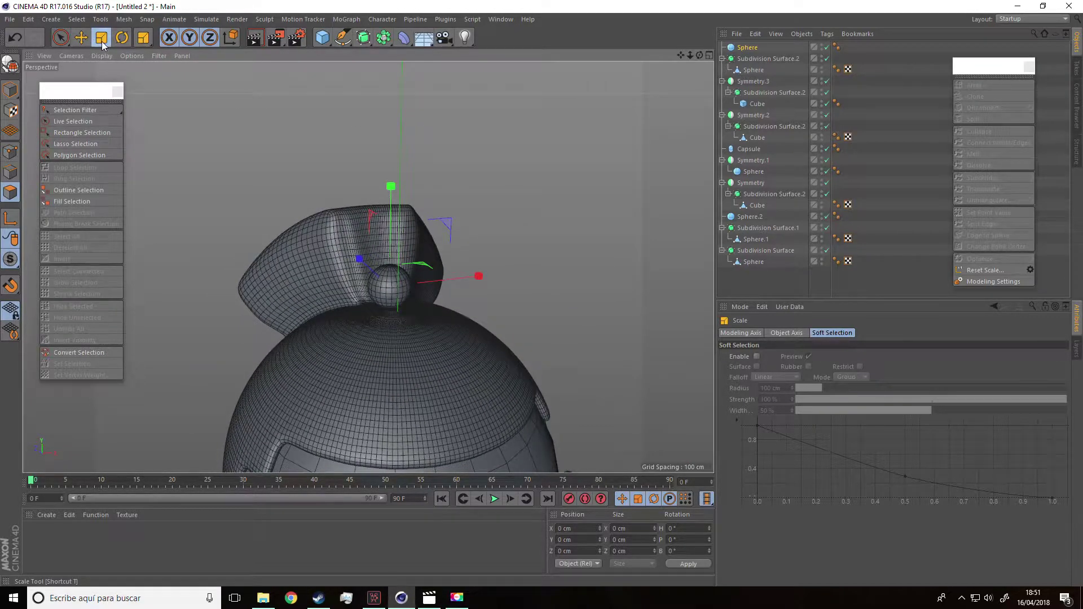
{"action": "mouse_move", "coordinate": [558, 175]}
{"action": "left_mouse_down"}
{"action": "mouse_move", "coordinate": [531, 197]}
{"action": "mouse_move", "coordinate": [510, 245]}
{"action": "mouse_move", "coordinate": [568, 275]}
{"action": "left_mouse_up"}
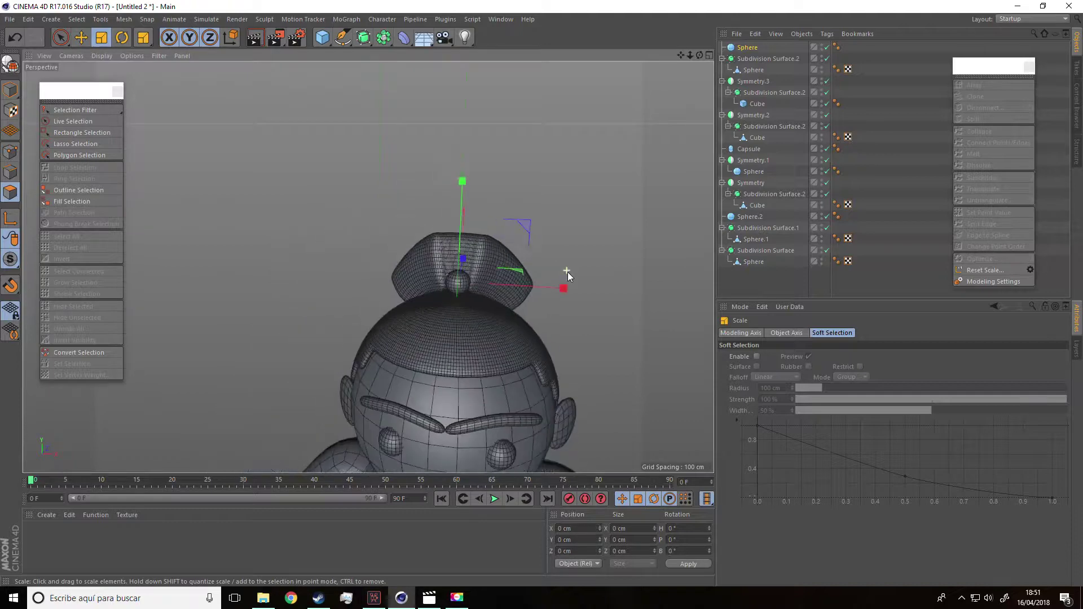
Add an Array object with the Sphere as its repeated child, and shrink the Sphere radius
{"action": "left_click", "coordinate": [386, 37]}
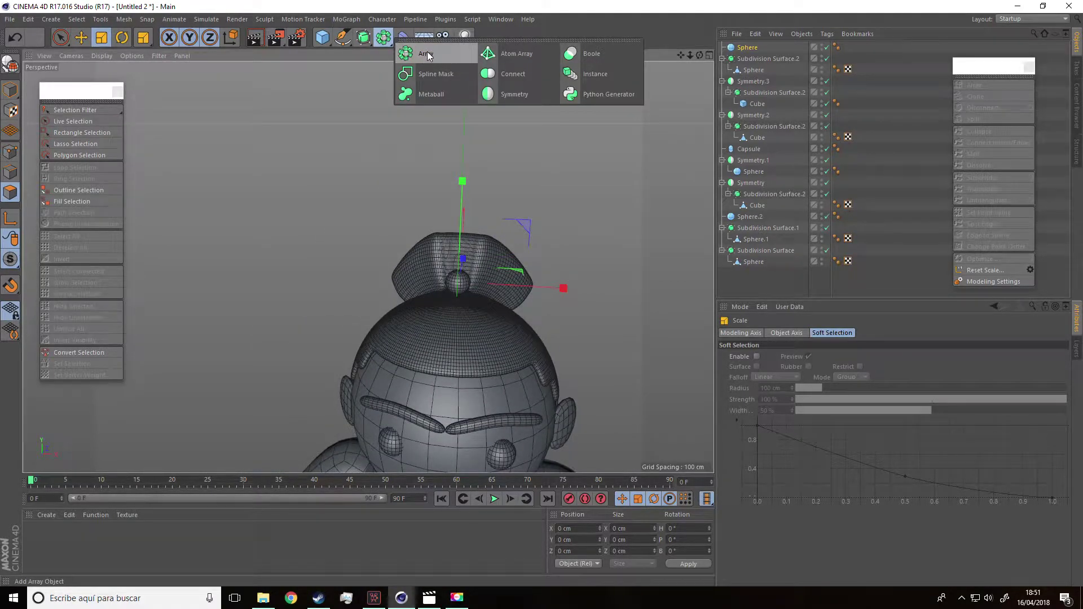
{"action": "left_click", "coordinate": [427, 53]}
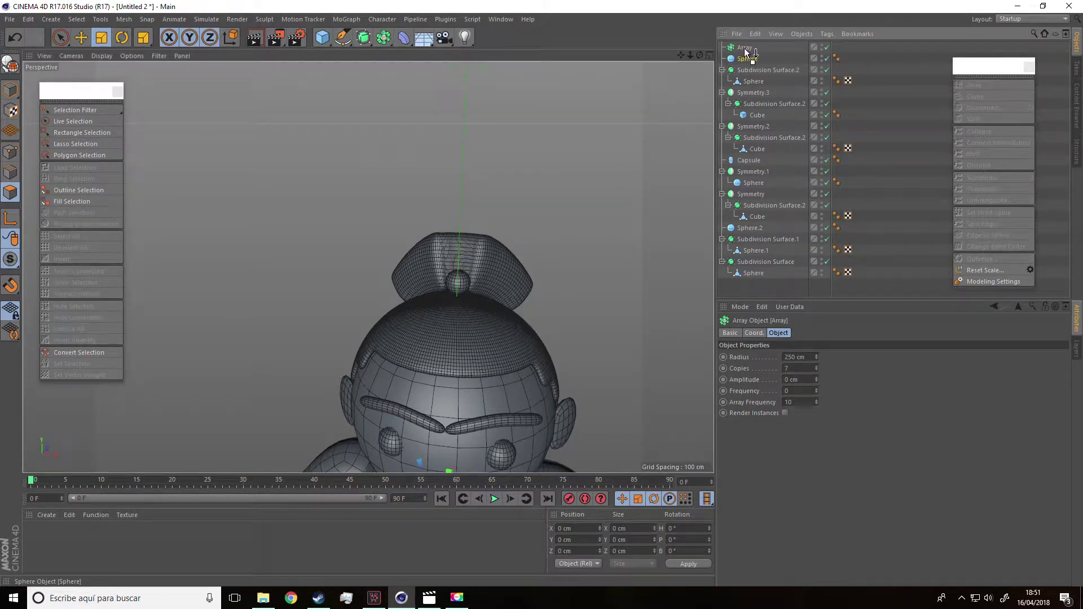
{"action": "left_click_drag", "start_coordinate": [740, 51], "coordinate": [739, 52]}
{"action": "scroll", "coordinate": [432, 285], "scroll_direction": "down", "scroll_amount": 5}
{"action": "scroll", "coordinate": [432, 284], "scroll_direction": "down", "scroll_amount": 3}
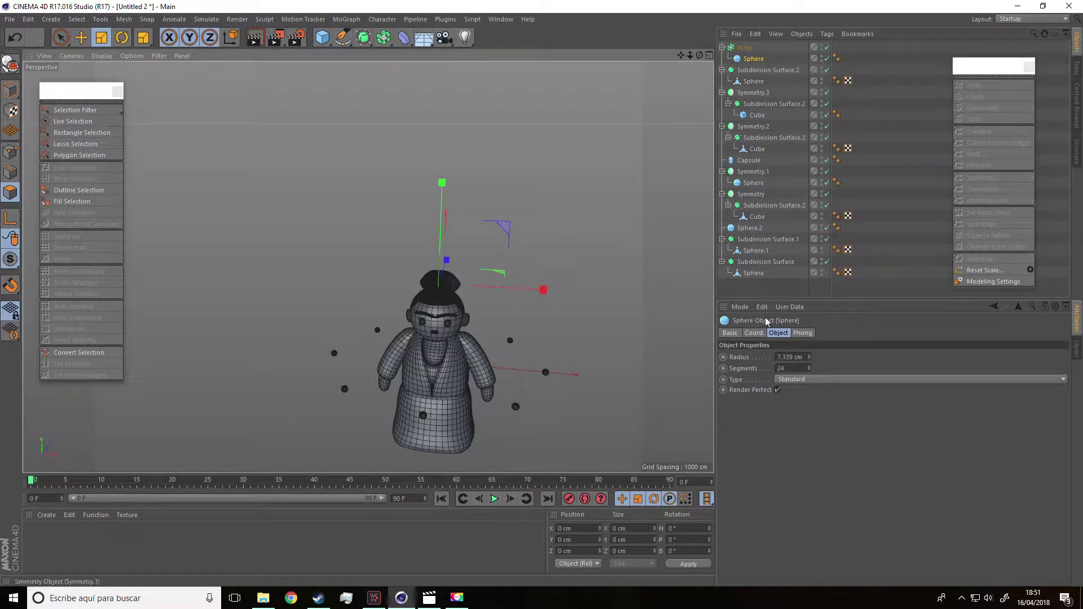
{"action": "left_click_drag", "start_coordinate": [810, 361], "coordinate": [804, 365]}
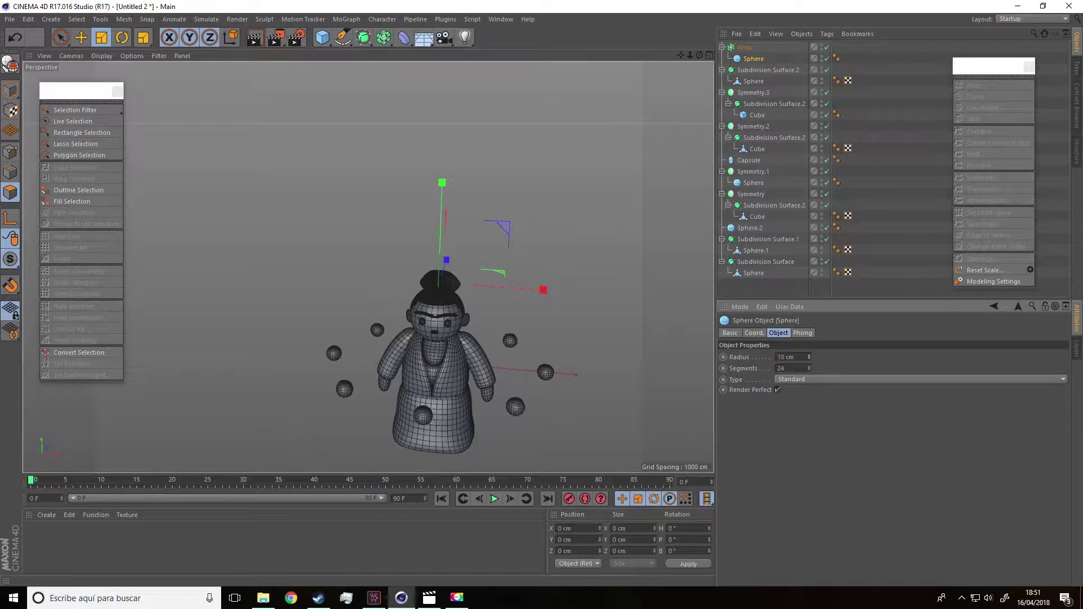
Reduce the Array radius to 99 cm so the seven-ball ring circles the topknot
{"action": "left_click", "coordinate": [745, 48]}
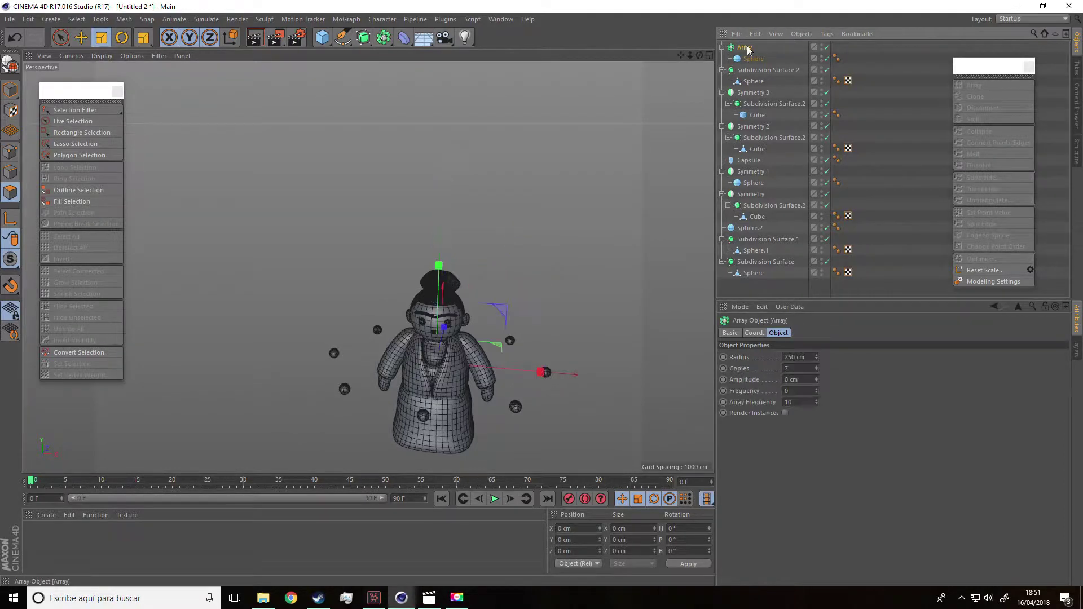
{"action": "left_click_drag", "start_coordinate": [816, 359], "coordinate": [816, 372]}
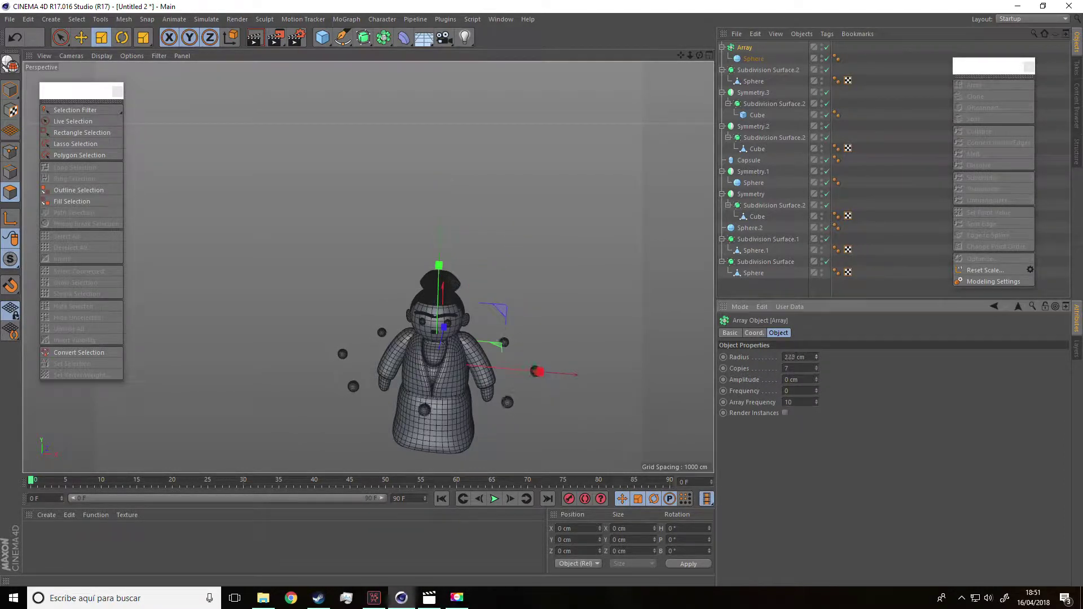
{"action": "left_click_drag", "start_coordinate": [816, 357], "coordinate": [816, 367]}
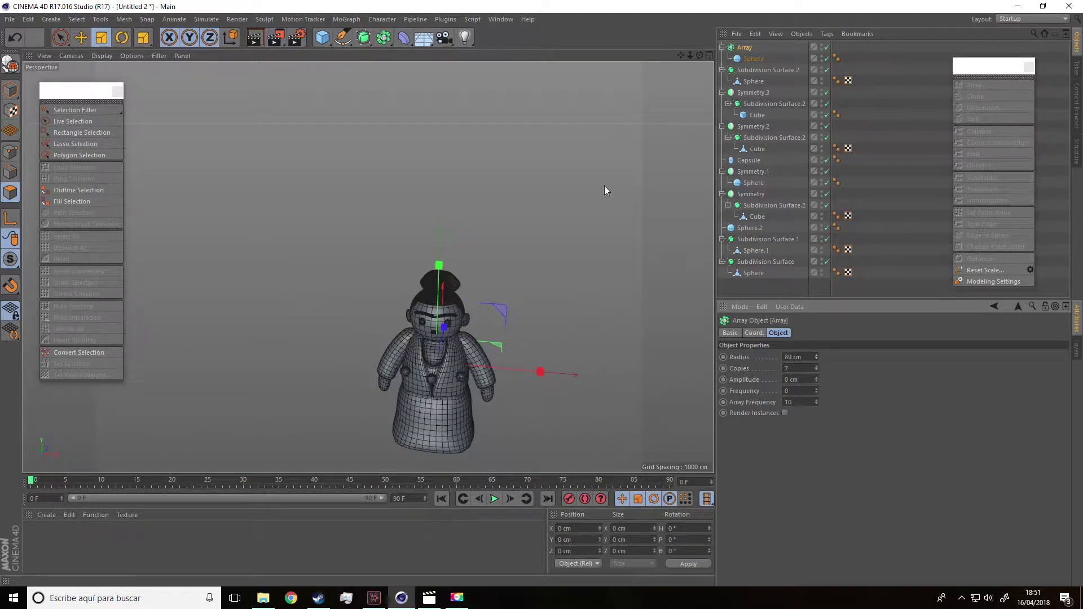
{"action": "key", "text": "e"}
{"action": "left_click_drag", "start_coordinate": [429, 291], "coordinate": [449, 186], "text": "alt"}
{"action": "scroll", "coordinate": [419, 370], "scroll_direction": "up", "scroll_amount": 5}
{"action": "mouse_move", "coordinate": [420, 364]}
{"action": "left_mouse_down", "text": "alt"}
{"action": "mouse_move", "coordinate": [391, 252]}
{"action": "mouse_move", "coordinate": [483, 198]}
{"action": "mouse_move", "coordinate": [476, 139]}
{"action": "mouse_move", "coordinate": [471, 165]}
{"action": "left_mouse_up", "text": "alt"}
{"action": "left_click", "coordinate": [122, 38]}
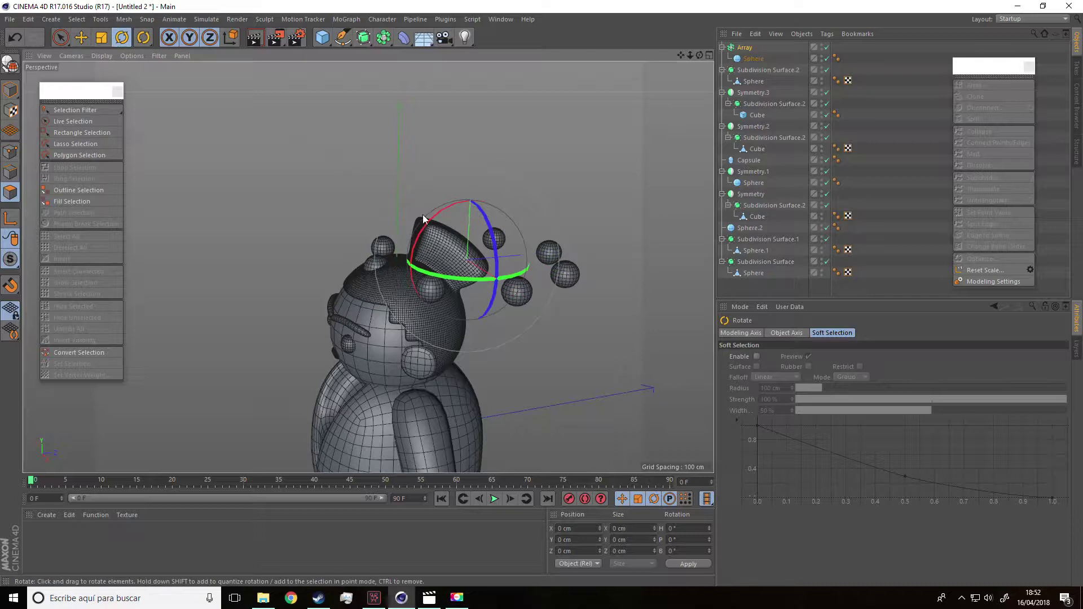
Tilt the sphere ring, shrink the Array radius to about 45 cm, and raise the copies
{"action": "left_click_drag", "start_coordinate": [471, 201], "coordinate": [446, 201]}
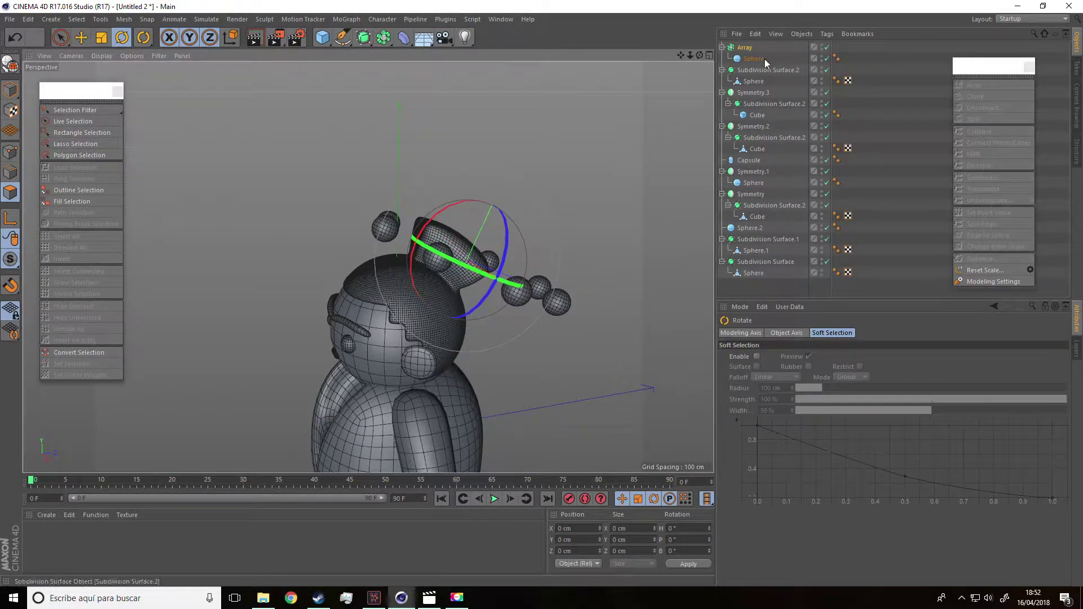
{"action": "left_click", "coordinate": [745, 47]}
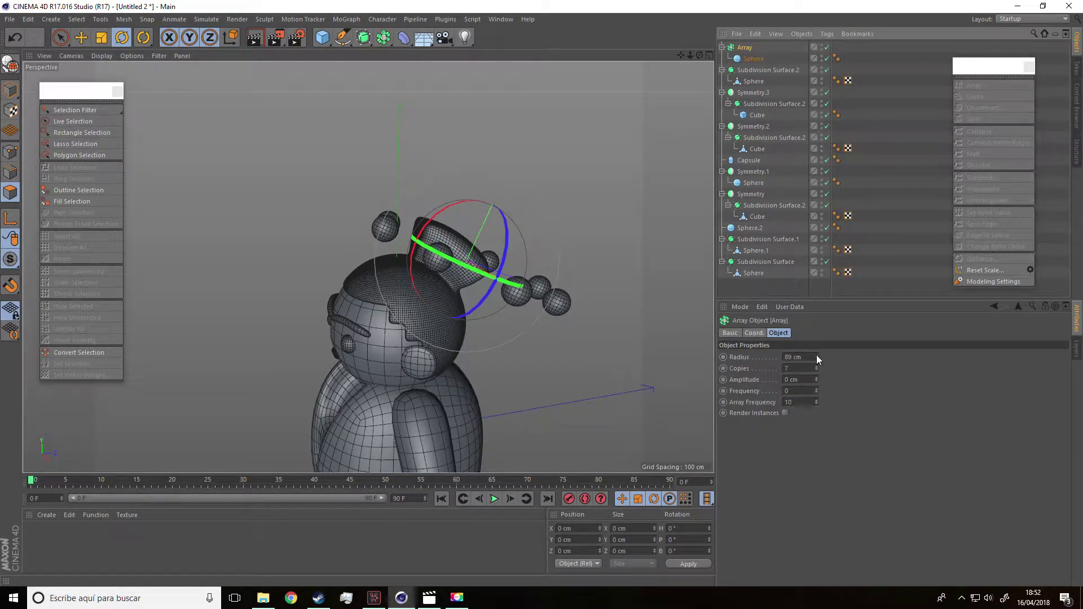
{"action": "left_click_drag", "start_coordinate": [816, 357], "coordinate": [520, 204]}
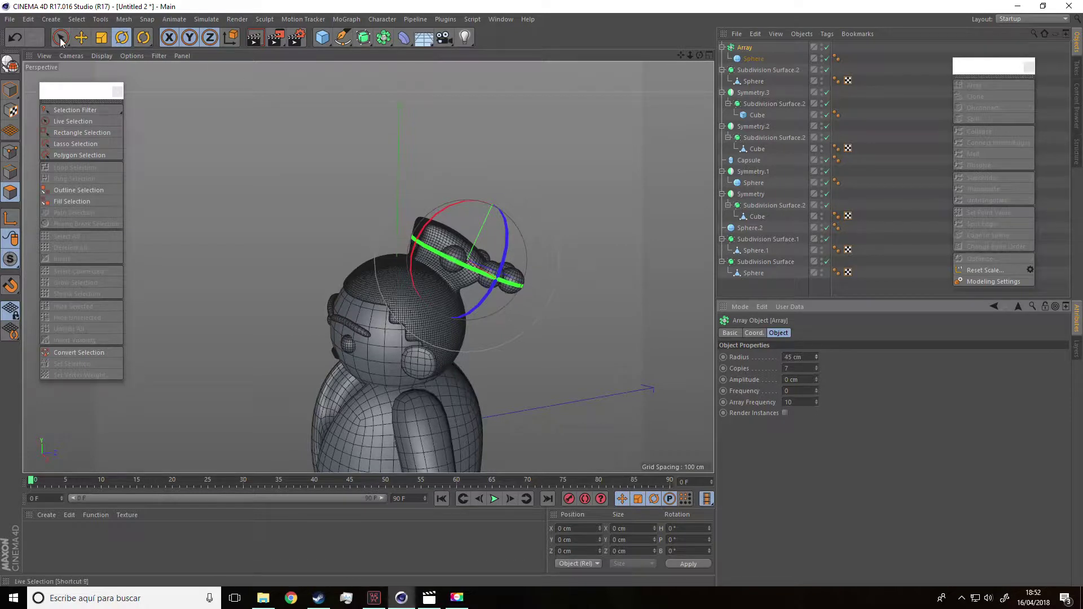
{"action": "left_click", "coordinate": [817, 368]}
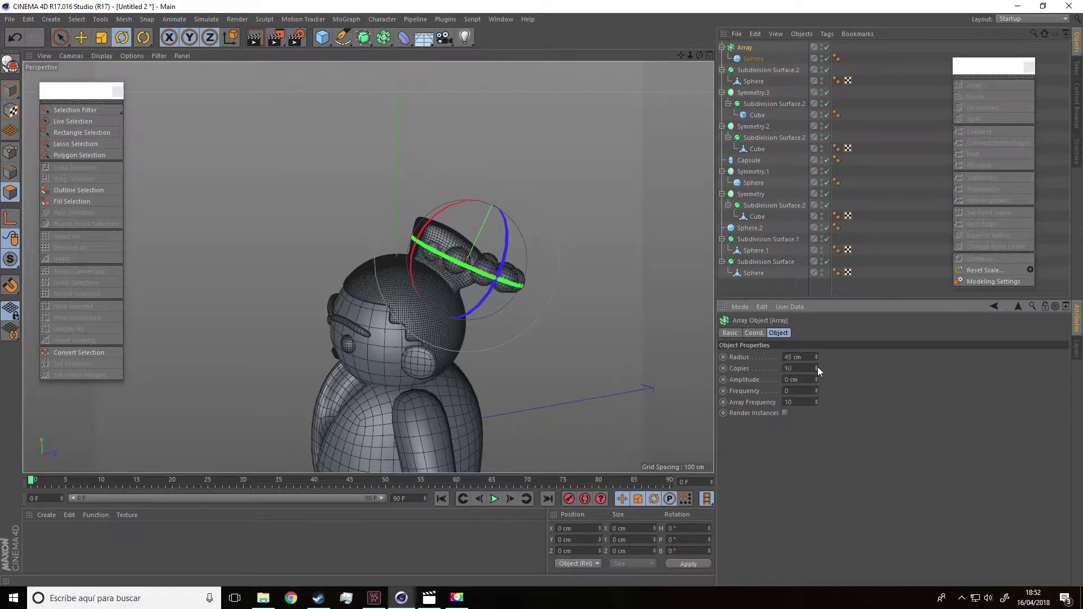
{"action": "left_click", "coordinate": [817, 367]}
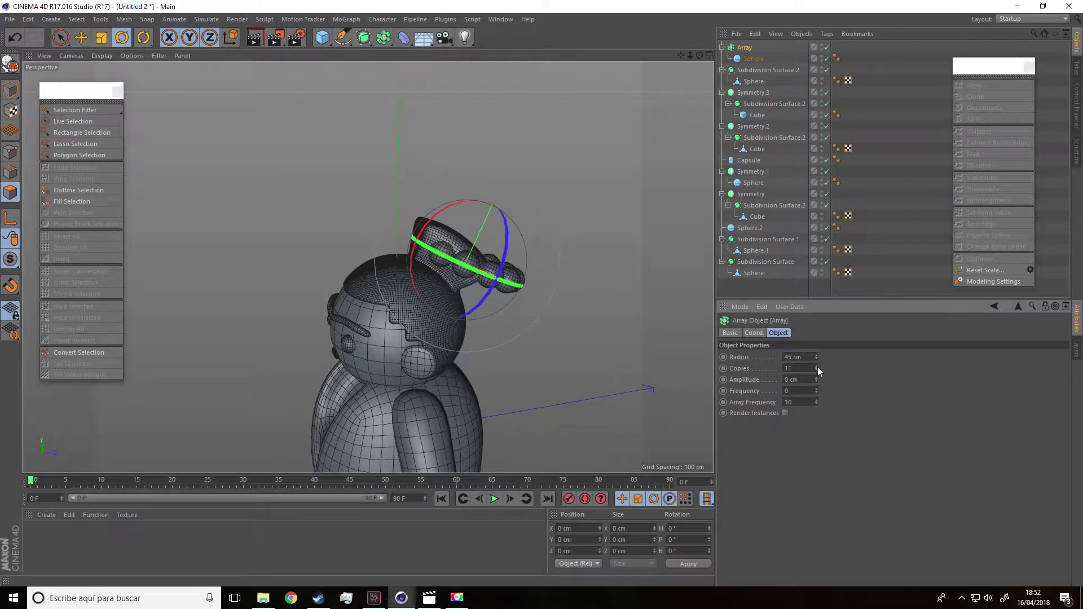
Lower the ring onto the topknot base, settling at 12 spheres and a 31 cm radius
{"action": "left_click", "coordinate": [81, 38]}
{"action": "left_click_drag", "start_coordinate": [526, 296], "coordinate": [464, 211]}
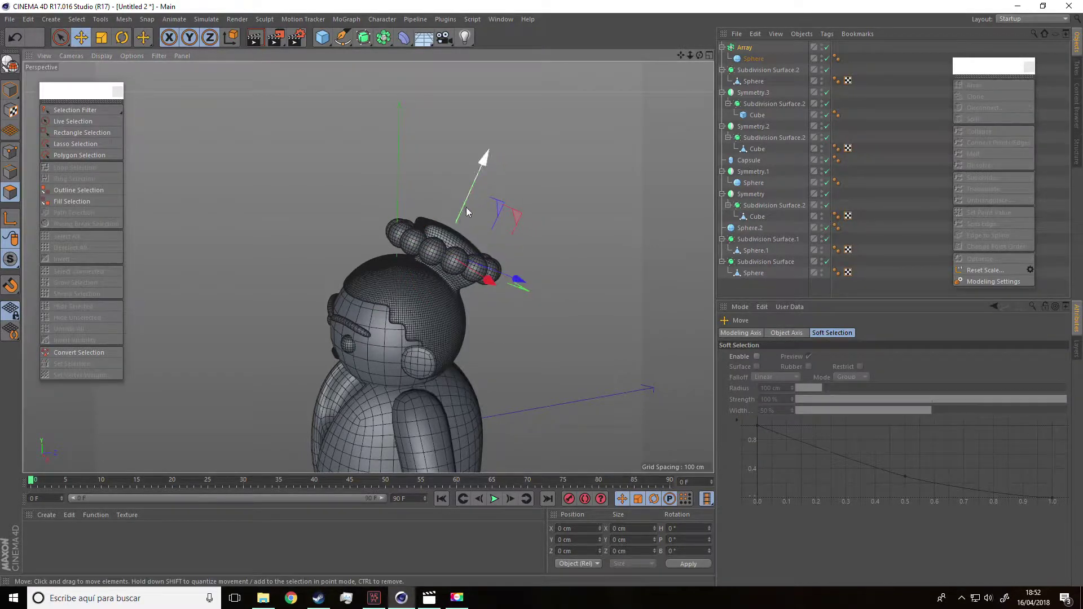
{"action": "mouse_move", "coordinate": [482, 174]}
{"action": "left_mouse_down"}
{"action": "mouse_move", "coordinate": [472, 204]}
{"action": "mouse_move", "coordinate": [861, 362]}
{"action": "left_mouse_up"}
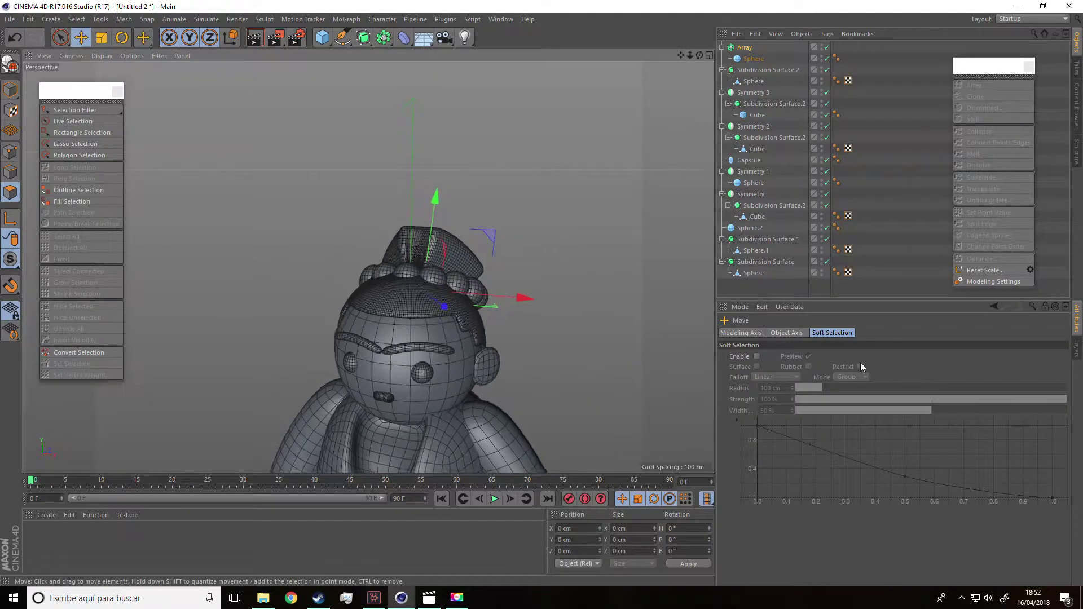
{"action": "left_click", "coordinate": [744, 47]}
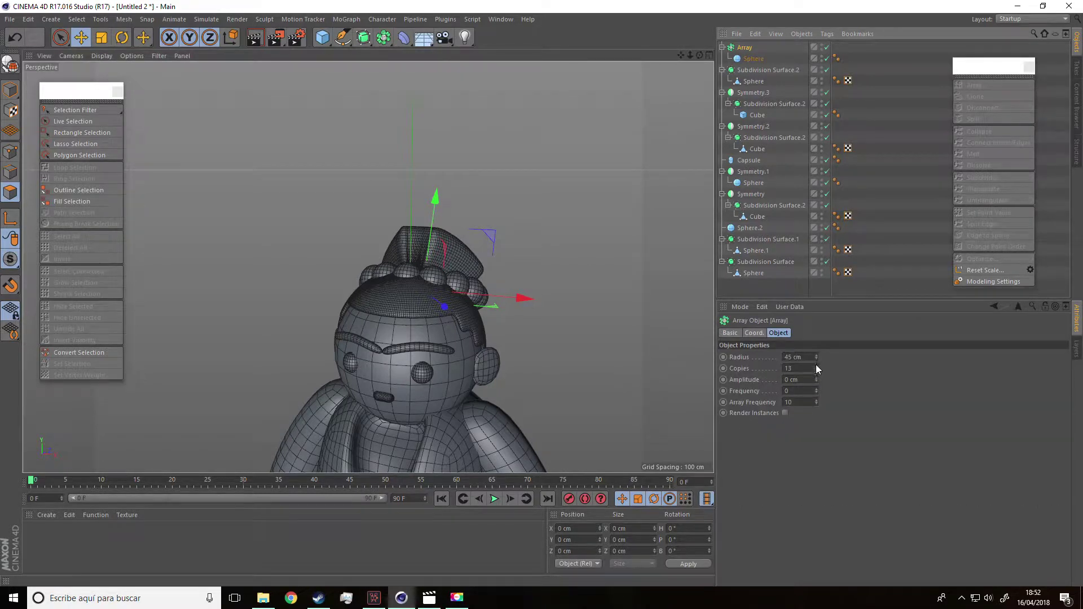
{"action": "left_click", "coordinate": [817, 370]}
{"action": "left_click_drag", "start_coordinate": [817, 357], "coordinate": [817, 364]}
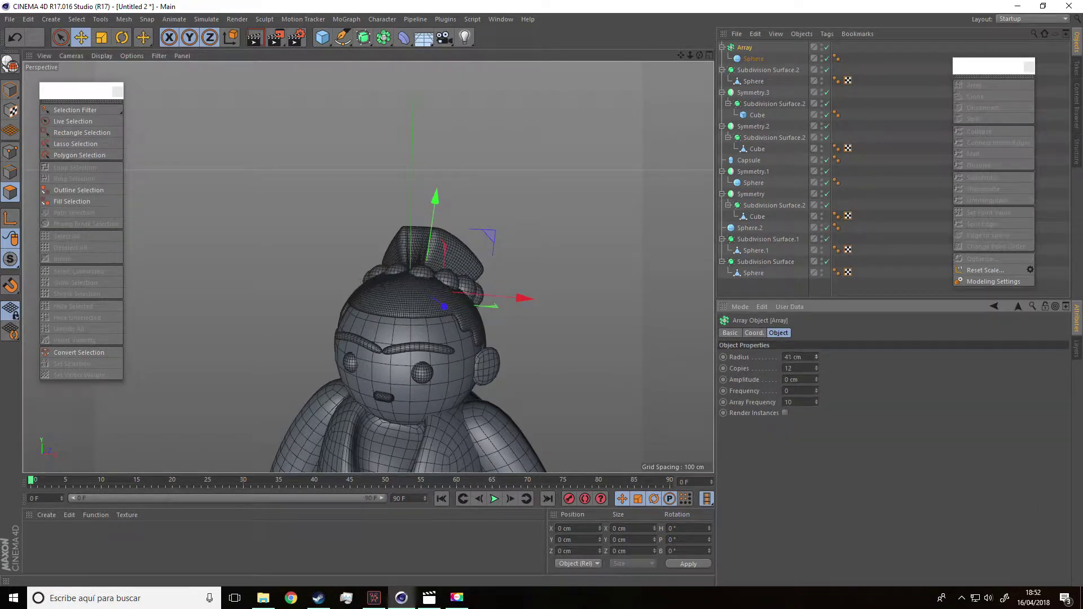
{"action": "left_click_drag", "start_coordinate": [655, 337], "coordinate": [543, 341], "text": "alt"}
{"action": "mouse_move", "coordinate": [440, 207]}
{"action": "left_mouse_down"}
{"action": "mouse_move", "coordinate": [449, 198]}
{"action": "mouse_move", "coordinate": [414, 215]}
{"action": "mouse_move", "coordinate": [448, 205]}
{"action": "left_mouse_up"}
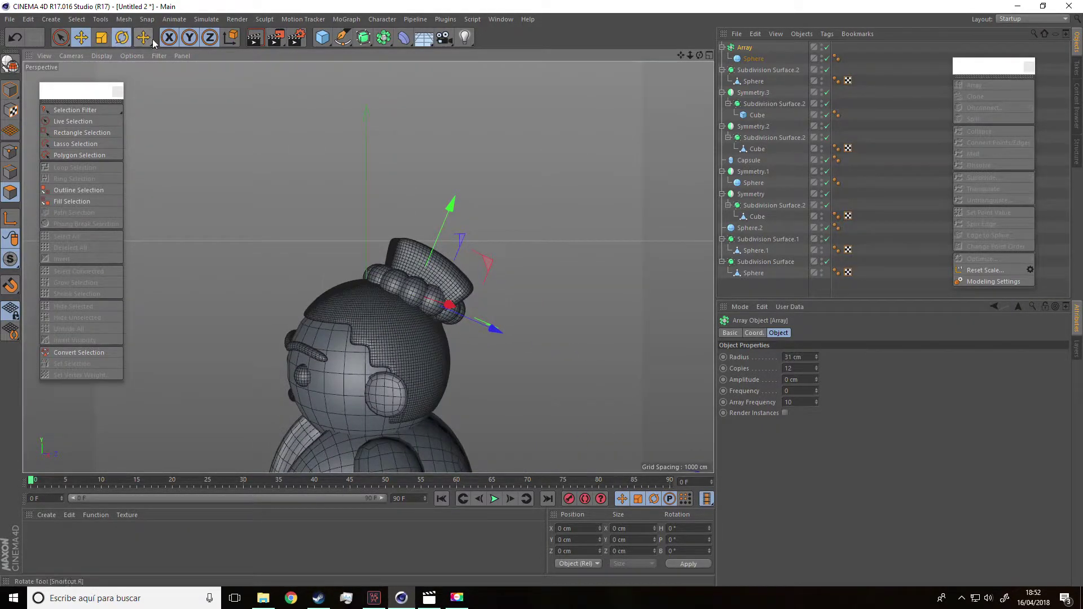
{"action": "key", "text": "r"}
{"action": "mouse_move", "coordinate": [467, 266]}
{"action": "left_mouse_down"}
{"action": "mouse_move", "coordinate": [492, 299]}
{"action": "mouse_move", "coordinate": [555, 321]}
{"action": "mouse_move", "coordinate": [401, 265]}
{"action": "left_mouse_up"}
{"action": "key", "text": "ctrl+z"}
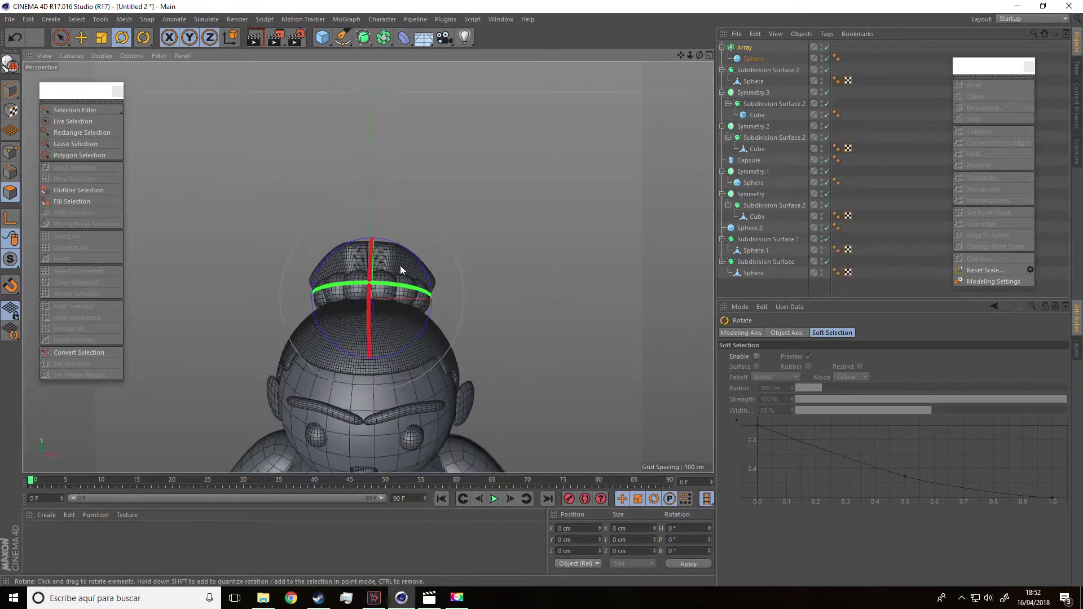
{"action": "mouse_move", "coordinate": [499, 280]}
{"action": "left_mouse_down", "text": "alt"}
{"action": "mouse_move", "coordinate": [334, 239]}
{"action": "mouse_move", "coordinate": [462, 255]}
{"action": "mouse_move", "coordinate": [485, 280]}
{"action": "mouse_move", "coordinate": [585, 327]}
{"action": "mouse_move", "coordinate": [476, 239]}
{"action": "mouse_move", "coordinate": [480, 271]}
{"action": "left_mouse_up", "text": "alt"}
{"action": "mouse_move", "coordinate": [538, 320]}
{"action": "left_mouse_down", "text": "alt"}
{"action": "mouse_move", "coordinate": [367, 266]}
{"action": "mouse_move", "coordinate": [447, 198]}
{"action": "left_mouse_up", "text": "alt"}
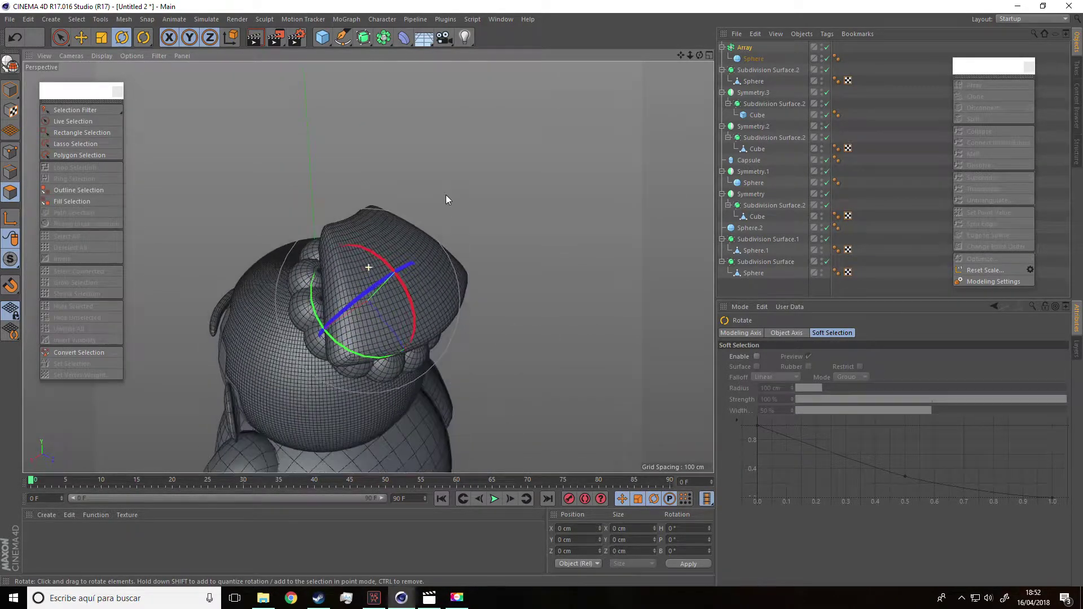
{"action": "left_click", "coordinate": [81, 38]}
{"action": "left_click", "coordinate": [10, 90]}
{"action": "left_click", "coordinate": [376, 266]}
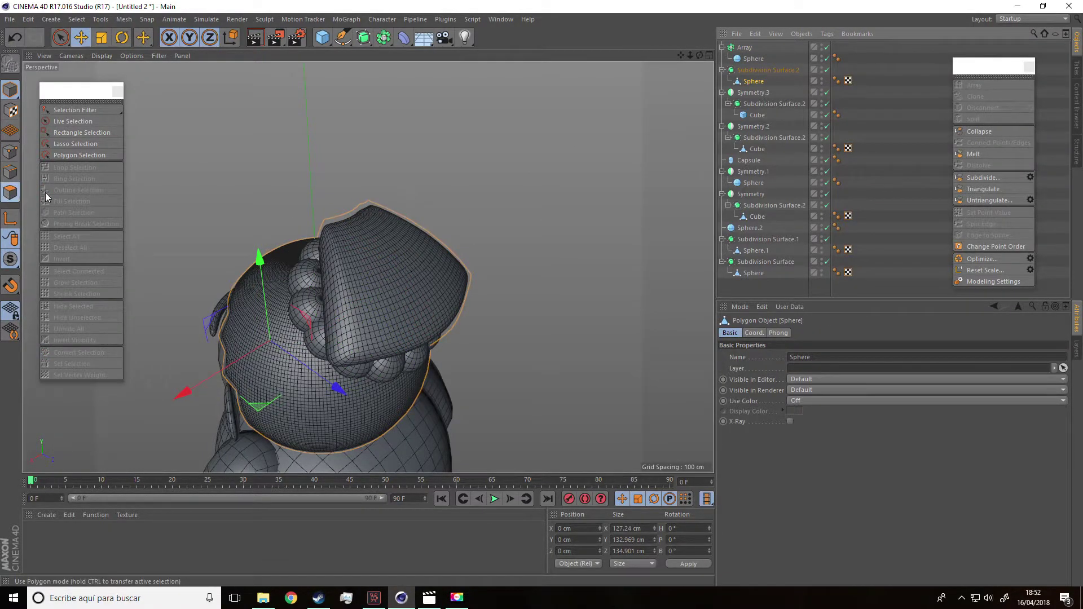
In Polygons mode, Live Select a patch of the crest's top polygons
{"action": "left_click", "coordinate": [10, 192]}
{"action": "left_click", "coordinate": [60, 37]}
{"action": "left_click_drag", "start_coordinate": [372, 303], "coordinate": [413, 292], "text": "alt"}
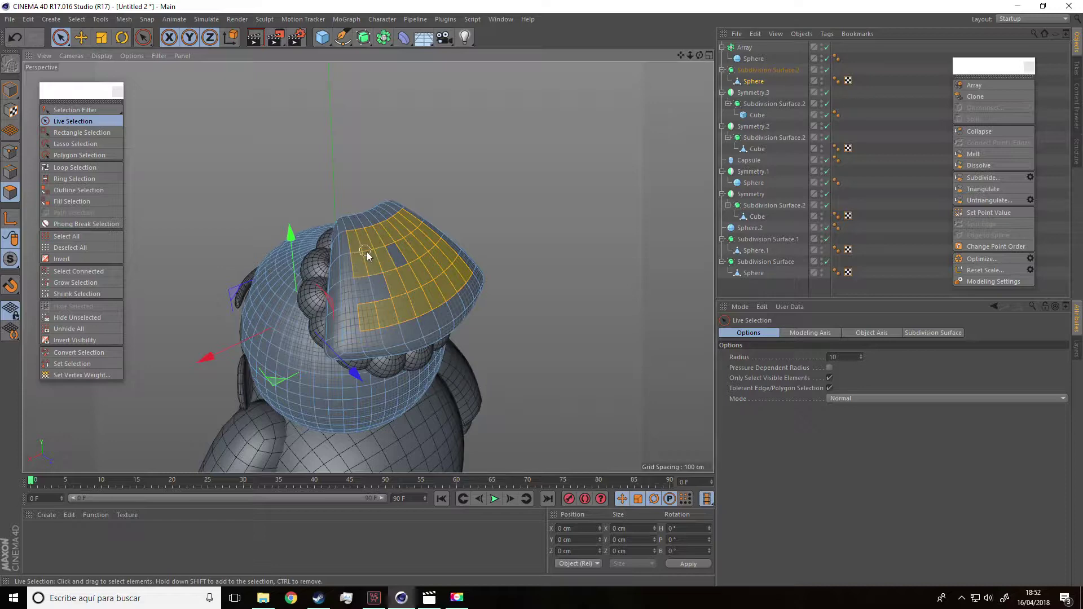
{"action": "mouse_move", "coordinate": [370, 291]}
{"action": "left_mouse_down", "text": "alt"}
{"action": "mouse_move", "coordinate": [465, 249]}
{"action": "mouse_move", "coordinate": [491, 266]}
{"action": "left_mouse_up", "text": "alt"}
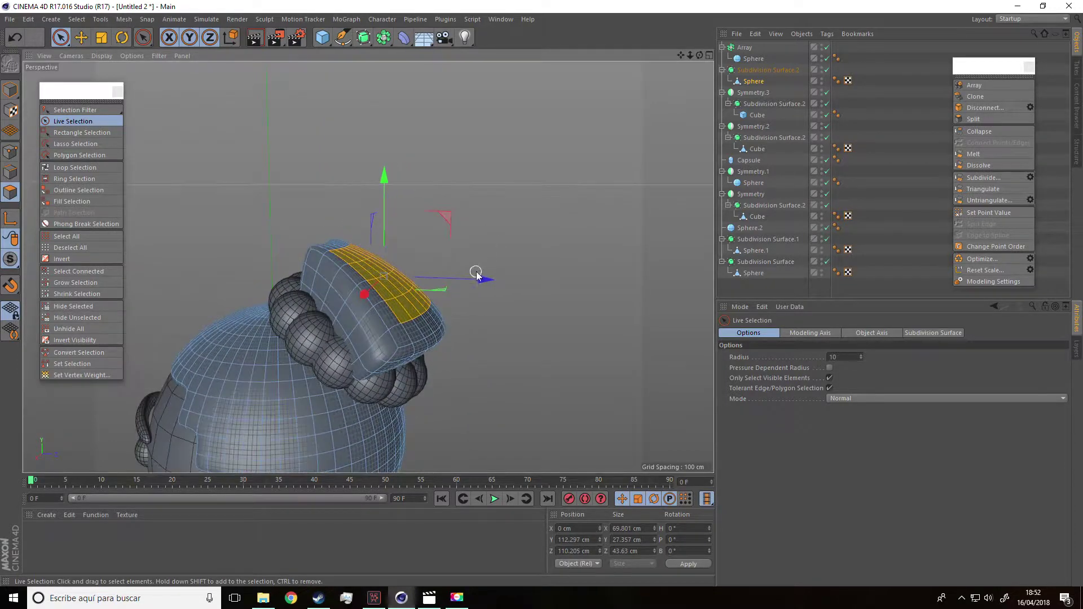
Raise the selected crown polygons about 5.6 cm, then deselect and zoom out
{"action": "left_click_drag", "start_coordinate": [392, 177], "coordinate": [397, 165]}
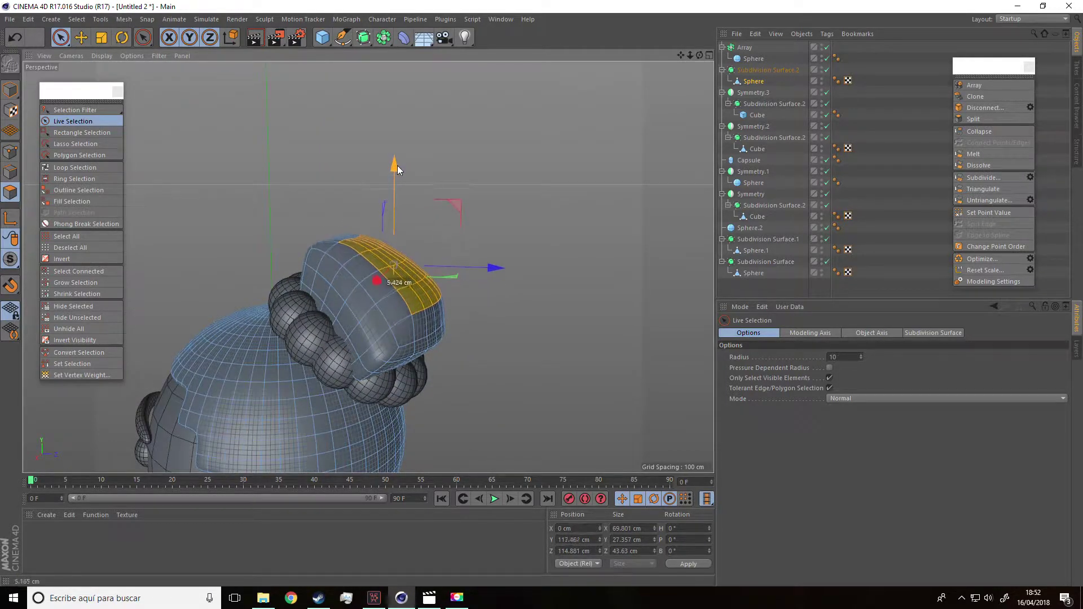
{"action": "mouse_move", "coordinate": [494, 269]}
{"action": "left_mouse_down"}
{"action": "mouse_move", "coordinate": [598, 255]}
{"action": "mouse_move", "coordinate": [571, 297]}
{"action": "left_mouse_up"}
{"action": "scroll", "coordinate": [571, 297], "scroll_direction": "down", "scroll_amount": 5}
{"action": "left_click", "coordinate": [611, 343]}
{"action": "scroll", "coordinate": [527, 295], "scroll_direction": "up", "scroll_amount": 3}
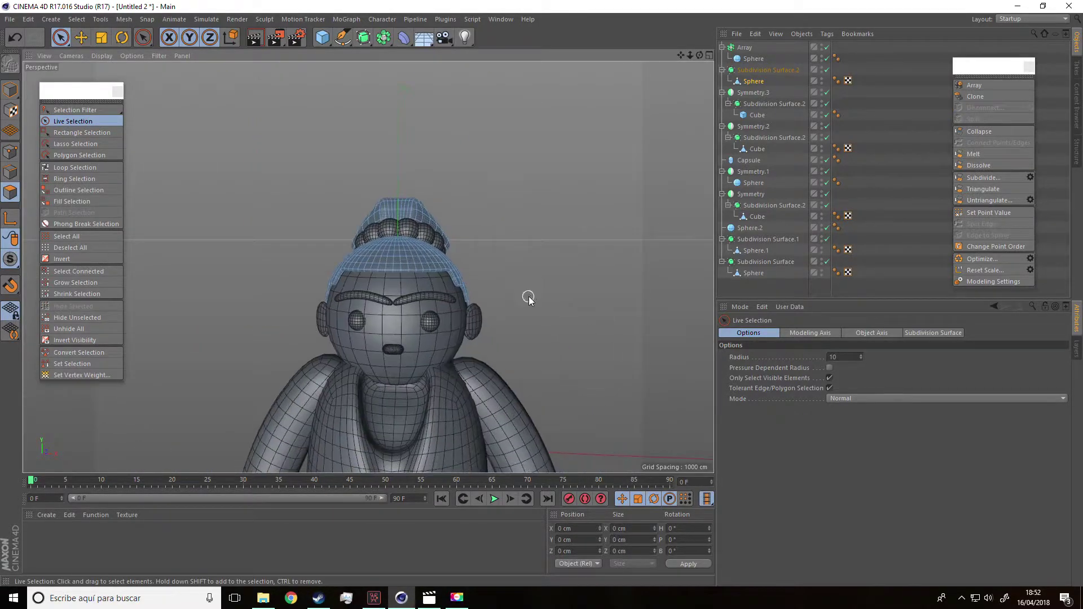
{"action": "scroll", "coordinate": [428, 289], "scroll_direction": "down", "scroll_amount": 2}
{"action": "scroll", "coordinate": [348, 381], "scroll_direction": "down", "scroll_amount": 2}
{"action": "scroll", "coordinate": [390, 381], "scroll_direction": "down", "scroll_amount": 1}
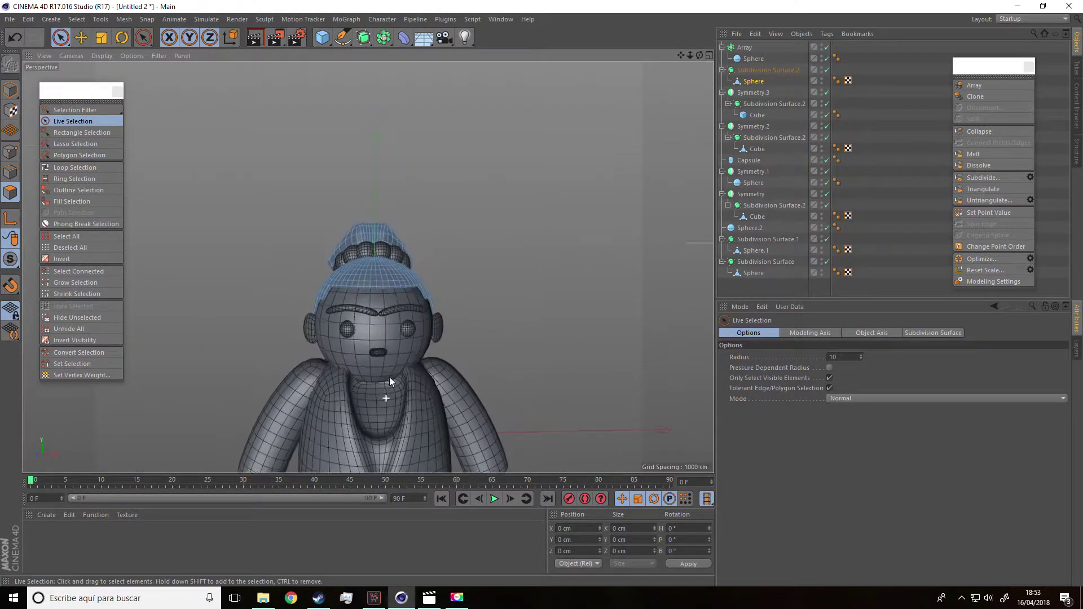
{"action": "scroll", "coordinate": [390, 377], "scroll_direction": "down", "scroll_amount": 2}
{"action": "scroll", "coordinate": [368, 313], "scroll_direction": "down", "scroll_amount": 1}
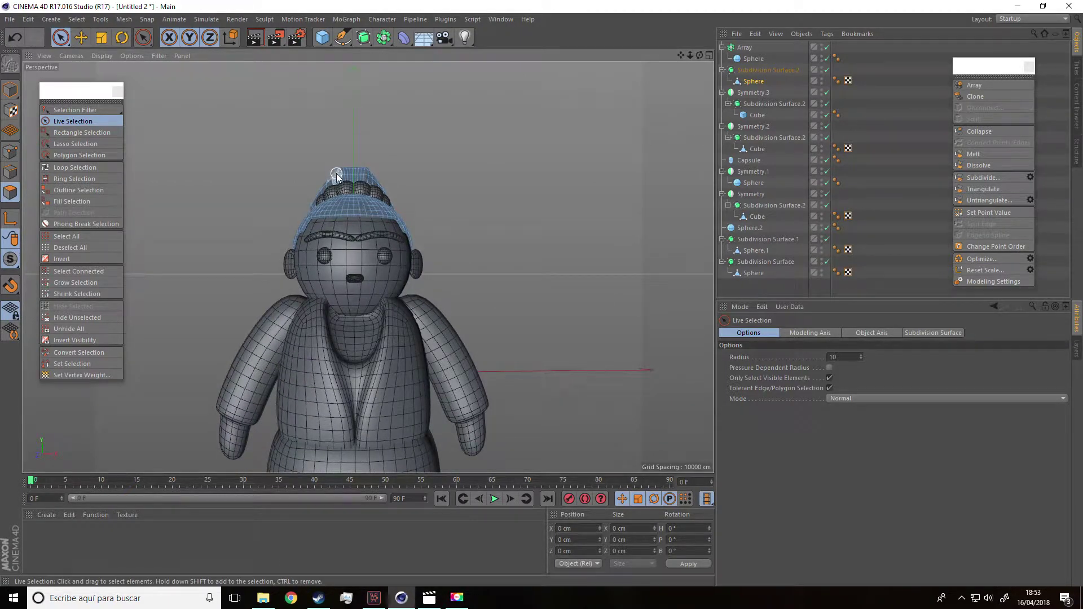
Add a Torus and scale it to earring size (ring radius 9.762 cm, pipe 1.178 cm)
{"action": "left_click", "coordinate": [323, 40]}
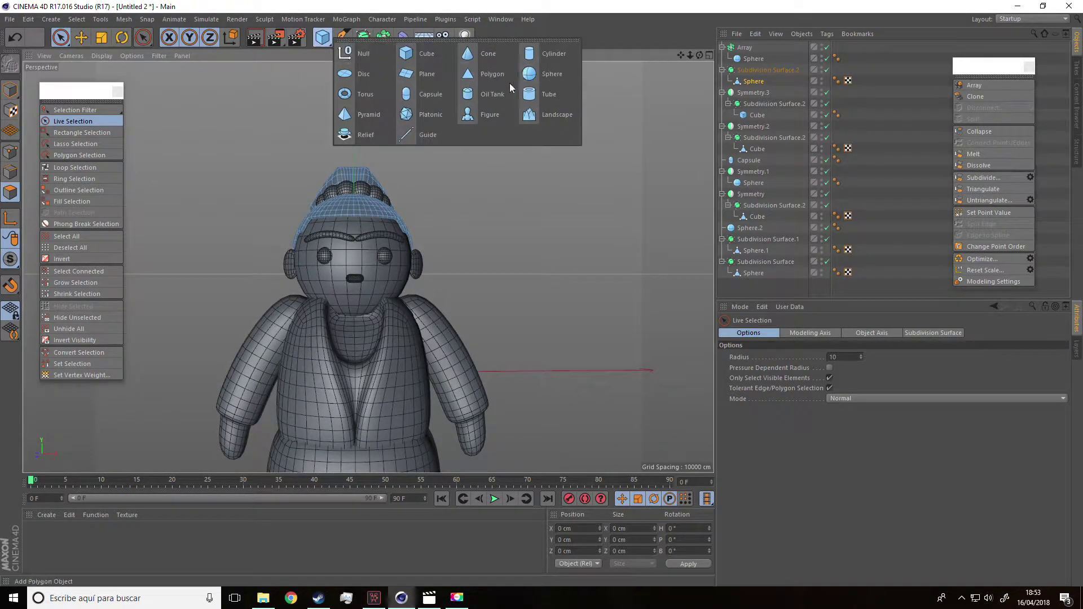
{"action": "left_click", "coordinate": [361, 96]}
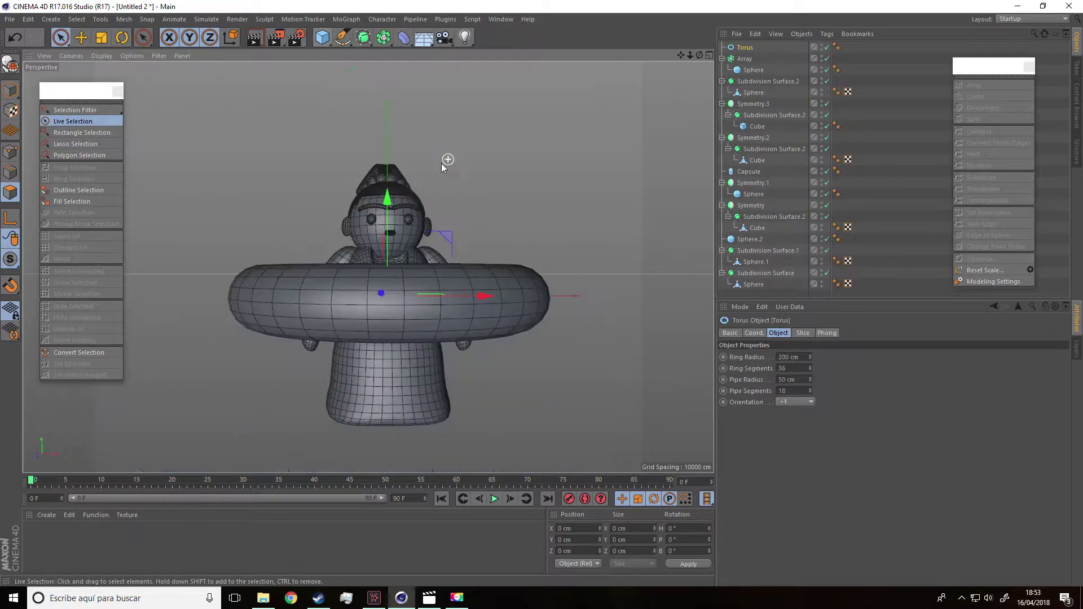
{"action": "key", "text": "t"}
{"action": "left_click_drag", "start_coordinate": [134, 70], "coordinate": [89, 34]}
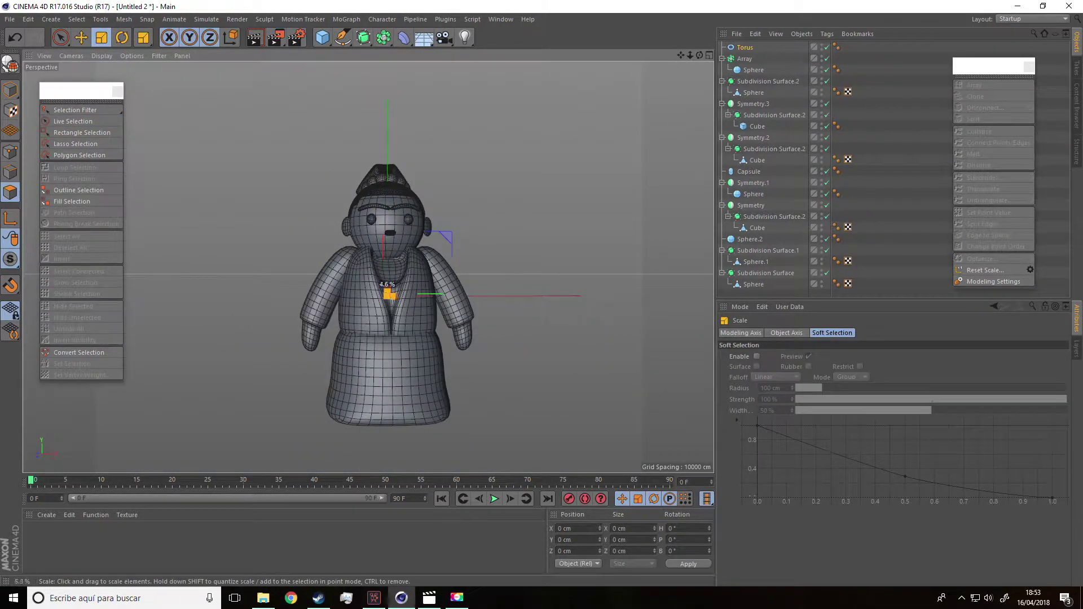
{"action": "left_click", "coordinate": [88, 33]}
{"action": "left_click_drag", "start_coordinate": [485, 294], "coordinate": [354, 295]}
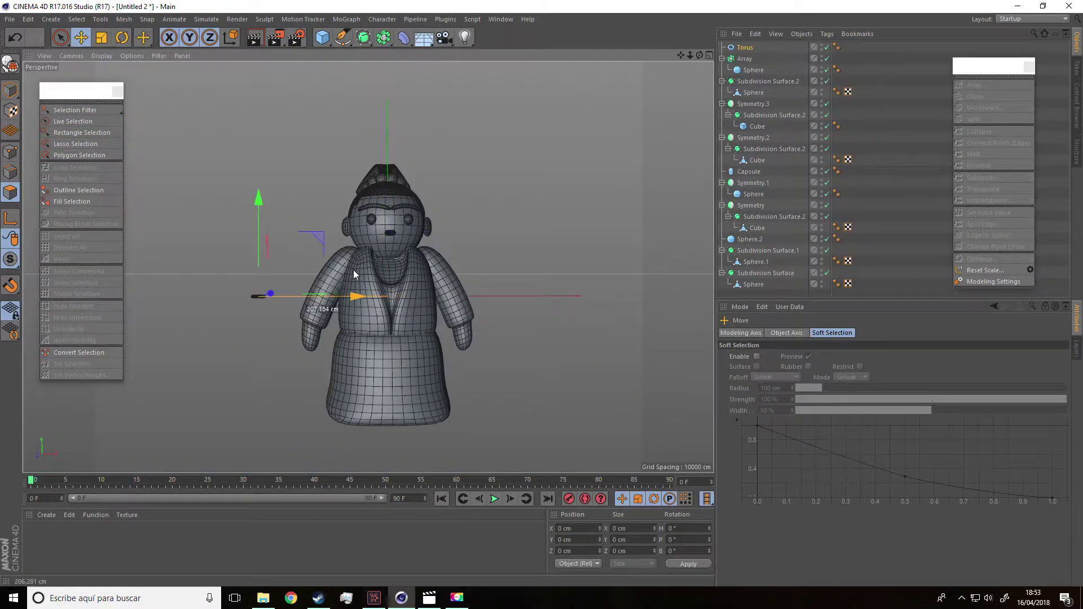
Tip the torus -70° on B and move it to hang just below the ear
{"action": "key", "text": "r"}
{"action": "mouse_move", "coordinate": [222, 247]}
{"action": "left_mouse_down"}
{"action": "mouse_move", "coordinate": [196, 337]}
{"action": "mouse_move", "coordinate": [292, 290]}
{"action": "left_mouse_up"}
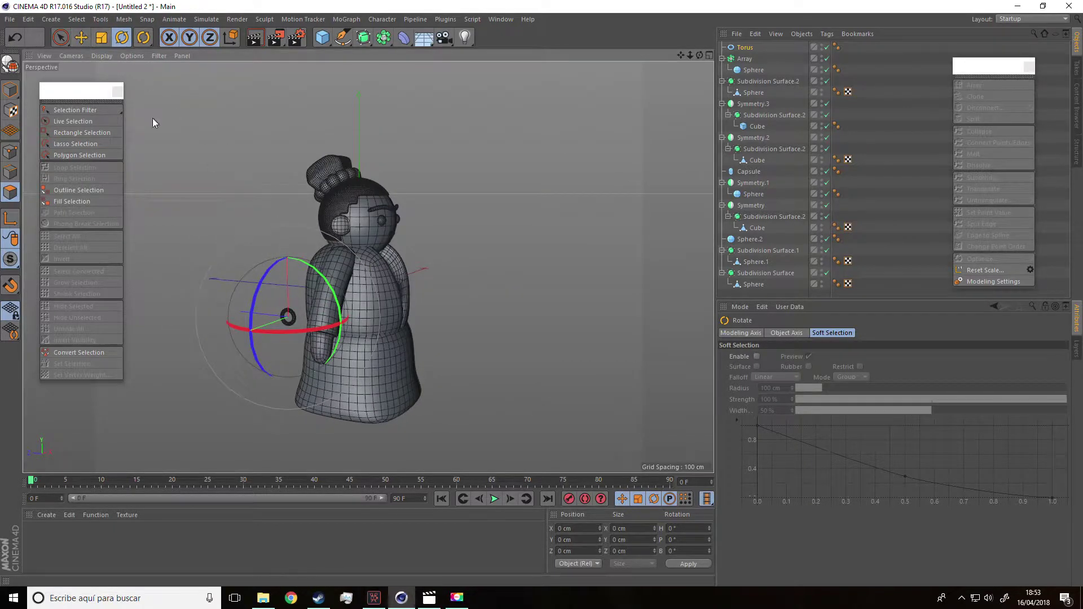
{"action": "key", "text": "e"}
{"action": "left_click_drag", "start_coordinate": [285, 225], "coordinate": [281, 142]}
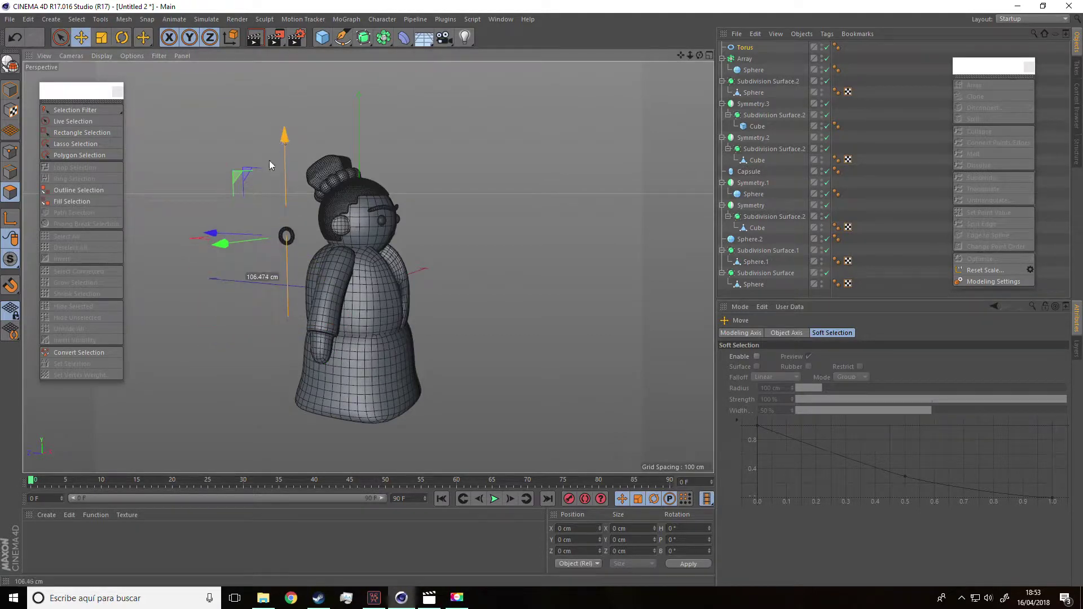
{"action": "left_click_drag", "start_coordinate": [227, 246], "coordinate": [291, 237]}
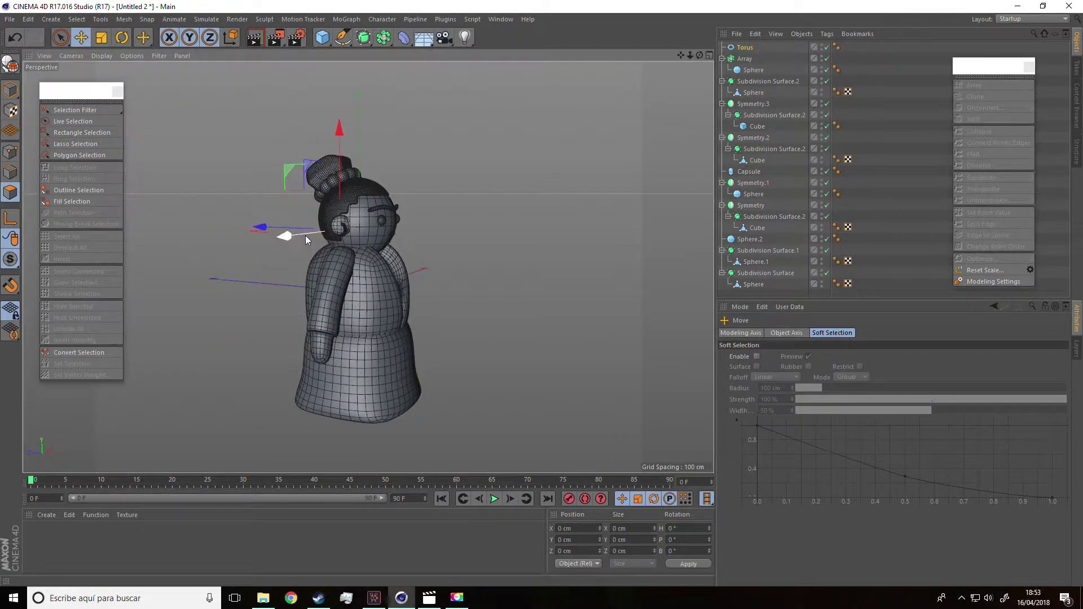
{"action": "scroll", "coordinate": [303, 237], "scroll_direction": "up", "scroll_amount": 5}
{"action": "scroll", "coordinate": [410, 235], "scroll_direction": "up", "scroll_amount": 2}
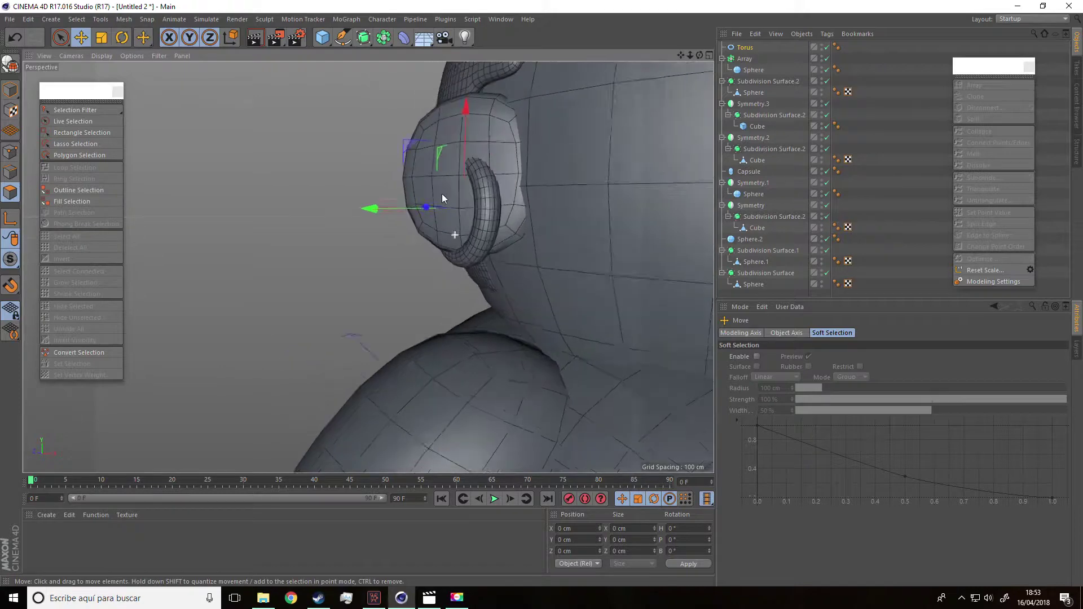
{"action": "mouse_move", "coordinate": [469, 104]}
{"action": "left_mouse_down"}
{"action": "mouse_move", "coordinate": [474, 192]}
{"action": "mouse_move", "coordinate": [564, 214]}
{"action": "left_mouse_up"}
{"action": "mouse_move", "coordinate": [350, 274]}
{"action": "left_mouse_down"}
{"action": "mouse_move", "coordinate": [394, 272]}
{"action": "mouse_move", "coordinate": [414, 224]}
{"action": "mouse_move", "coordinate": [292, 256]}
{"action": "mouse_move", "coordinate": [322, 177]}
{"action": "mouse_move", "coordinate": [380, 149]}
{"action": "left_mouse_up"}
Set the torus Ring Segments to 40 for a smoother hoop
{"action": "left_click", "coordinate": [763, 51]}
{"action": "left_click", "coordinate": [10, 90]}
{"action": "mouse_move", "coordinate": [242, 246]}
{"action": "left_mouse_down", "text": "alt"}
{"action": "mouse_move", "coordinate": [317, 255]}
{"action": "mouse_move", "coordinate": [419, 207]}
{"action": "left_mouse_up", "text": "alt"}
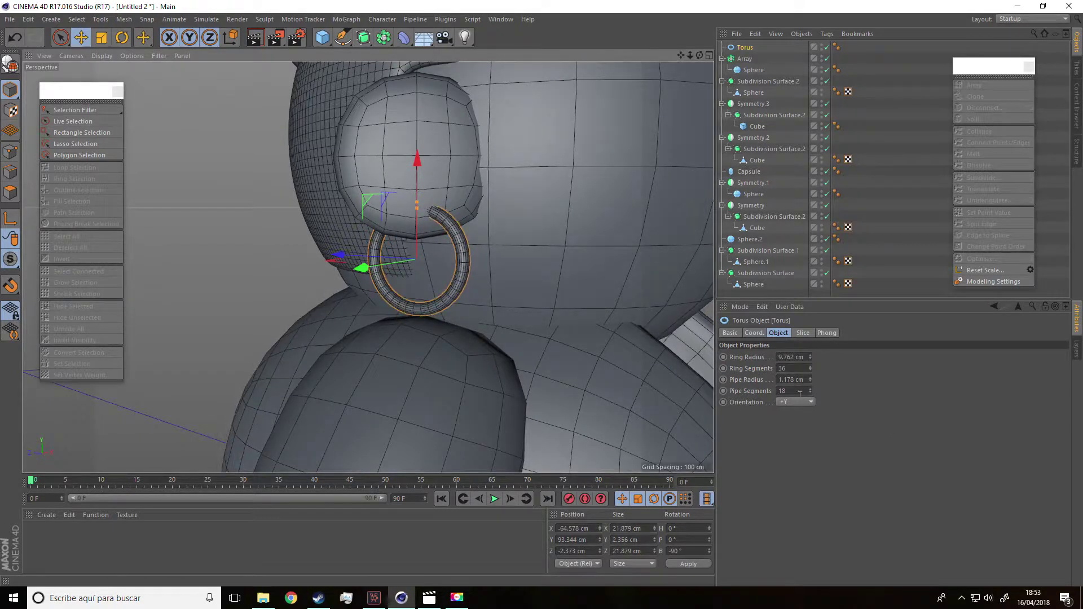
{"action": "left_click_drag", "start_coordinate": [810, 391], "coordinate": [811, 384]}
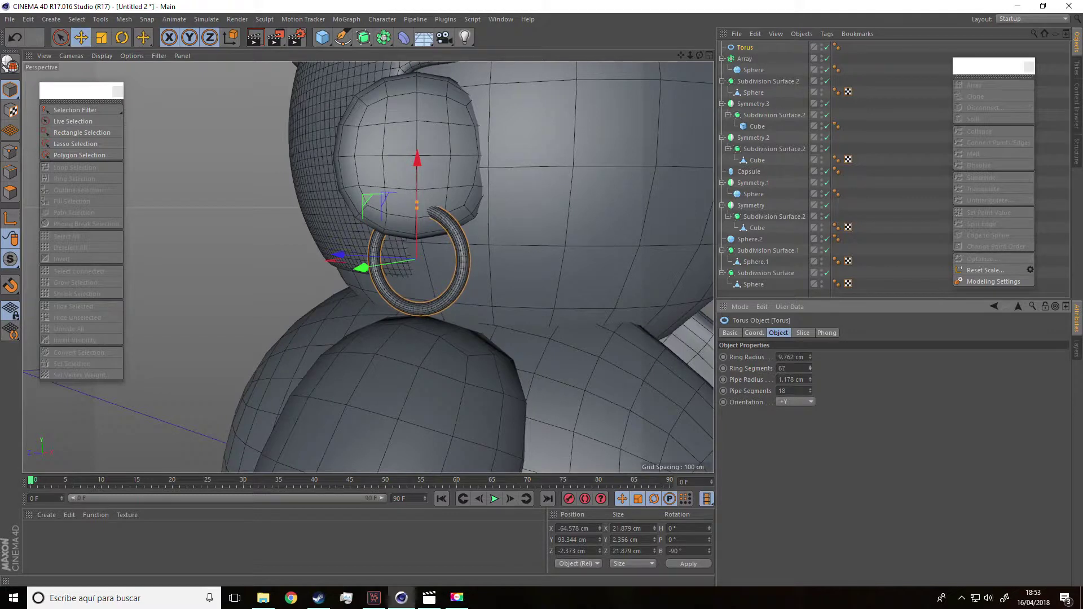
{"action": "mouse_move", "coordinate": [811, 368]}
{"action": "left_mouse_down"}
{"action": "mouse_move", "coordinate": [811, 380]}
{"action": "mouse_move", "coordinate": [811, 367]}
{"action": "left_mouse_up"}
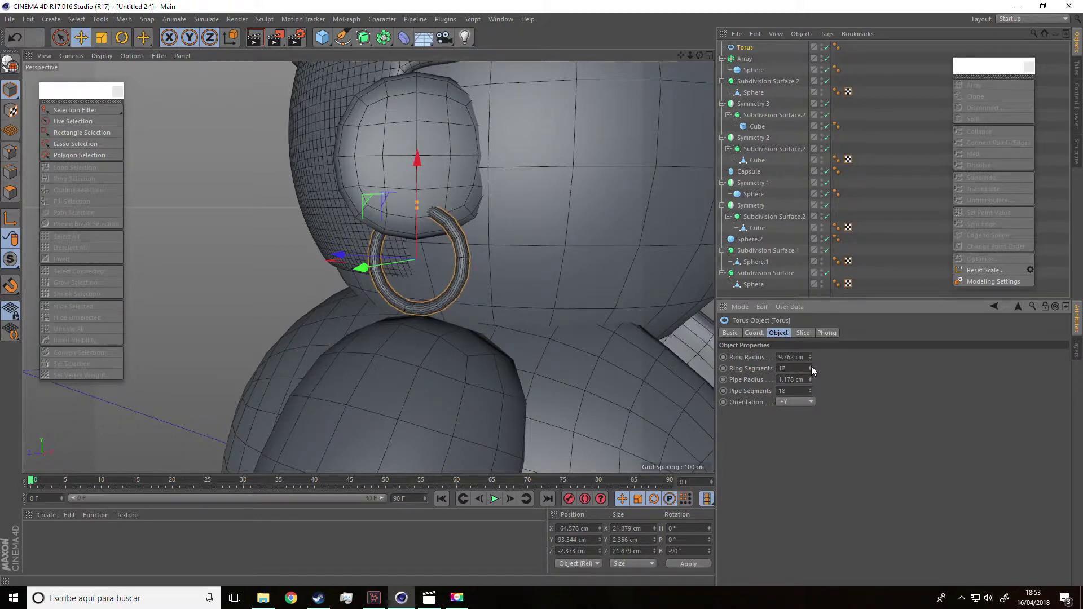
{"action": "left_click", "coordinate": [811, 367]}
{"action": "type", "text": "40"}
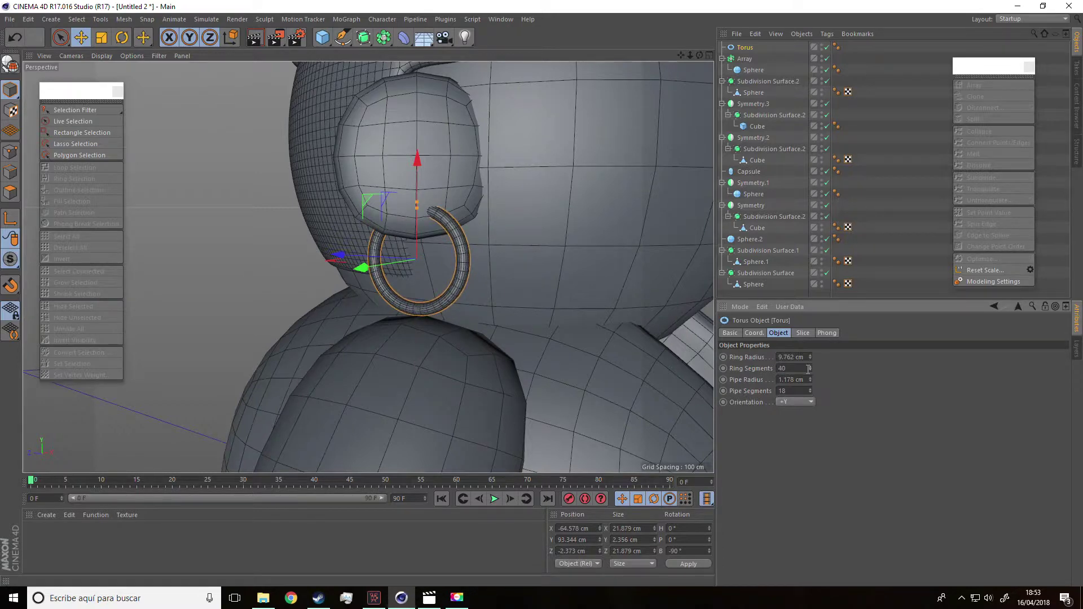
{"action": "left_click_drag", "start_coordinate": [546, 333], "coordinate": [562, 334], "text": "alt"}
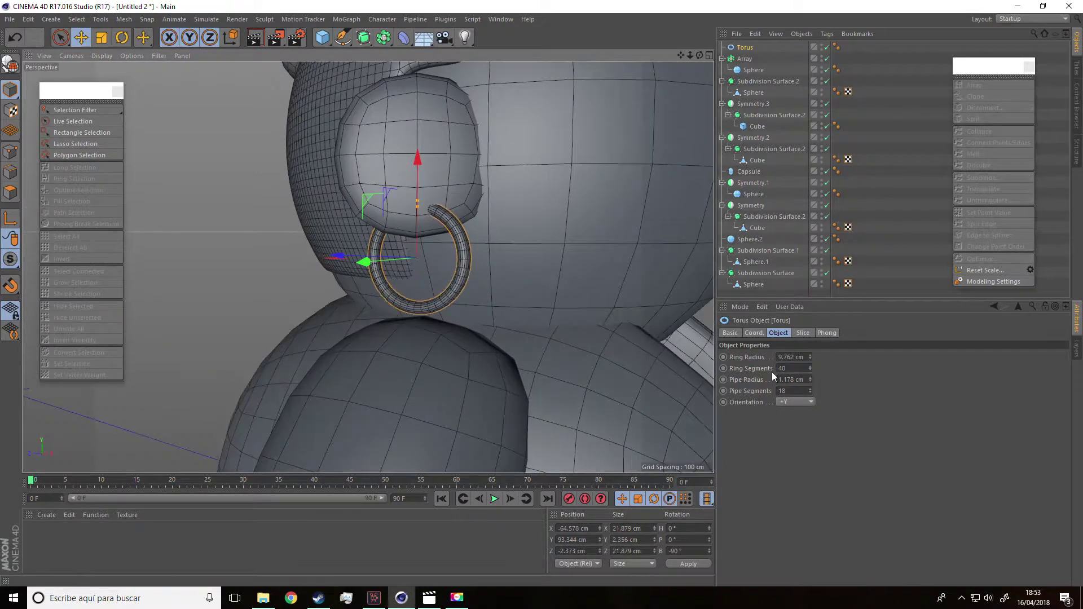
{"action": "scroll", "coordinate": [519, 286], "scroll_direction": "down", "scroll_amount": 5}
{"action": "mouse_move", "coordinate": [519, 286]}
{"action": "left_mouse_down", "text": "alt"}
{"action": "mouse_move", "coordinate": [388, 272]}
{"action": "mouse_move", "coordinate": [449, 297]}
{"action": "left_mouse_up", "text": "alt"}
{"action": "scroll", "coordinate": [385, 254], "scroll_direction": "up", "scroll_amount": 5}
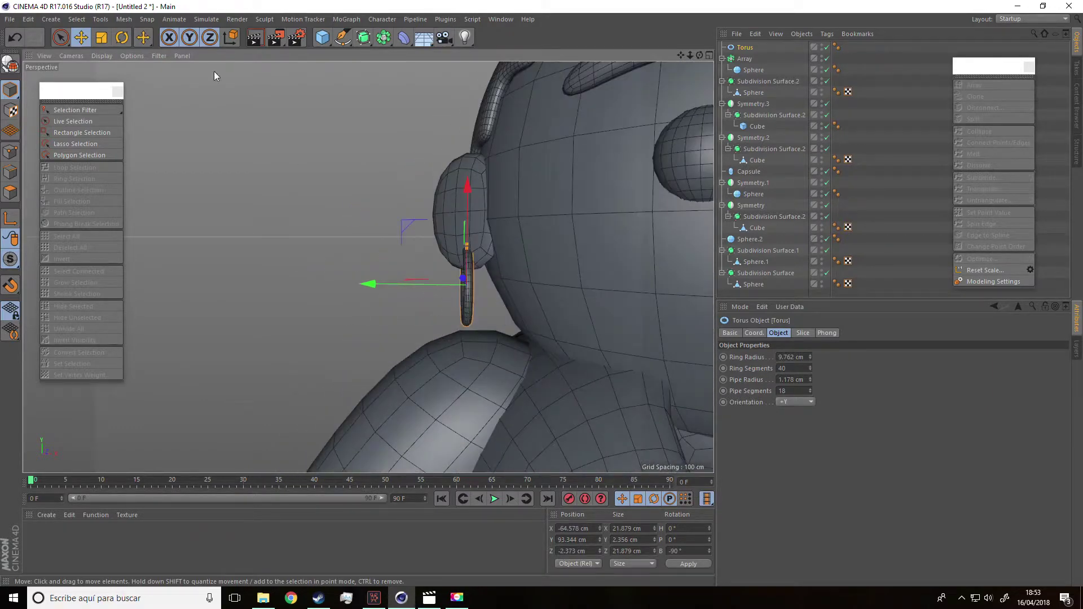
Turn the hoop to a 10.459° heading and nudge it snugly under the ear
{"action": "left_click", "coordinate": [122, 37]}
{"action": "mouse_move", "coordinate": [446, 288]}
{"action": "left_mouse_down"}
{"action": "mouse_move", "coordinate": [480, 295]}
{"action": "mouse_move", "coordinate": [225, 183]}
{"action": "mouse_move", "coordinate": [317, 172]}
{"action": "mouse_move", "coordinate": [333, 180]}
{"action": "left_mouse_up"}
{"action": "key", "text": "e"}
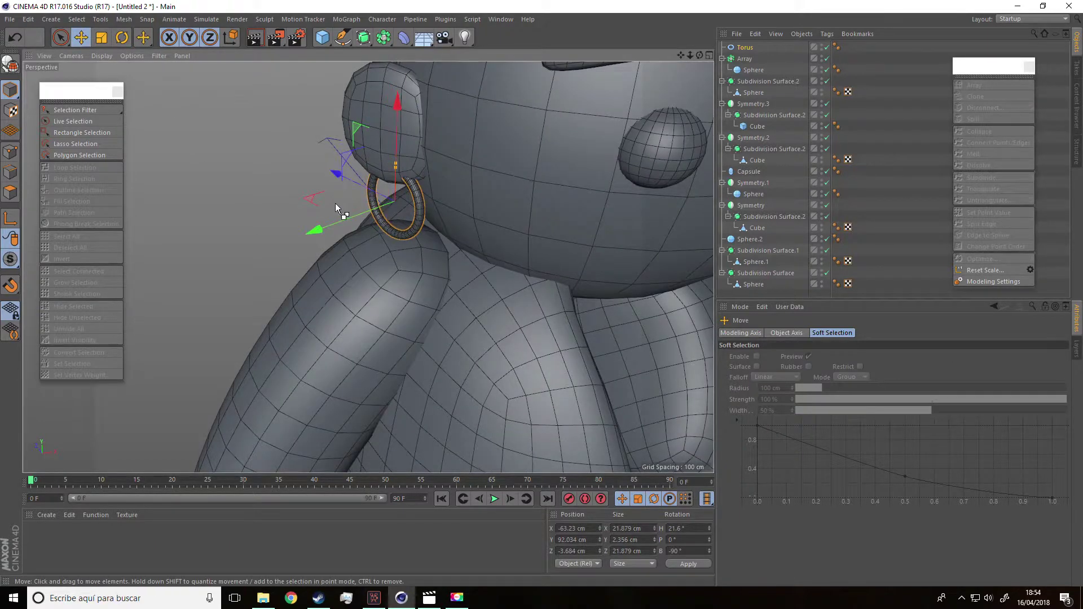
{"action": "key", "text": "ctrl+z"}
{"action": "mouse_move", "coordinate": [336, 195]}
{"action": "left_mouse_down"}
{"action": "mouse_move", "coordinate": [307, 224]}
{"action": "mouse_move", "coordinate": [380, 223]}
{"action": "mouse_move", "coordinate": [143, 63]}
{"action": "left_mouse_up"}
{"action": "key", "text": "r"}
{"action": "mouse_move", "coordinate": [273, 234]}
{"action": "left_mouse_down"}
{"action": "mouse_move", "coordinate": [357, 166]}
{"action": "mouse_move", "coordinate": [431, 187]}
{"action": "mouse_move", "coordinate": [186, 193]}
{"action": "mouse_move", "coordinate": [296, 223]}
{"action": "left_mouse_up"}
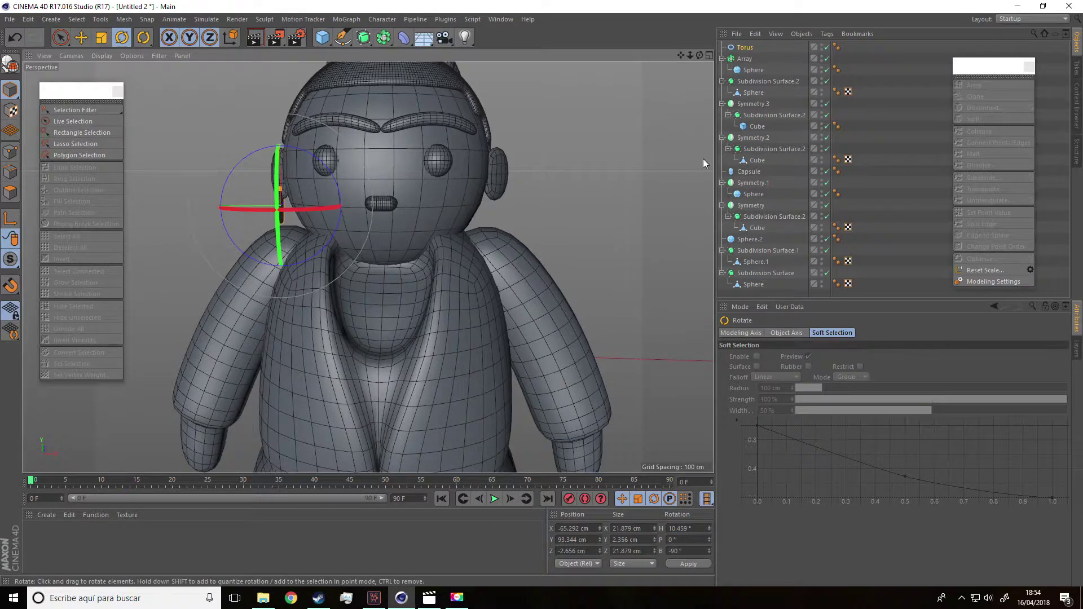
Add Symmetry.4 and place the Torus inside it to mirror the earring
{"action": "left_click_drag", "start_coordinate": [388, 40], "coordinate": [423, 95]}
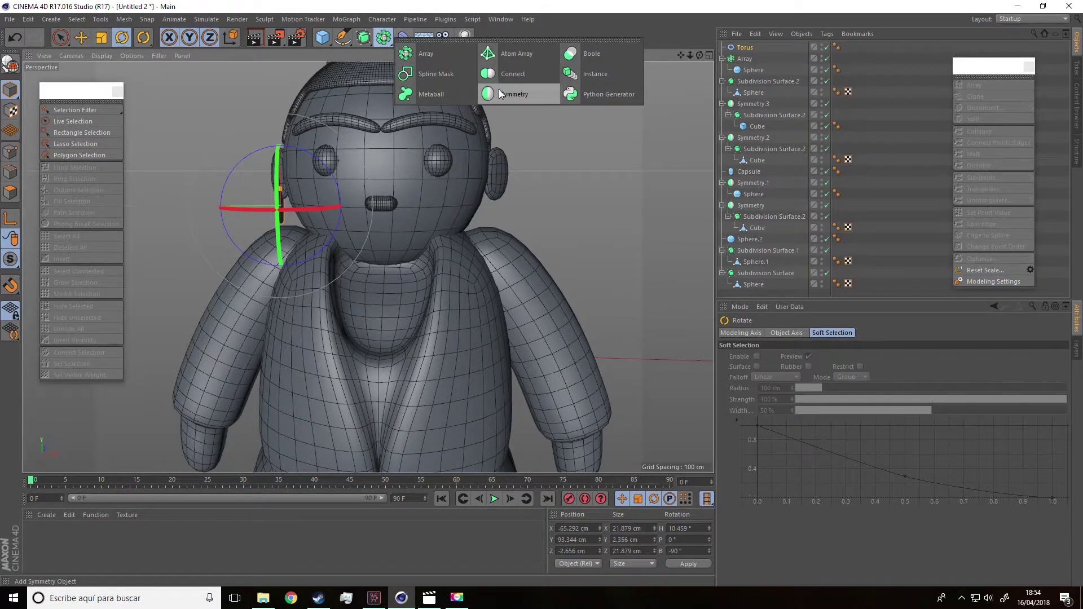
{"action": "left_click_drag", "start_coordinate": [746, 61], "coordinate": [756, 44]}
{"action": "mouse_move", "coordinate": [507, 200]}
{"action": "left_mouse_down", "text": "alt"}
{"action": "mouse_move", "coordinate": [495, 213]}
{"action": "mouse_move", "coordinate": [534, 196]}
{"action": "left_mouse_up", "text": "alt"}
{"action": "left_click", "coordinate": [570, 264]}
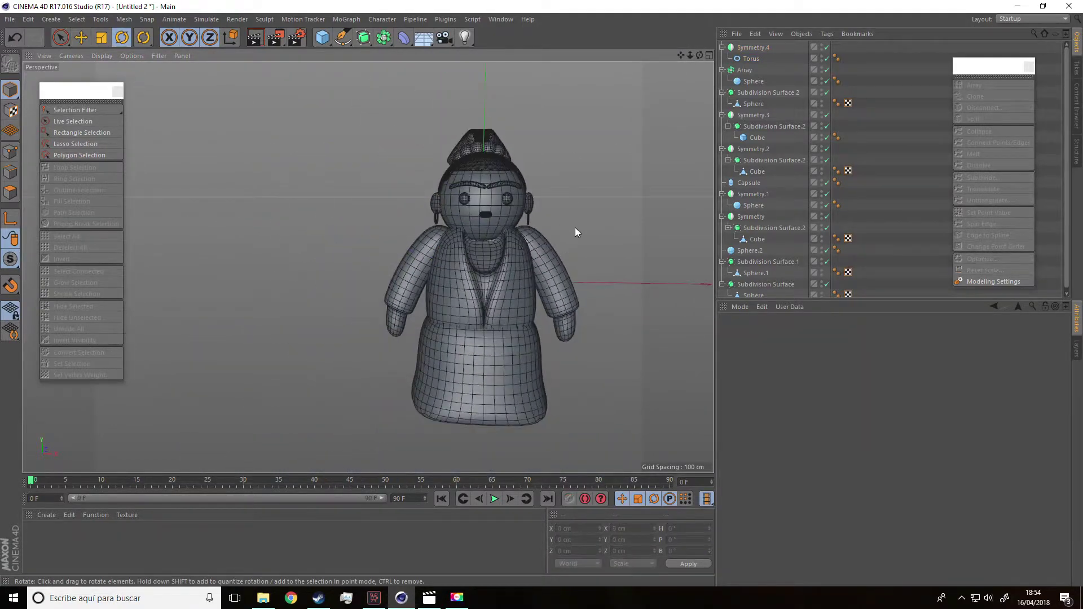
{"action": "scroll", "coordinate": [575, 228], "scroll_direction": "up", "scroll_amount": 3}
{"action": "scroll", "coordinate": [329, 225], "scroll_direction": "up", "scroll_amount": 1}
Rotate the Torus earring to about 33° heading and nudge it along X
{"action": "left_click", "coordinate": [262, 208]}
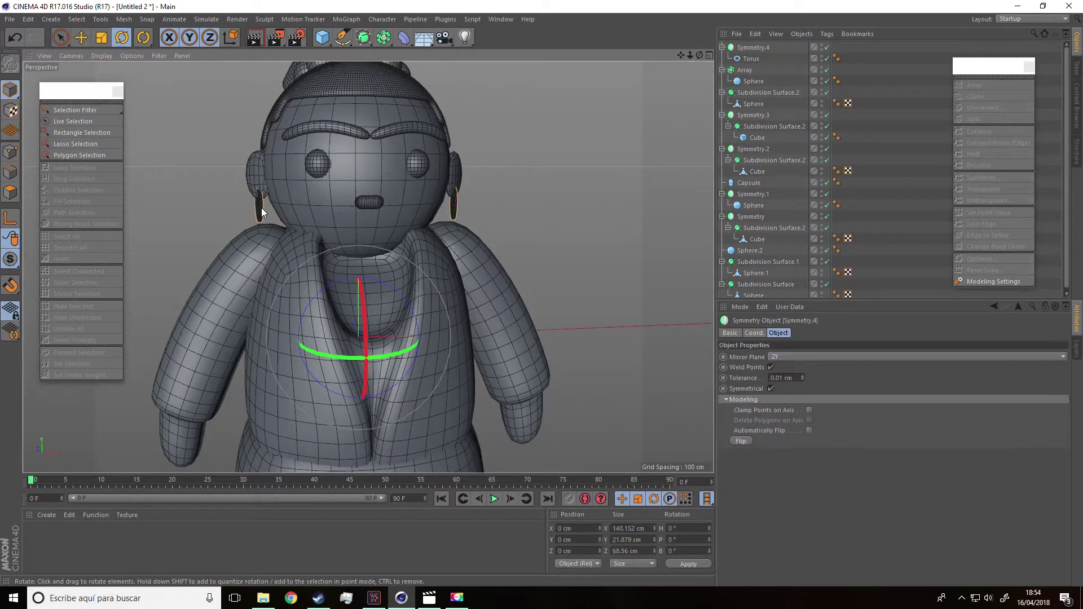
{"action": "left_click", "coordinate": [751, 58]}
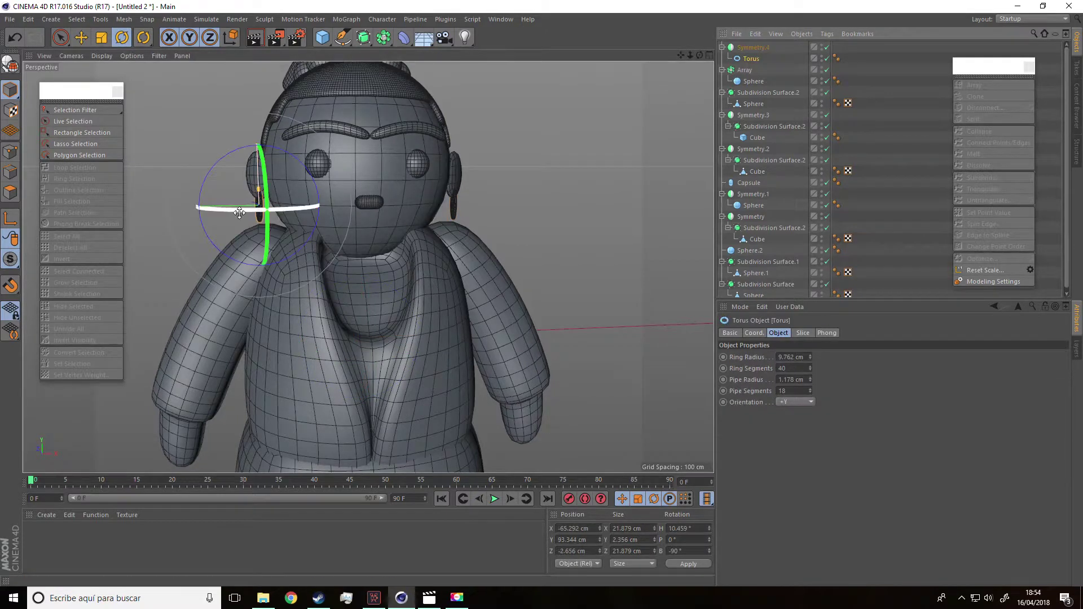
{"action": "left_click_drag", "start_coordinate": [239, 213], "coordinate": [430, 191]}
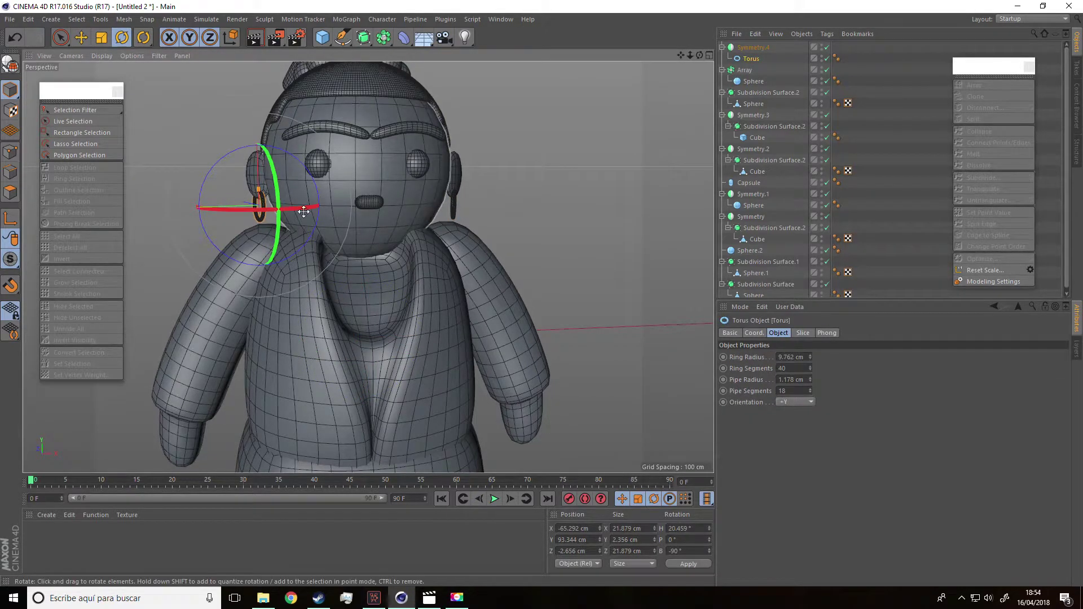
{"action": "left_click_drag", "start_coordinate": [255, 210], "coordinate": [293, 208]}
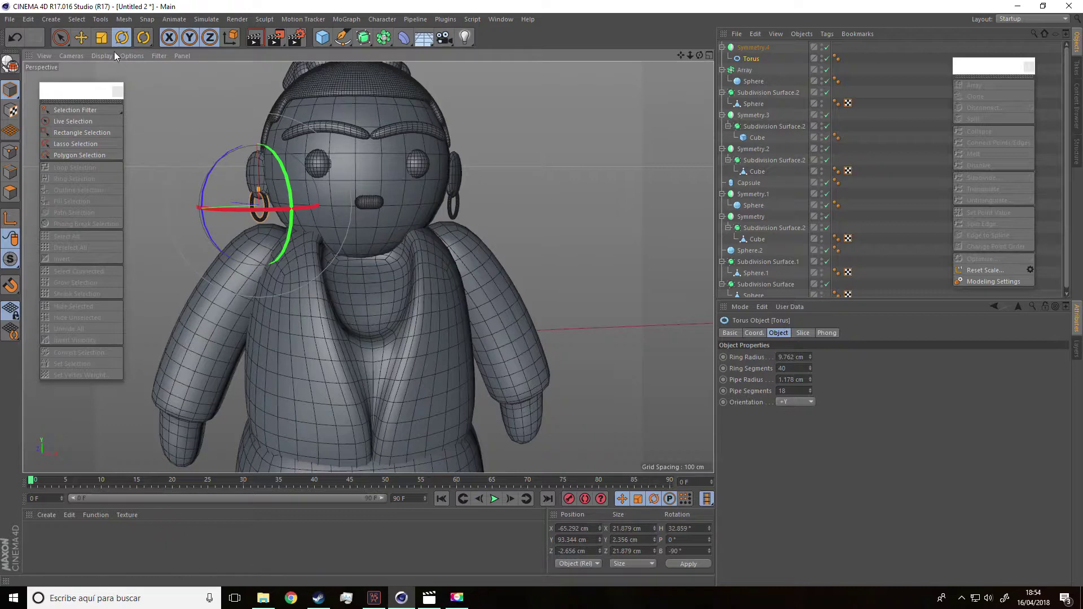
{"action": "left_click", "coordinate": [82, 37]}
{"action": "scroll", "coordinate": [180, 171], "scroll_direction": "up", "scroll_amount": 3}
{"action": "mouse_move", "coordinate": [198, 228]}
{"action": "left_mouse_down"}
{"action": "mouse_move", "coordinate": [241, 230]}
{"action": "mouse_move", "coordinate": [253, 181]}
{"action": "mouse_move", "coordinate": [291, 192]}
{"action": "mouse_move", "coordinate": [227, 245]}
{"action": "mouse_move", "coordinate": [150, 230]}
{"action": "left_mouse_up"}
{"action": "left_click", "coordinate": [254, 178]}
{"action": "scroll", "coordinate": [226, 244], "scroll_direction": "up", "scroll_amount": 2}
{"action": "scroll", "coordinate": [259, 239], "scroll_direction": "up", "scroll_amount": 2}
Re-rotate the Torus earring to about -33.5° heading
{"action": "left_click", "coordinate": [122, 37]}
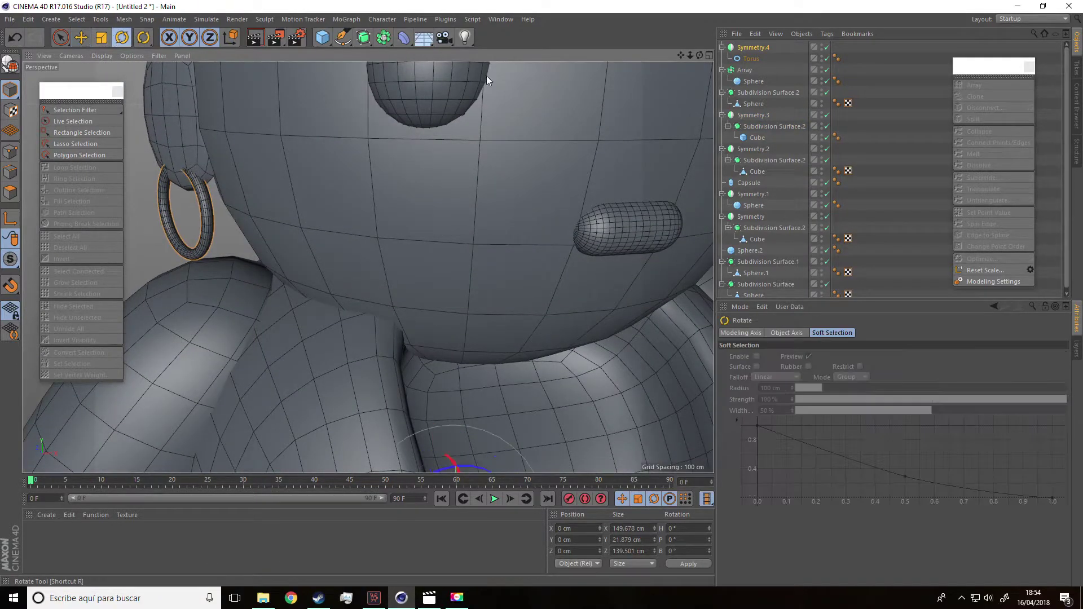
{"action": "left_click", "coordinate": [751, 59]}
{"action": "left_click_drag", "start_coordinate": [237, 212], "coordinate": [101, 217]}
{"action": "scroll", "coordinate": [261, 211], "scroll_direction": "down", "scroll_amount": 5}
{"action": "left_click_drag", "start_coordinate": [261, 211], "coordinate": [327, 229], "text": "alt"}
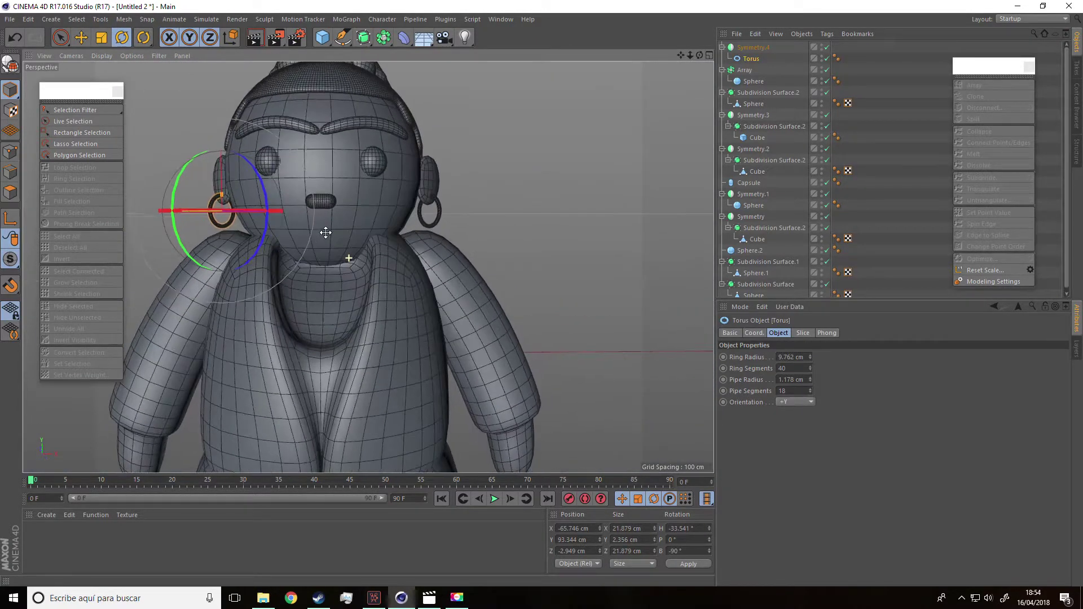
Nudge the earring along X toward the ear and review both hoops from the front
{"action": "left_click", "coordinate": [81, 37]}
{"action": "left_click_drag", "start_coordinate": [256, 165], "coordinate": [170, 229], "text": "alt"}
{"action": "scroll", "coordinate": [169, 229], "scroll_direction": "up", "scroll_amount": 5}
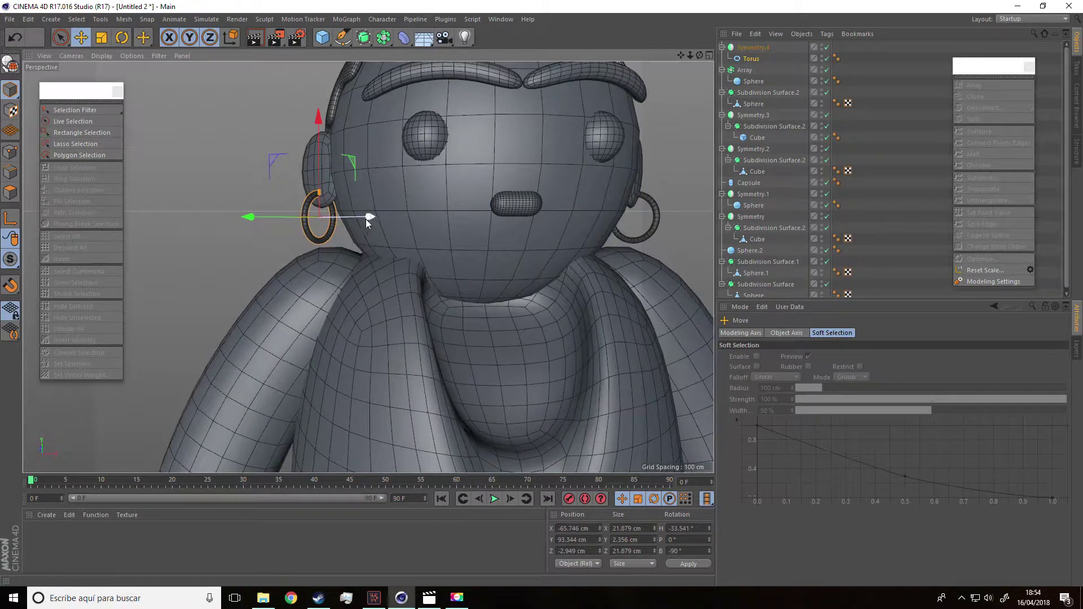
{"action": "left_click_drag", "start_coordinate": [368, 215], "coordinate": [400, 280]}
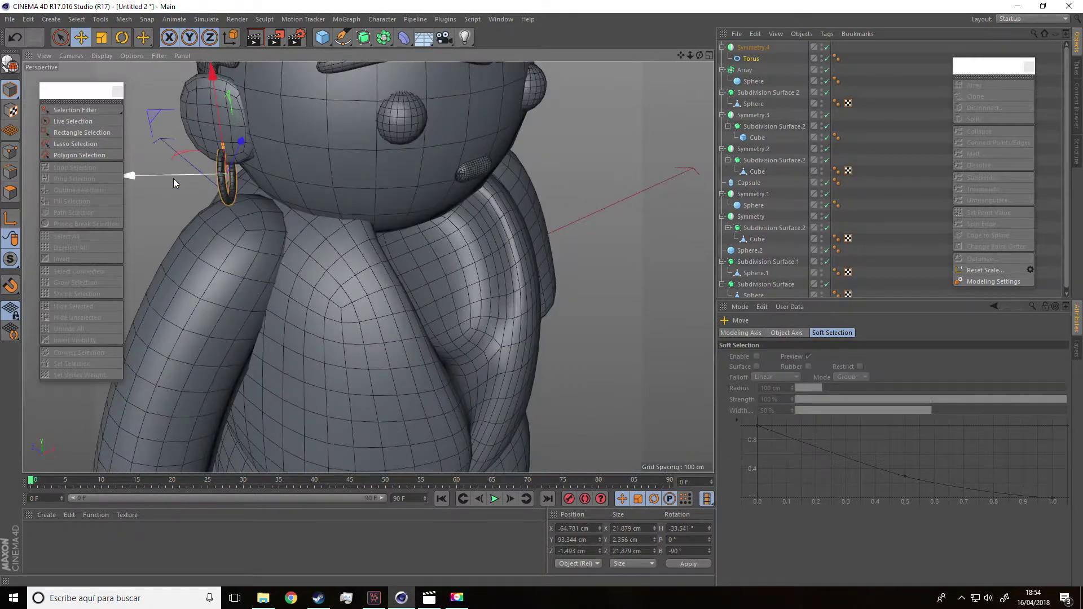
{"action": "left_click_drag", "start_coordinate": [131, 179], "coordinate": [108, 151]}
{"action": "scroll", "coordinate": [108, 151], "scroll_direction": "down", "scroll_amount": 5}
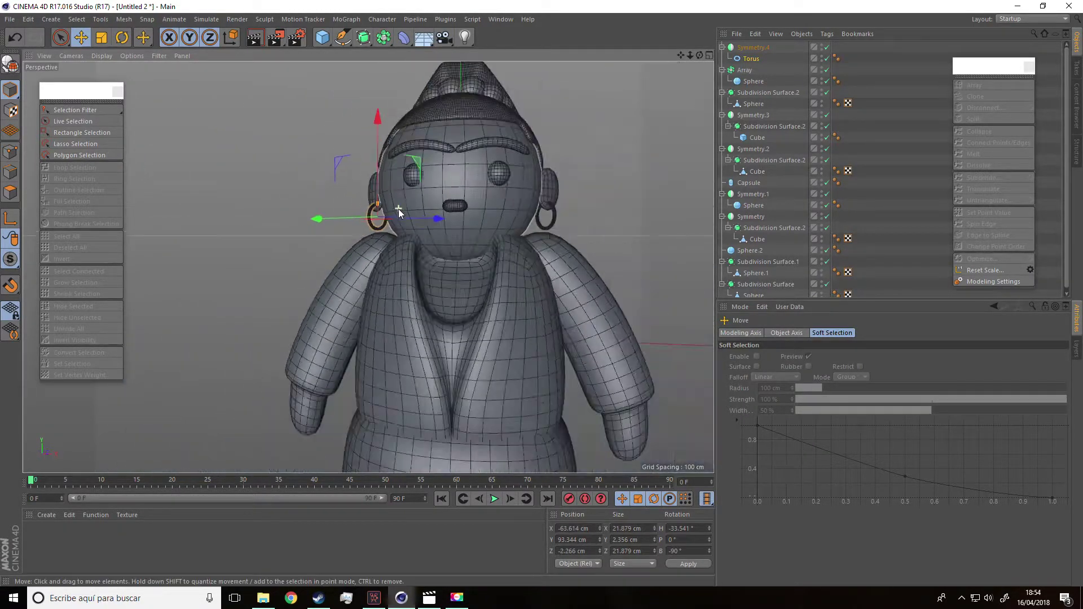
{"action": "left_click_drag", "start_coordinate": [472, 303], "coordinate": [404, 279], "text": "alt"}
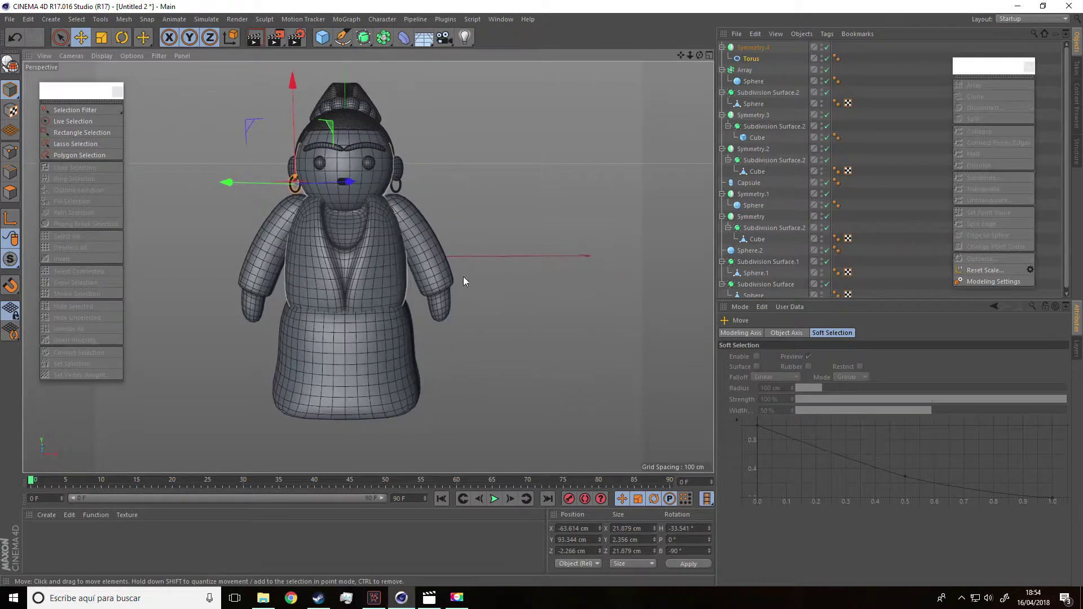
{"action": "left_click", "coordinate": [597, 137]}
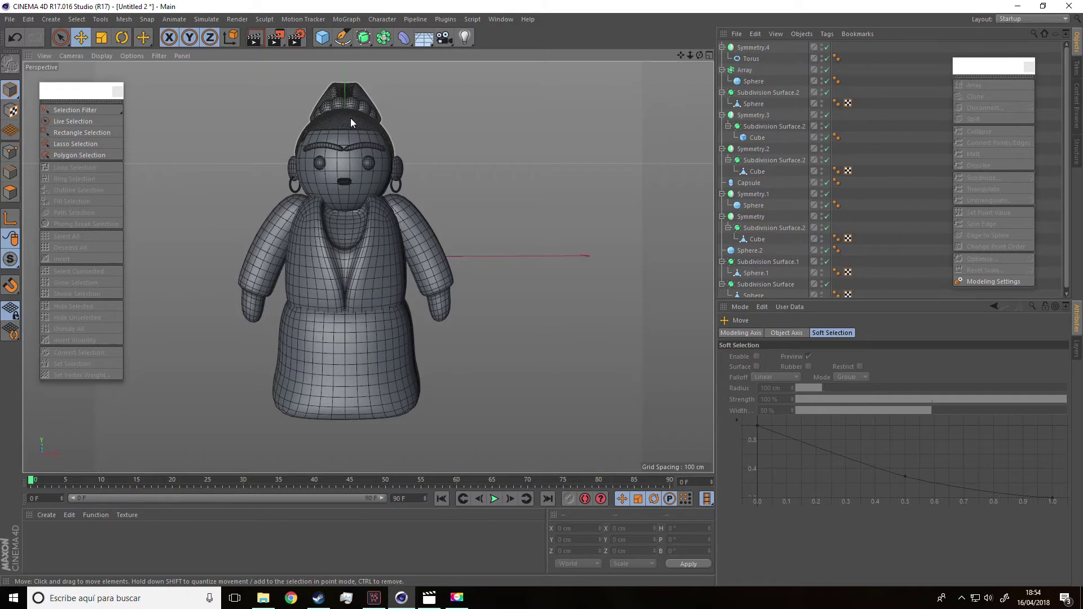
{"action": "left_click_drag", "start_coordinate": [421, 377], "coordinate": [404, 363], "text": "alt"}
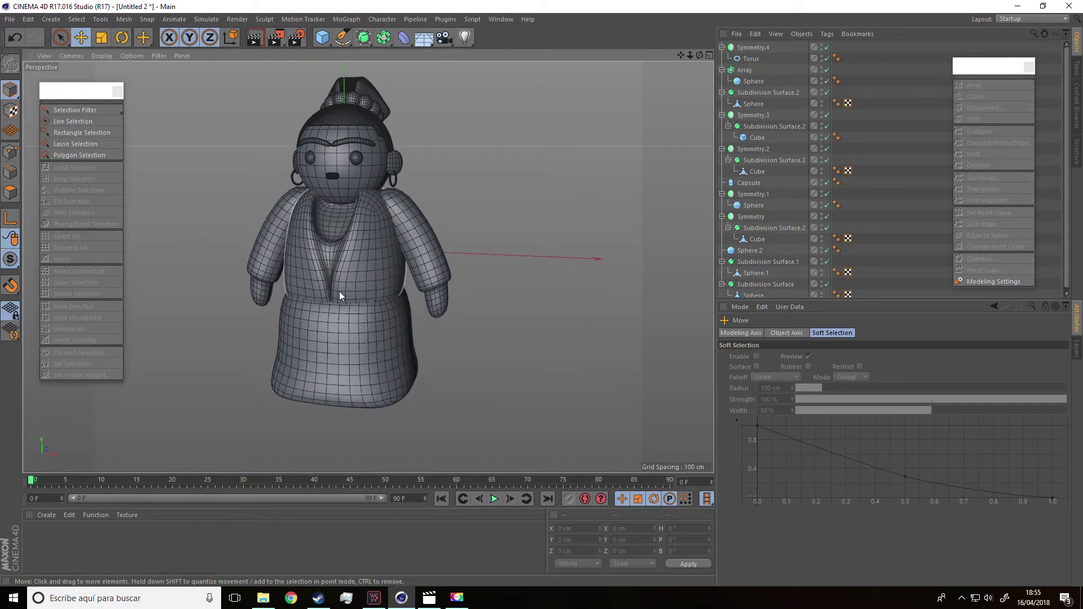